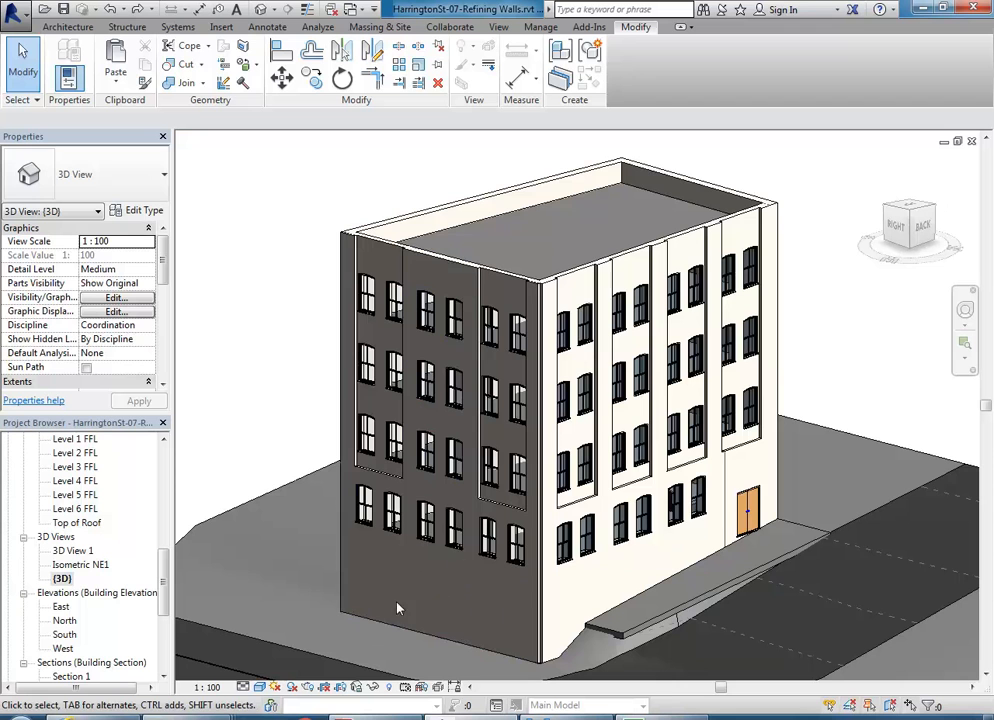
- Recentre the 3D model and bring the East-HarringtonSt Elevation.jpg reference image forward in Windows Photo Viewer
middle_click_drag(437, 591, 440, 559)
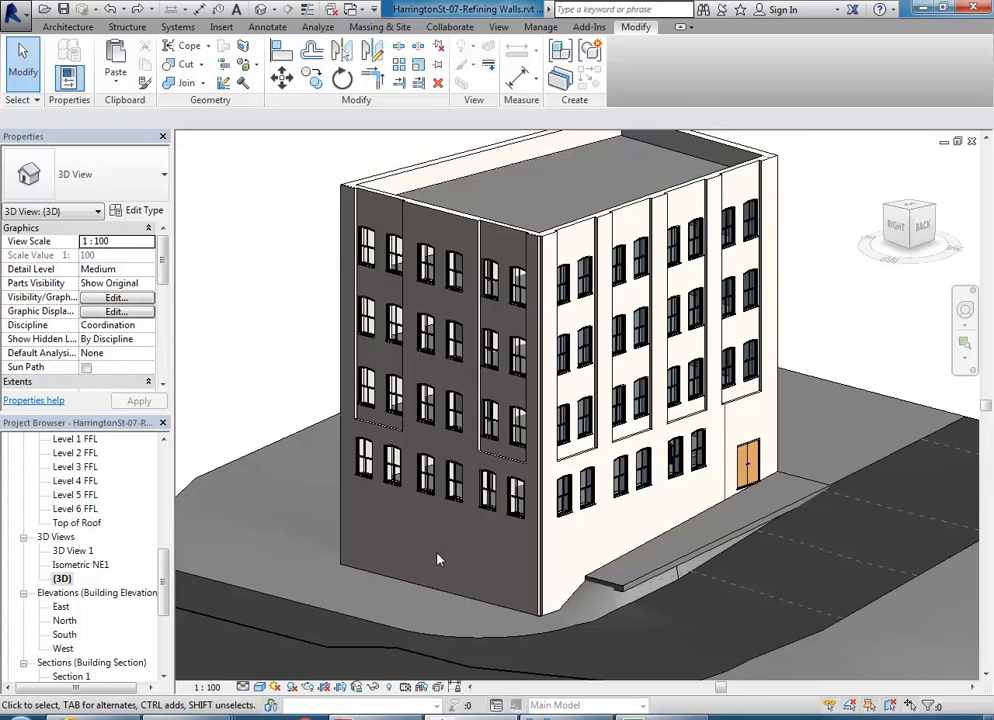
left_click(541, 718)
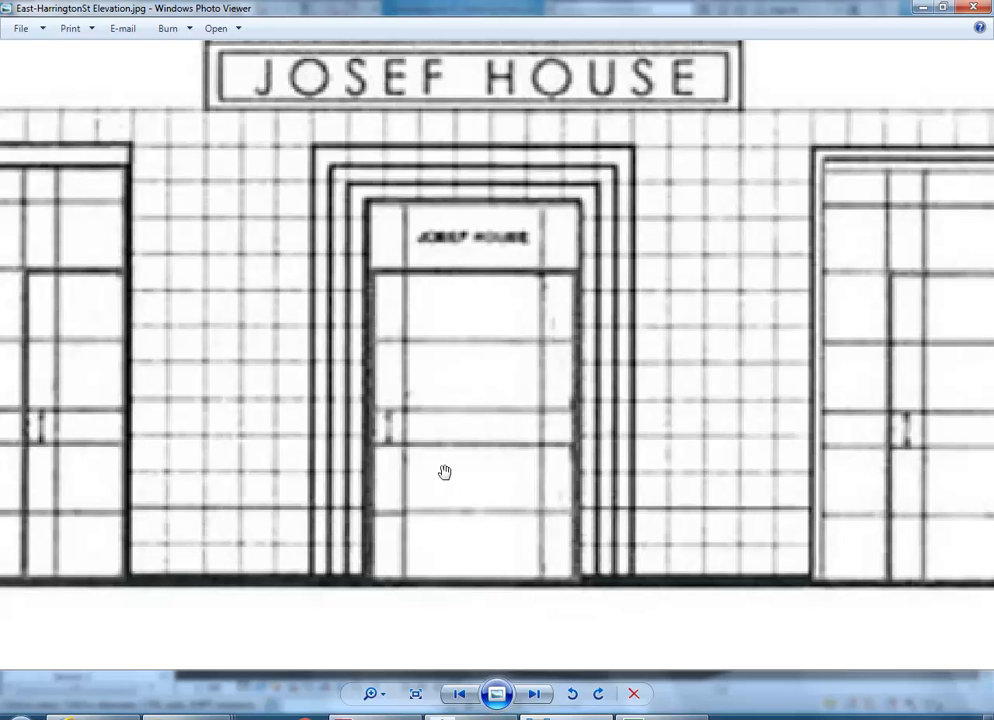
- Zoom out on the elevation JPG to show the full Harrington Street facade, then return to Revit
scroll(445, 472, "down", 5)
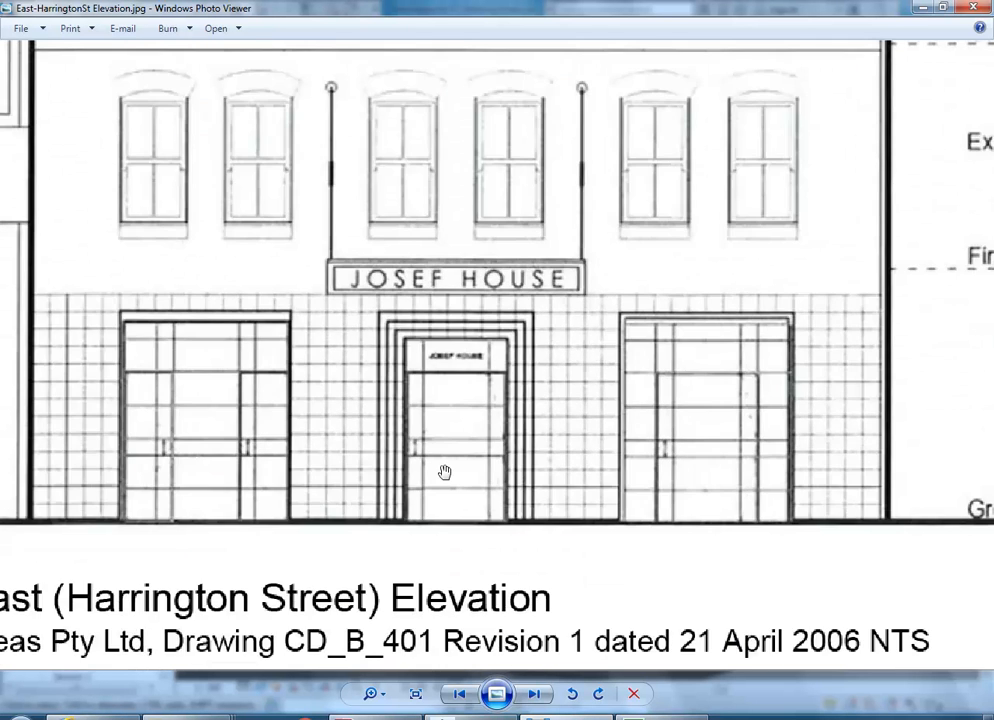
scroll(445, 472, "down", 3)
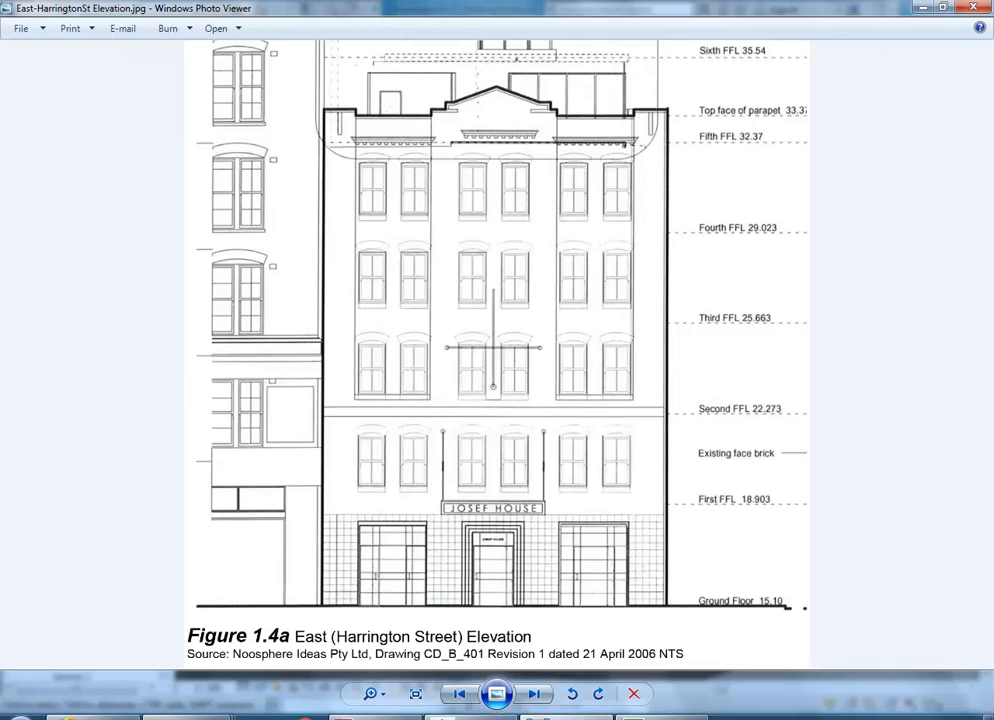
mouse_move(466, 717)
left_click(464, 655)
- Open the East elevation from the Project Browser and pan and zoom to fit the facade
middle_click_drag(408, 413, 447, 405)
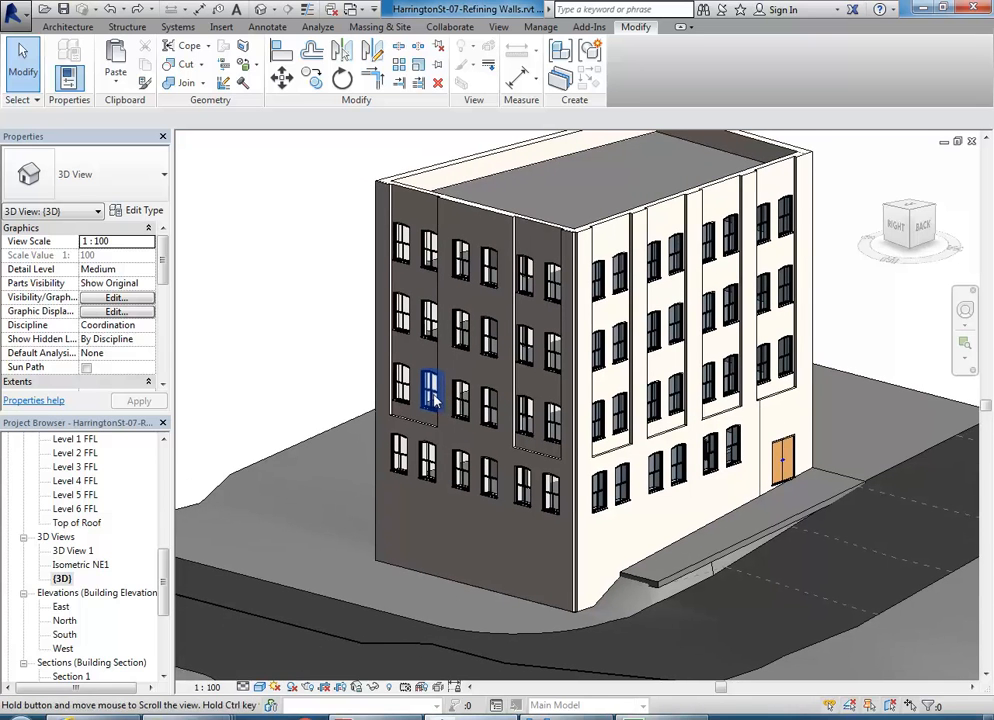
scroll(90, 560, "down", 3)
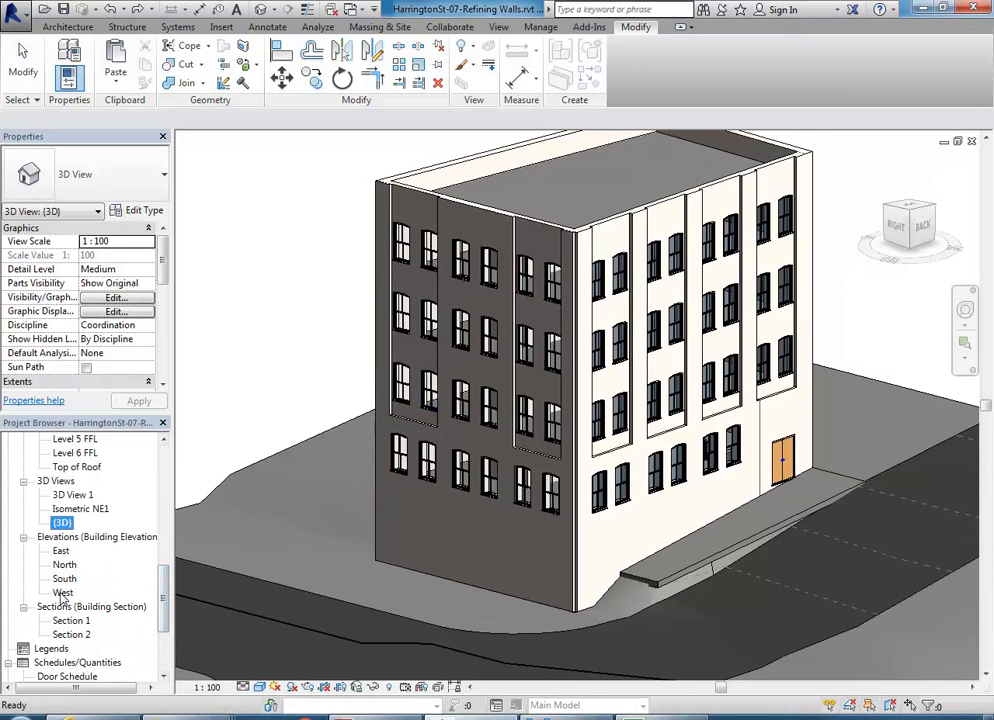
double_click(63, 593)
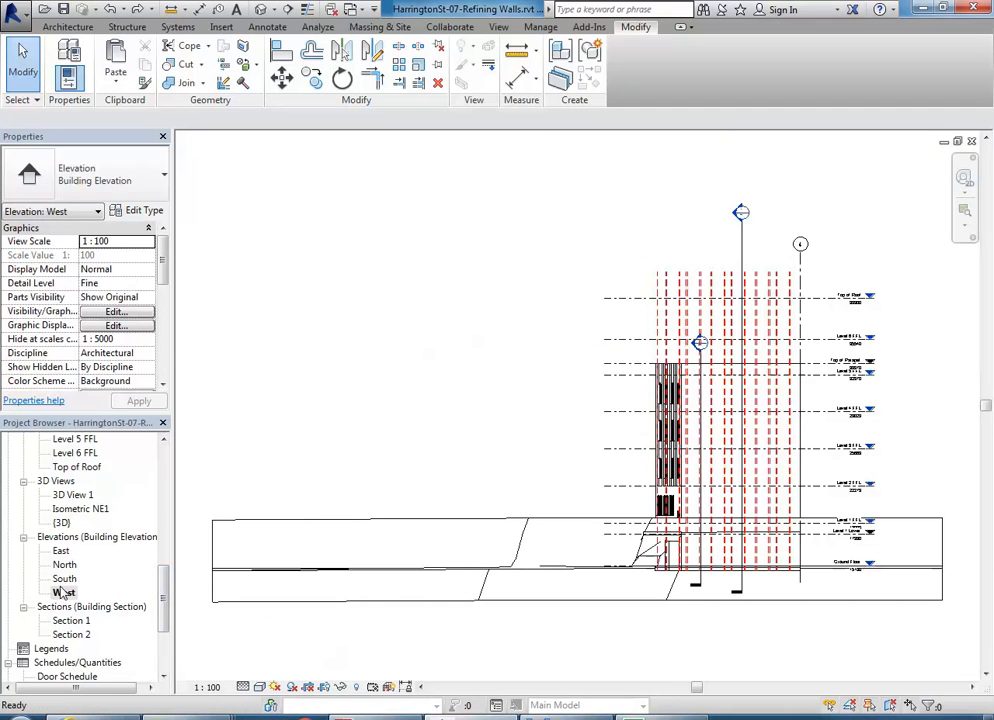
double_click(61, 551)
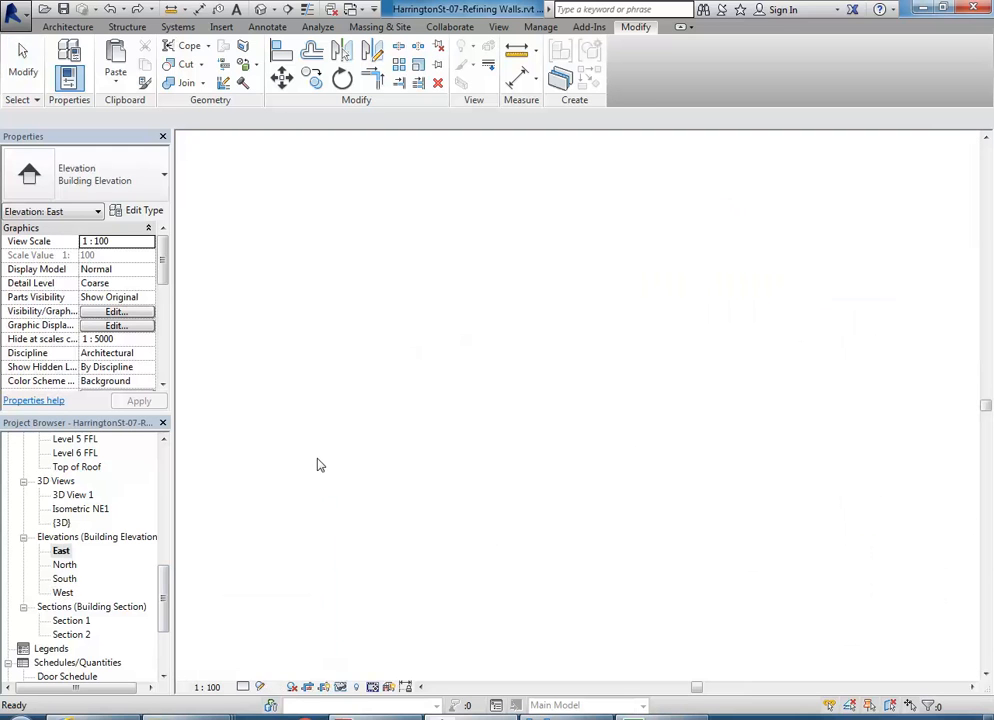
middle_click_drag(581, 388, 525, 380)
scroll(523, 522, "up", 1)
middle_click_drag(526, 522, 504, 531)
scroll(359, 457, "up", 1)
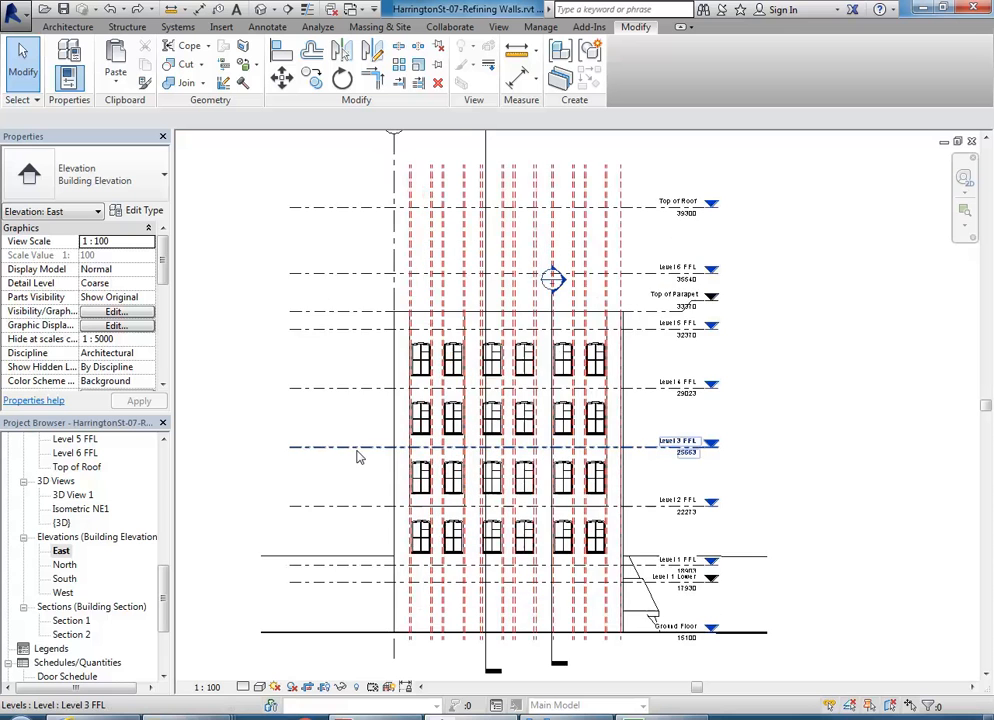
middle_click_drag(359, 457, 348, 426)
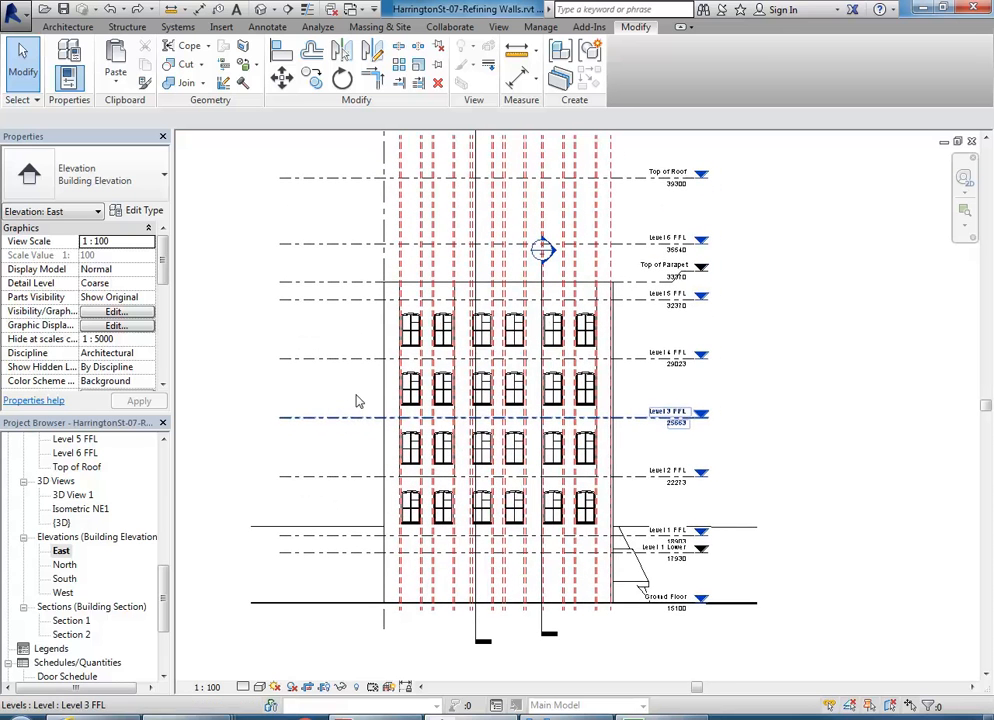
middle_click_drag(417, 392, 422, 409)
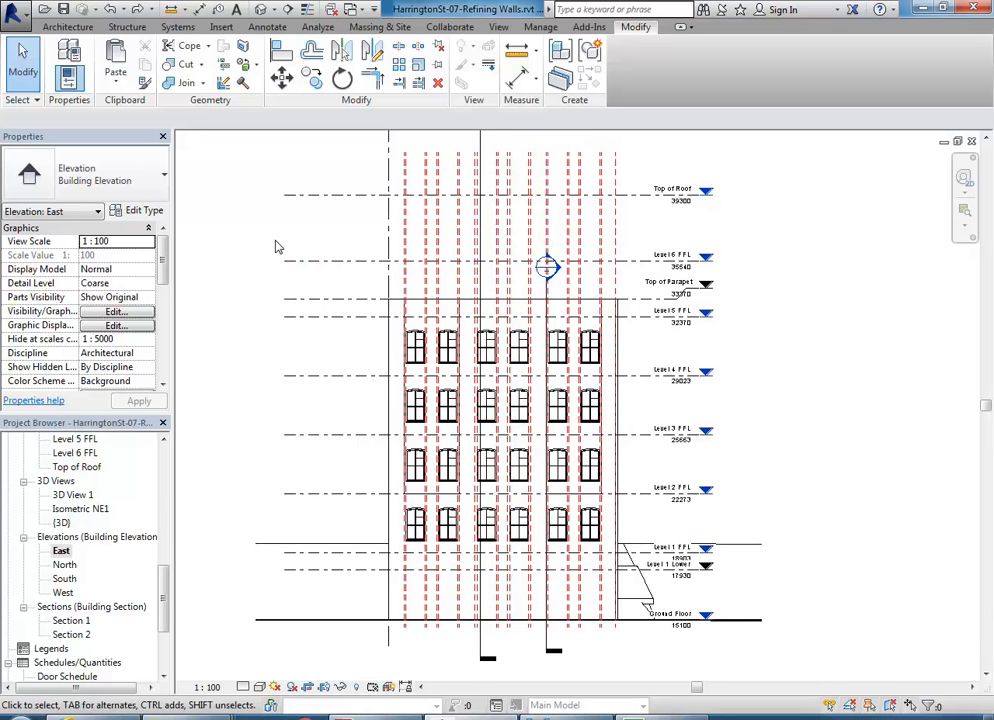
middle_click_drag(292, 252, 310, 262)
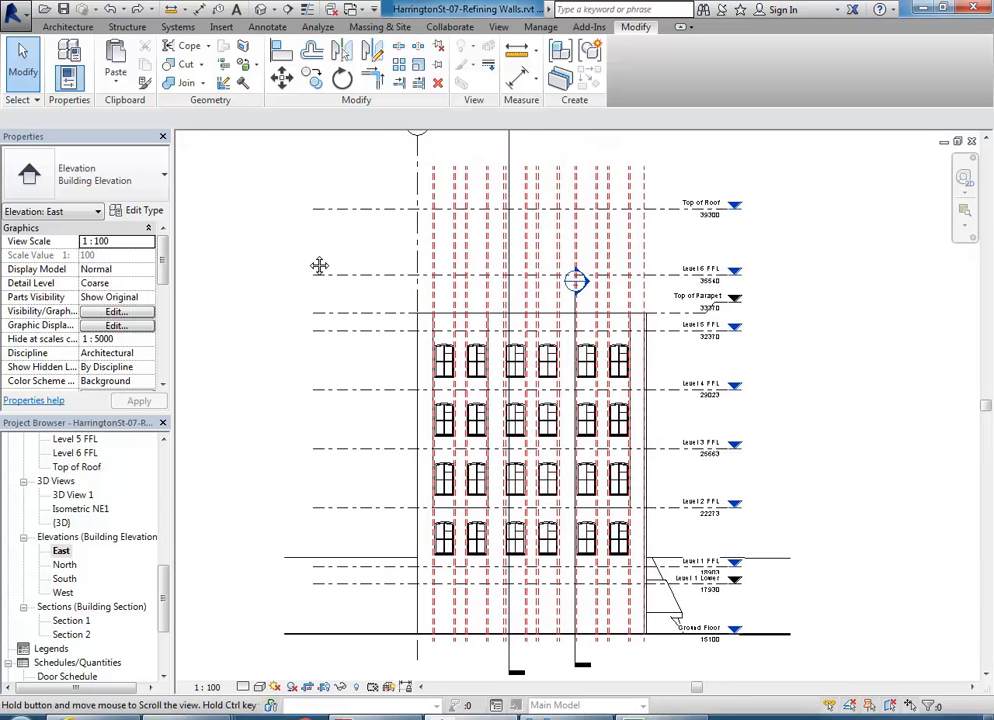
- Import East-HarringtonSt Elevation.jpg as an image and place it in the East elevation view
left_click(221, 27)
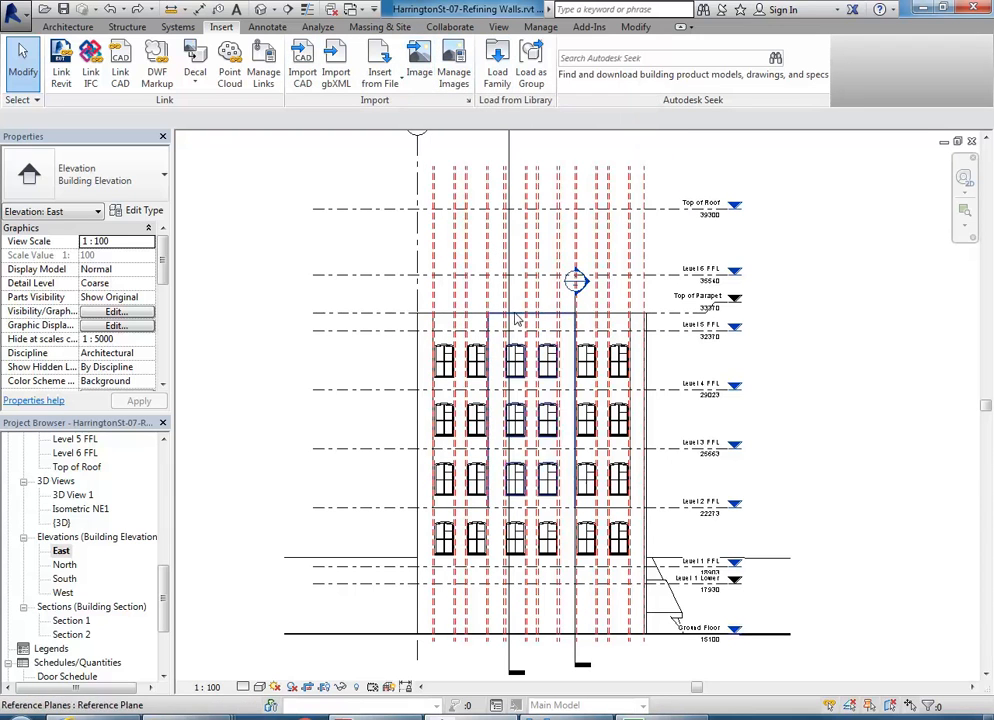
left_click(419, 70)
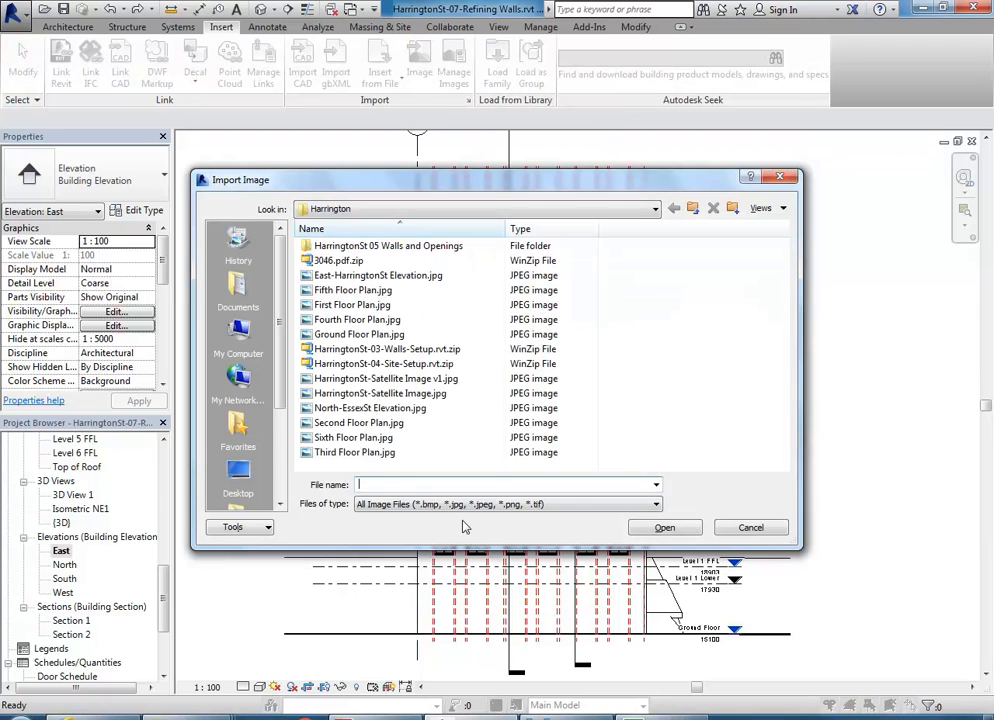
left_click(340, 276)
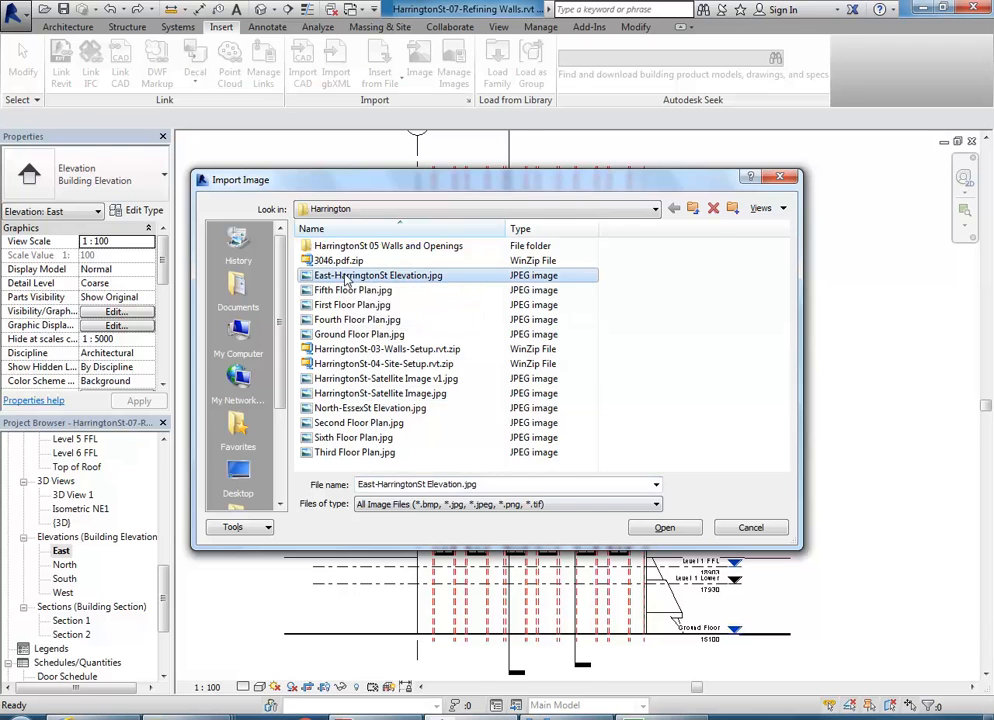
double_click(345, 278)
left_click(506, 453)
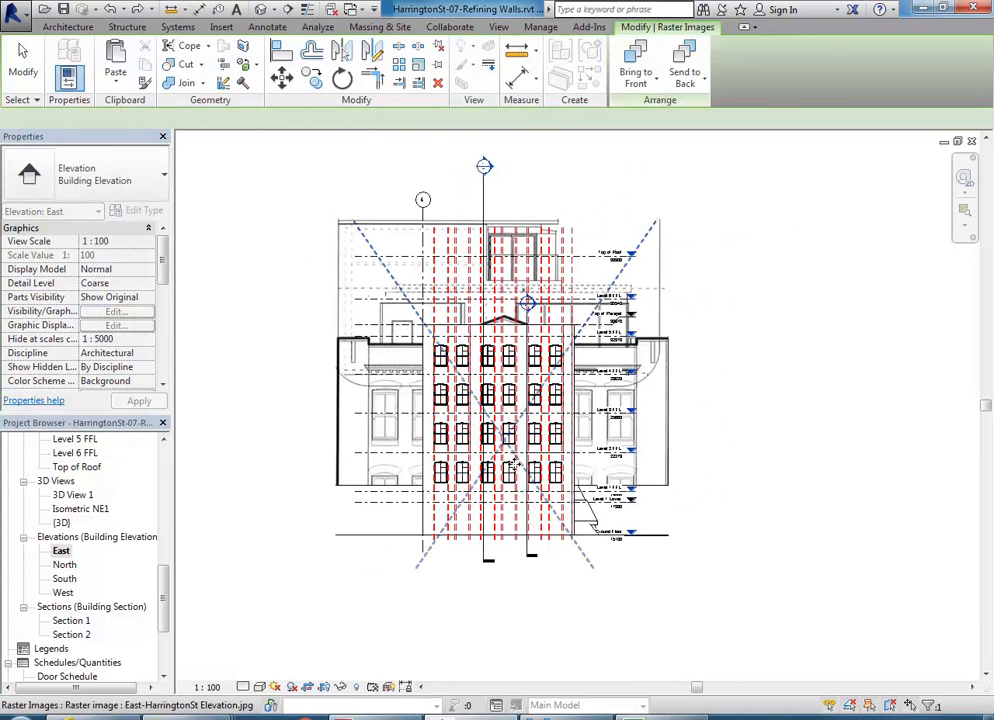
- Select the placed elevation image and shrink it from its bottom-left corner
scroll(385, 301, "down", 4)
scroll(390, 330, "up", 3)
scroll(396, 355, "down", 1)
middle_click_drag(395, 355, 379, 324)
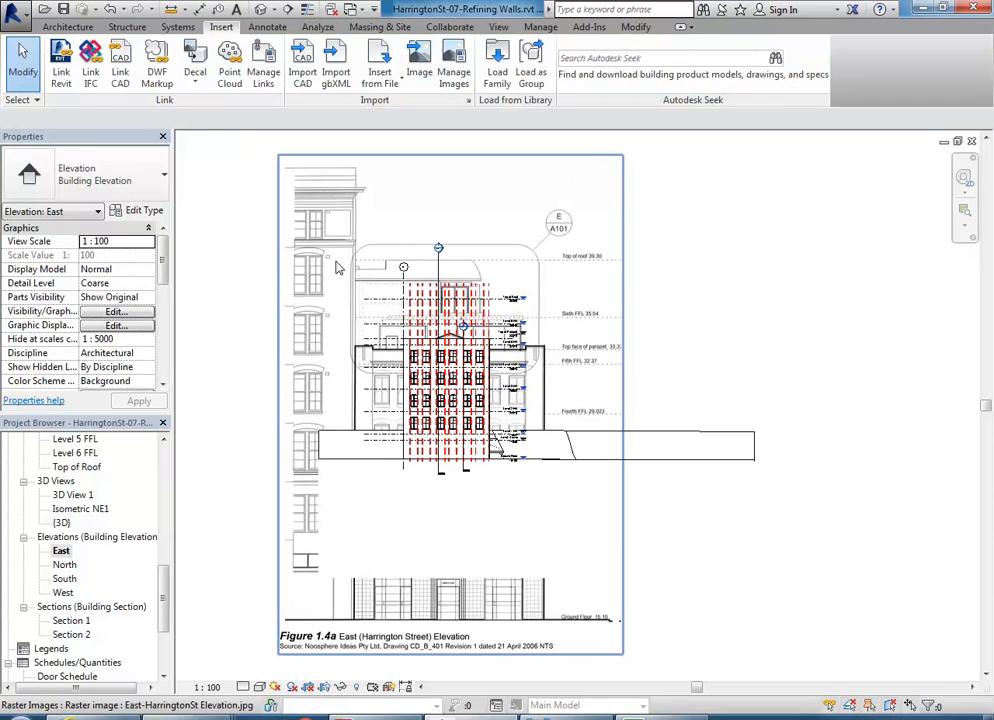
left_click(320, 237)
scroll(320, 237, "down", 2)
left_click_drag(292, 511, 346, 408)
middle_click_drag(368, 403, 379, 481)
scroll(379, 481, "up", 2)
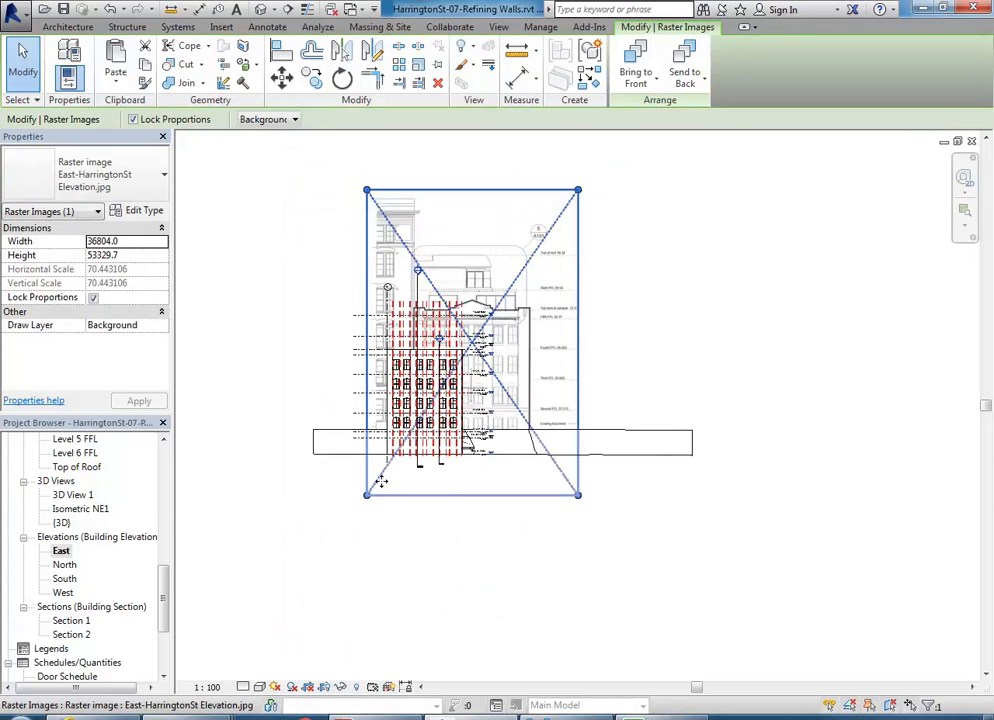
middle_click_drag(486, 478, 488, 526)
scroll(488, 526, "up", 1)
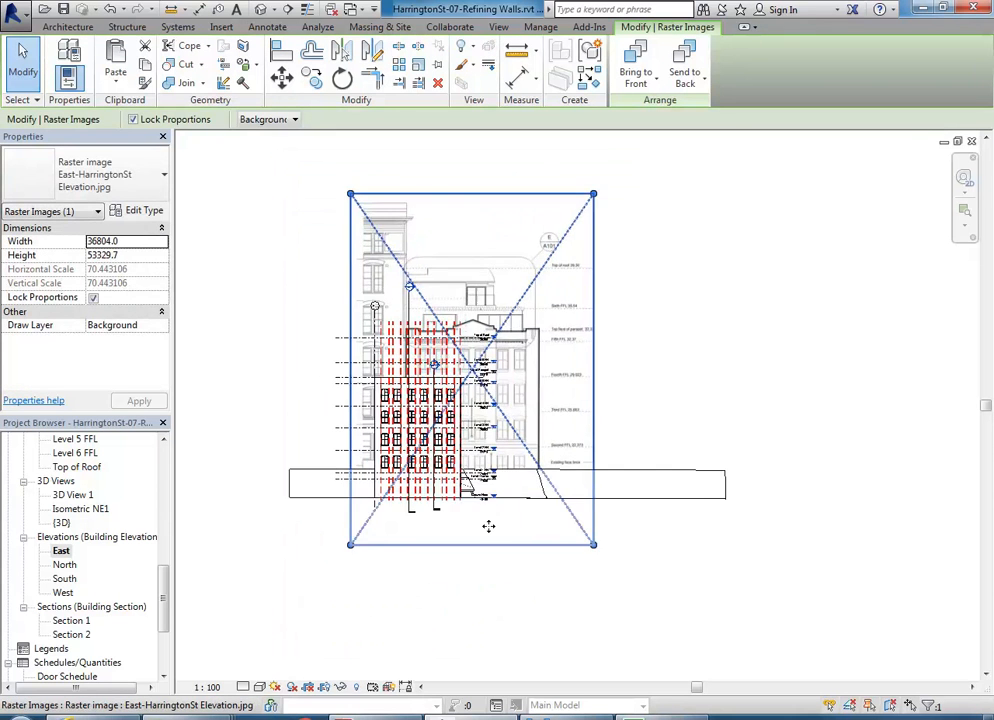
- Switch the view to wireframe, then resize and shift the image to fit the model facade
left_click(259, 686)
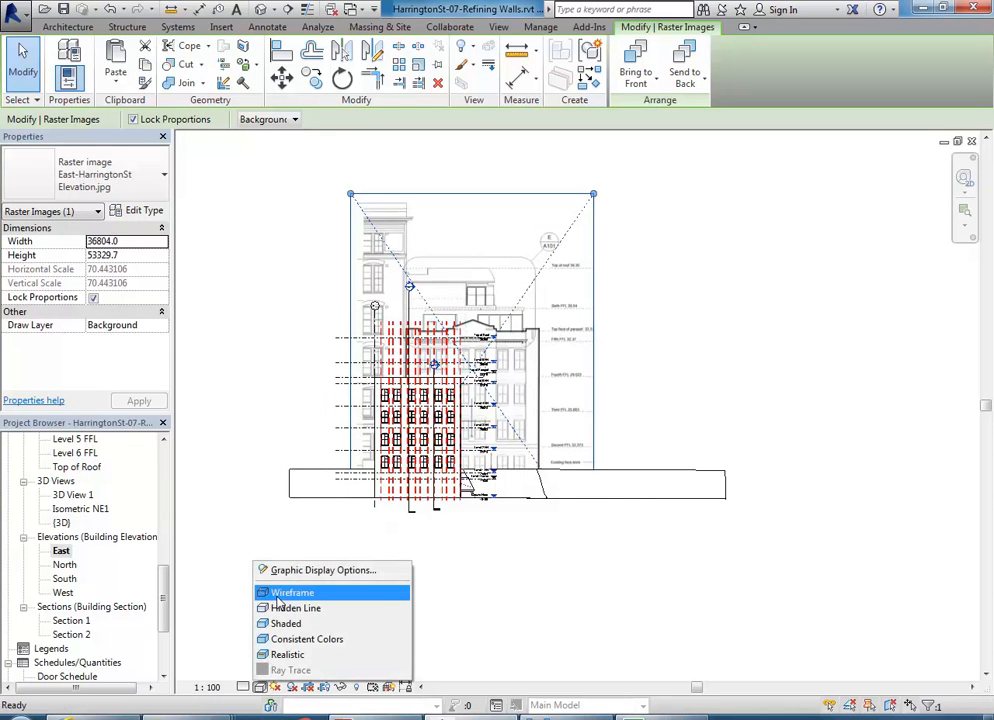
left_click(278, 597)
middle_click_drag(357, 355, 403, 350)
scroll(464, 346, "up", 1)
left_click_drag(502, 283, 464, 290)
left_click_drag(656, 612, 584, 540)
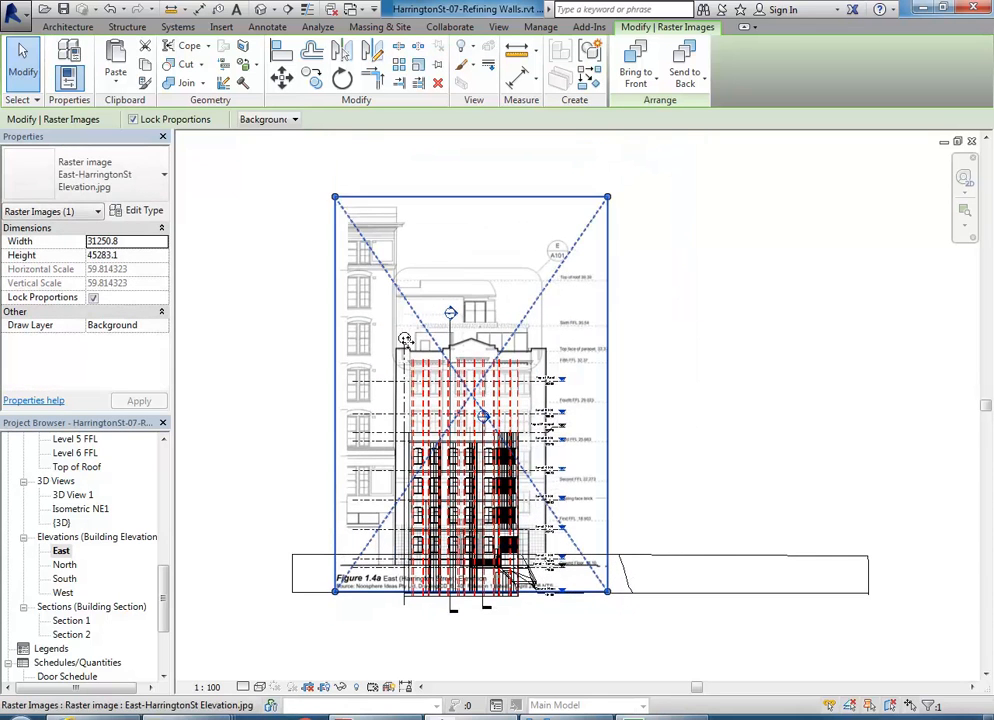
left_click_drag(335, 197, 382, 257)
middle_click_drag(382, 257, 398, 191)
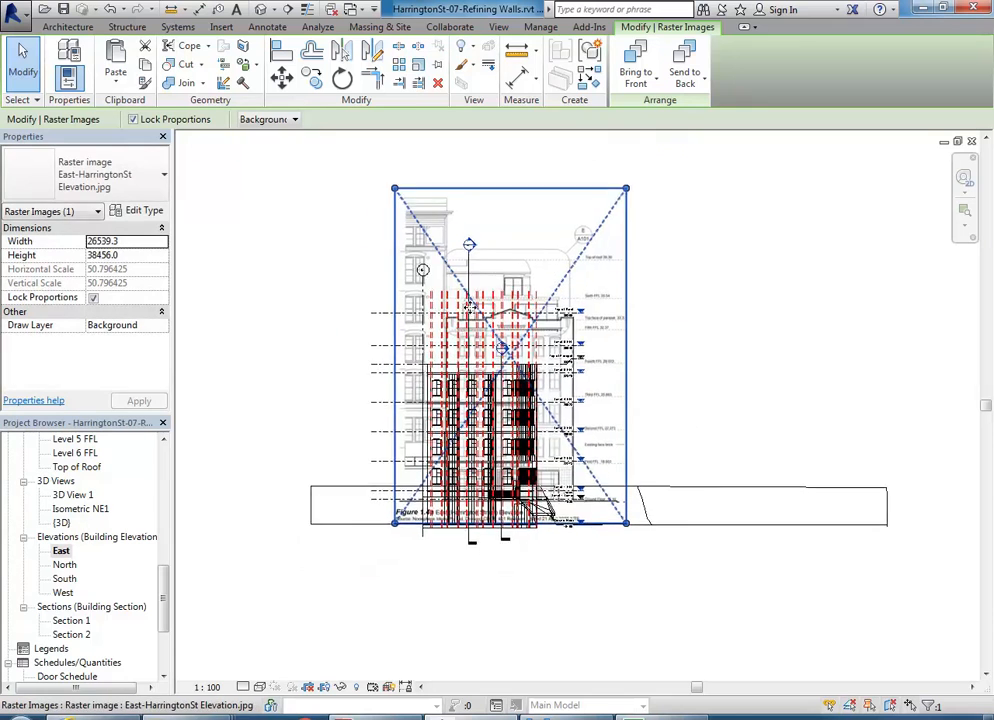
scroll(467, 307, "up", 2)
left_click_drag(518, 252, 480, 249)
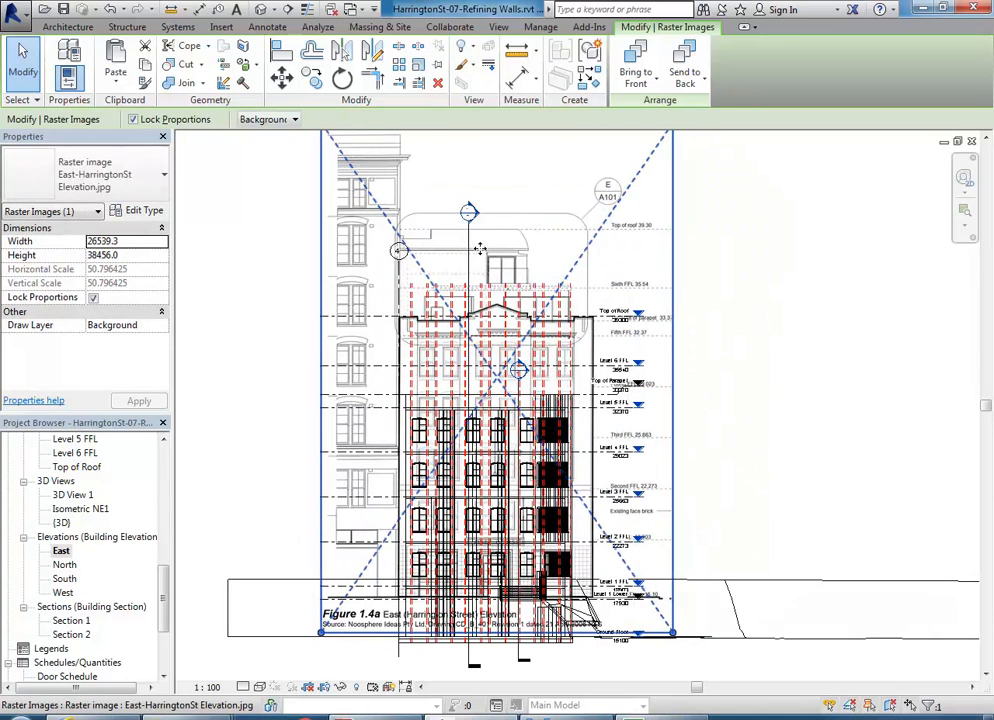
scroll(480, 249, "down", 1)
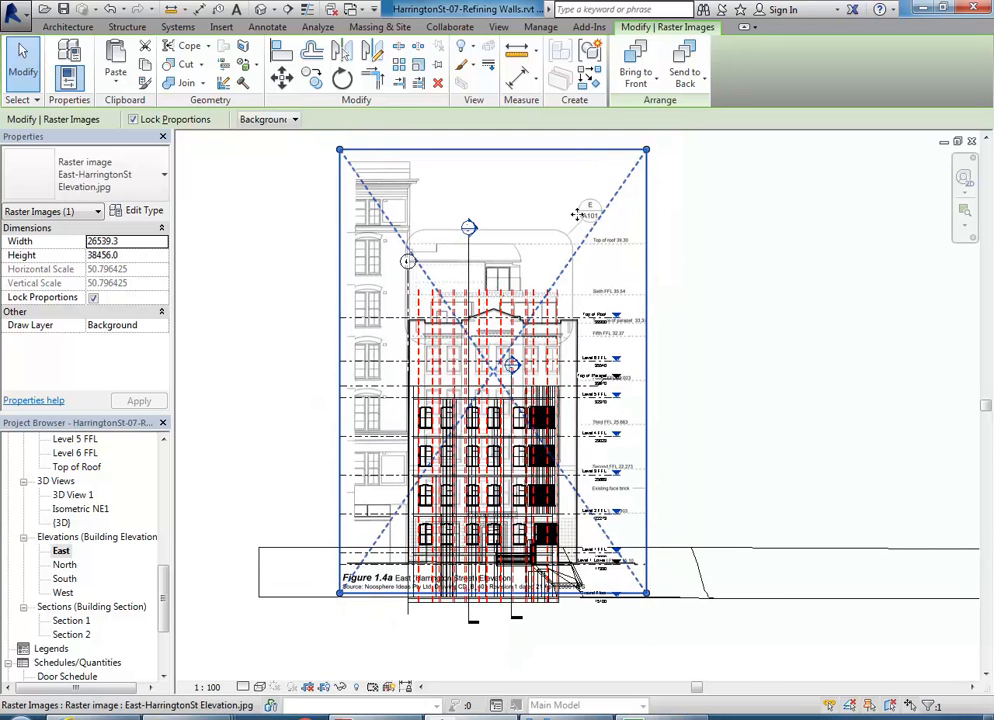
left_click_drag(634, 150, 612, 199)
scroll(468, 322, "up", 2)
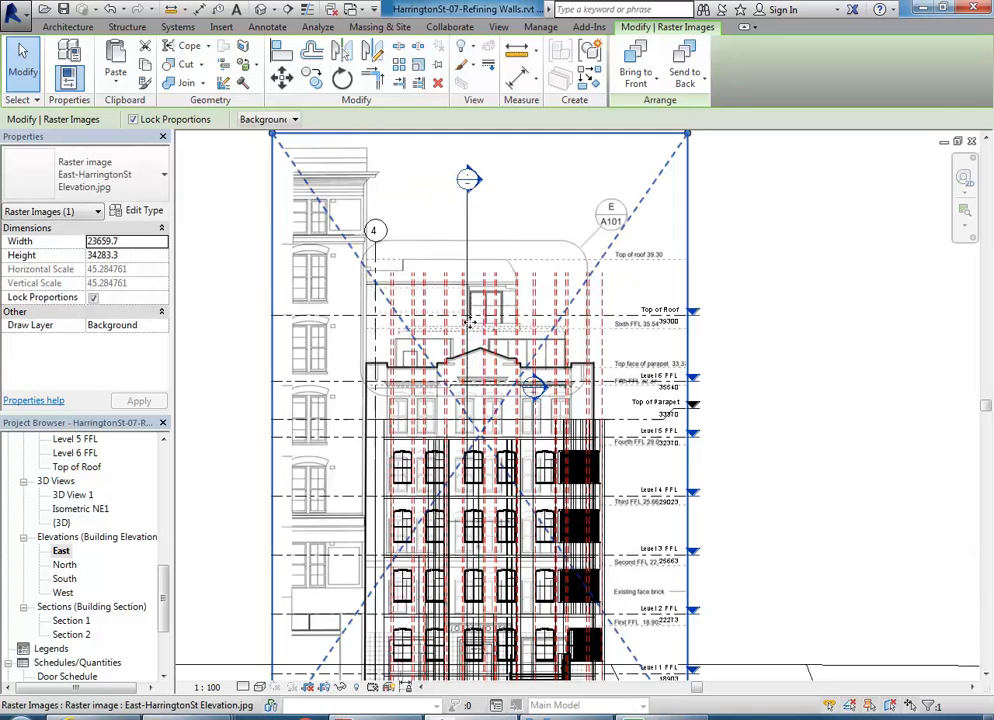
- Nudge the image with the arrow keys until its floor lines match the model levels
key("Right")
key("Right")
key("Right")
key("Right")
key("Right")
key("Right")
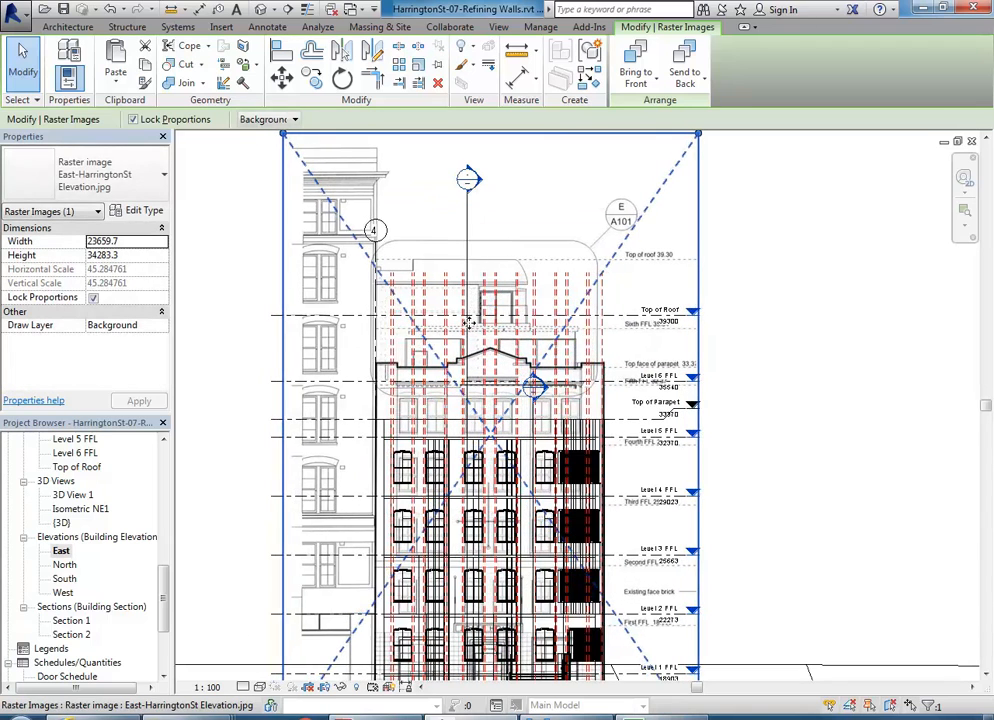
scroll(524, 300, "down", 2)
key("Escape")
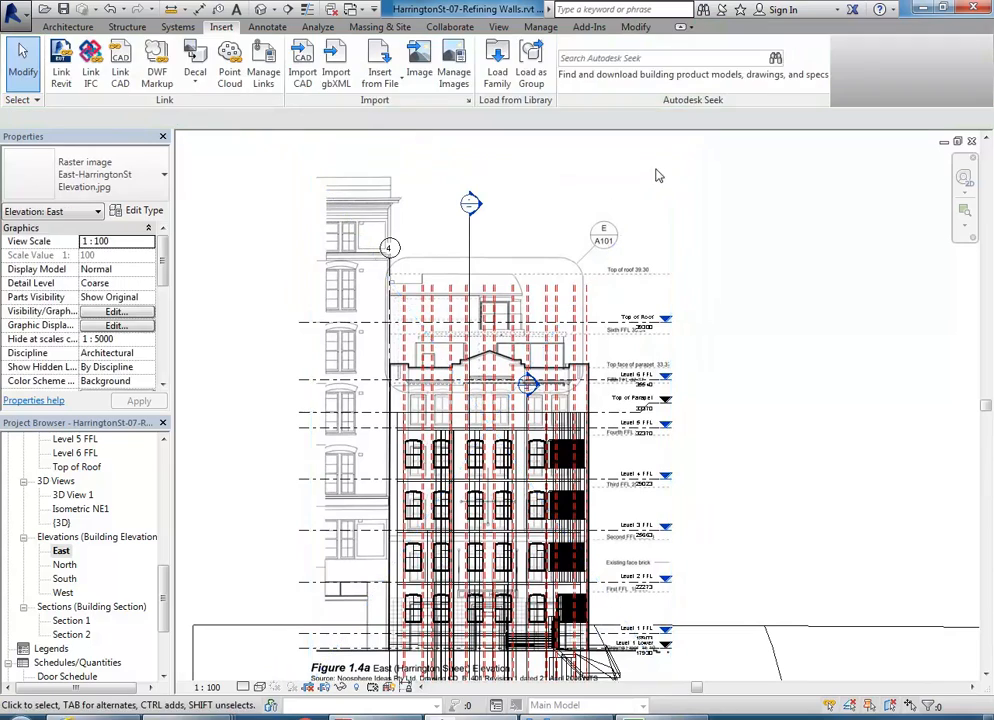
left_click(653, 174)
left_click(774, 273)
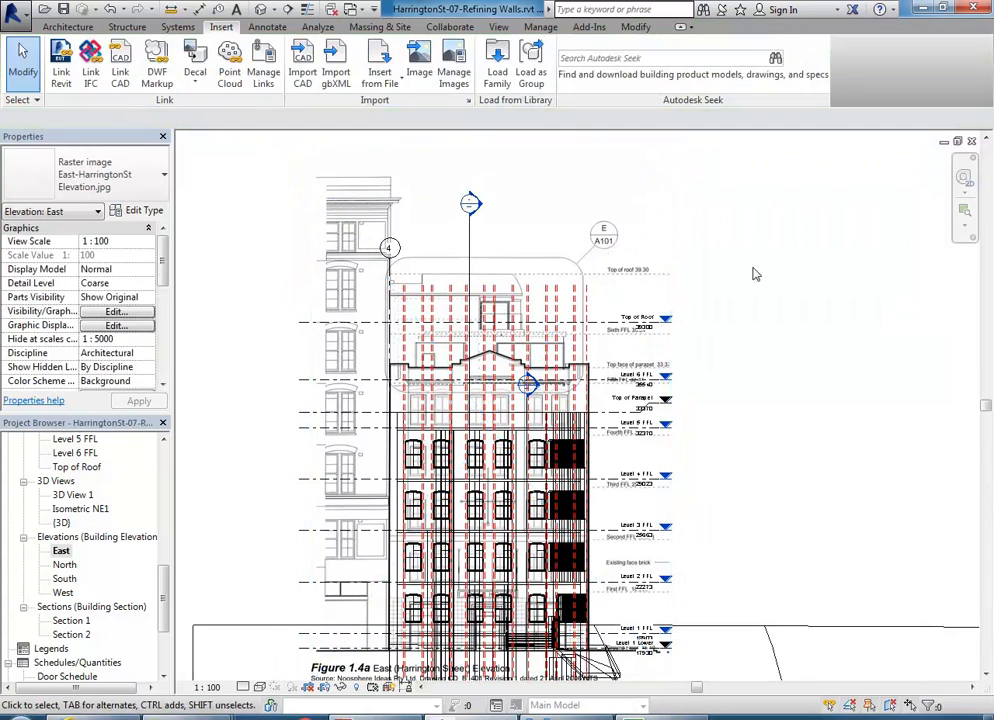
left_click(636, 222)
scroll(570, 368, "up", 5)
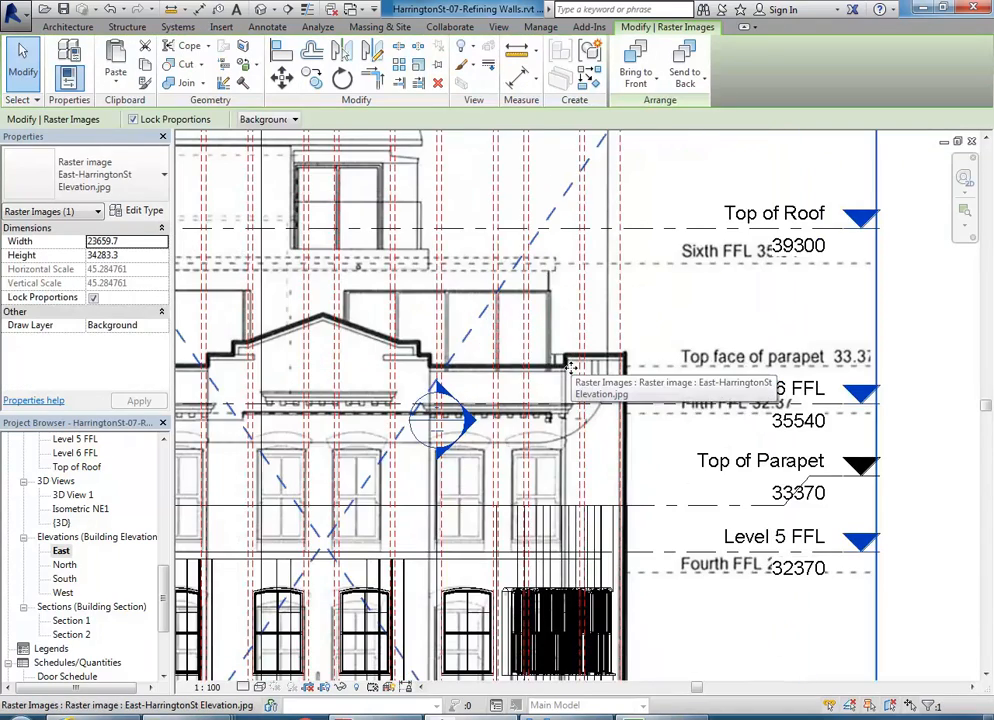
scroll(570, 368, "down", 5)
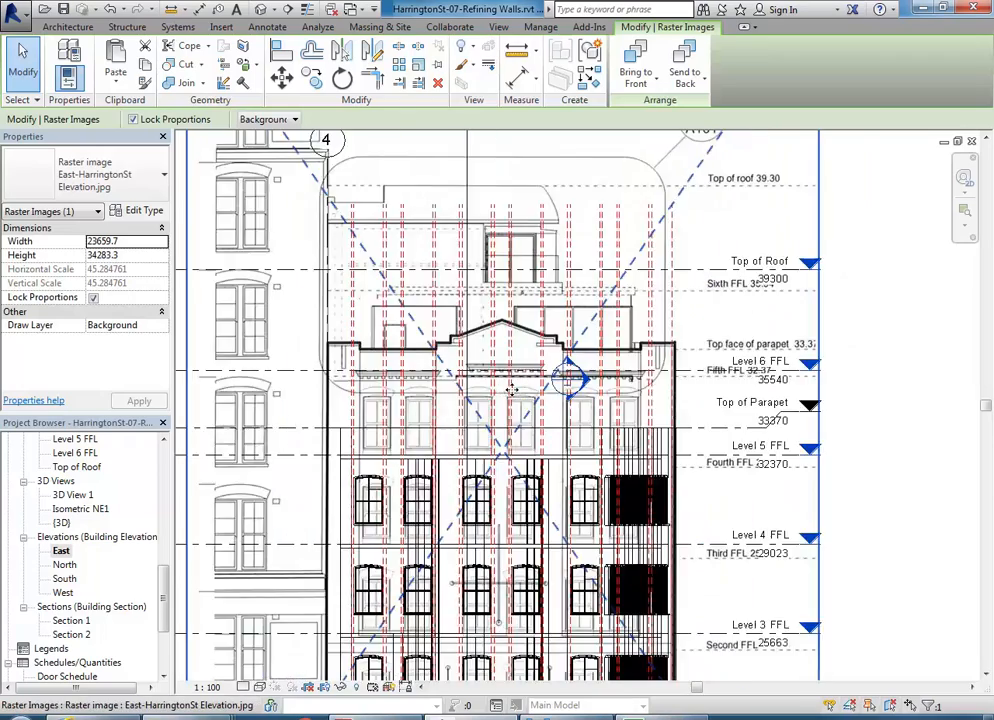
middle_click_drag(516, 392, 509, 305)
key("Up")
key("Up")
key("Up")
key("Up")
key("Up")
key("Up")
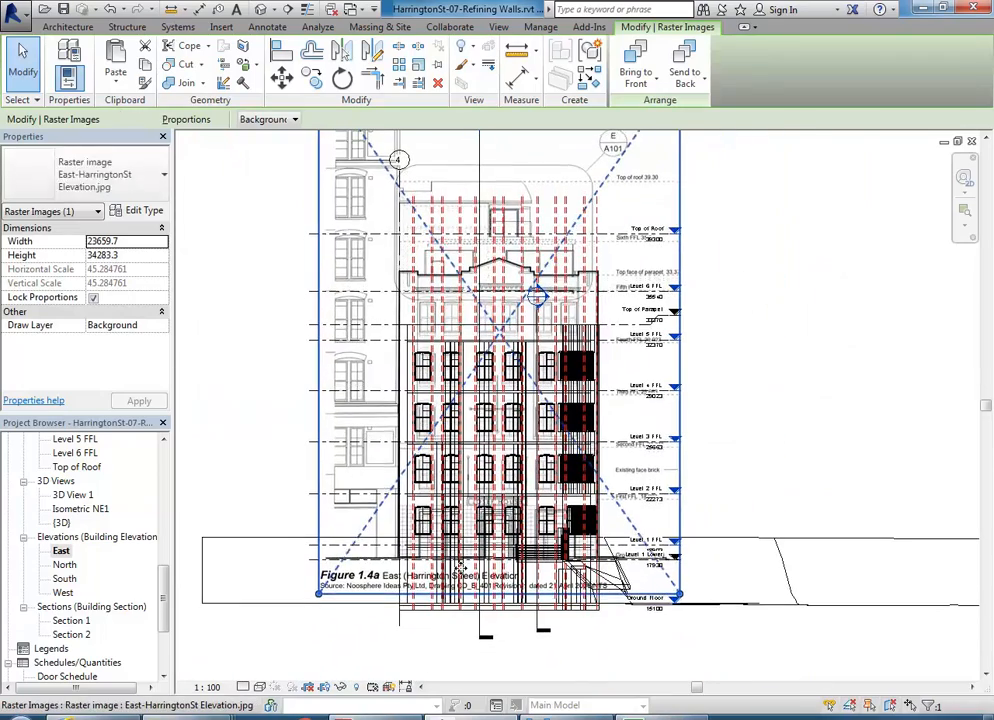
middle_click_drag(399, 607, 404, 560)
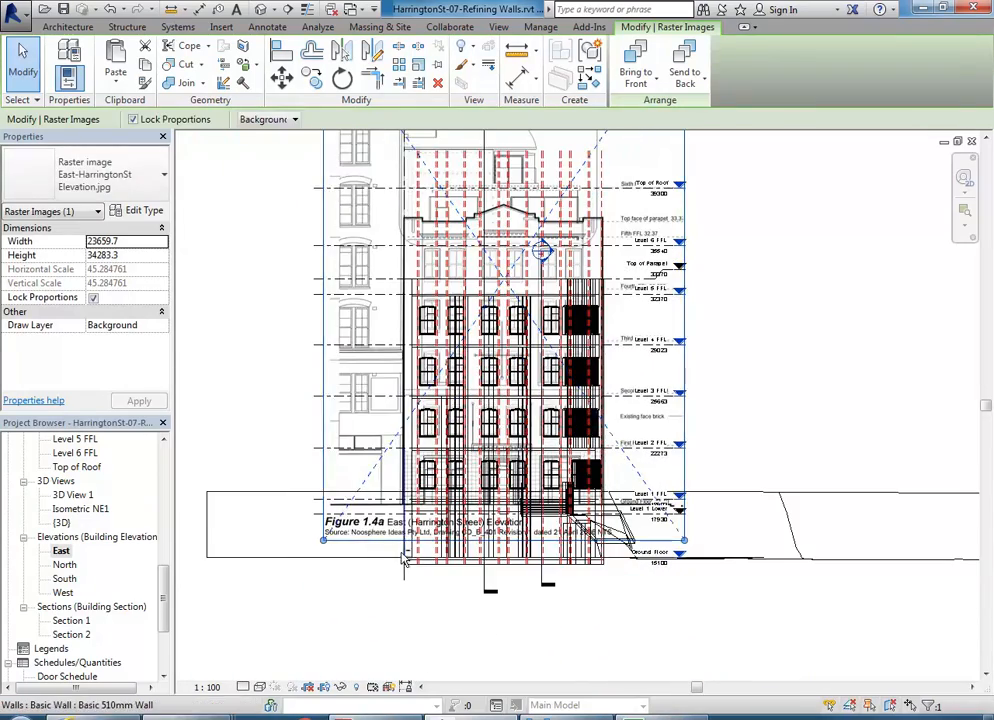
scroll(390, 568, "up", 3)
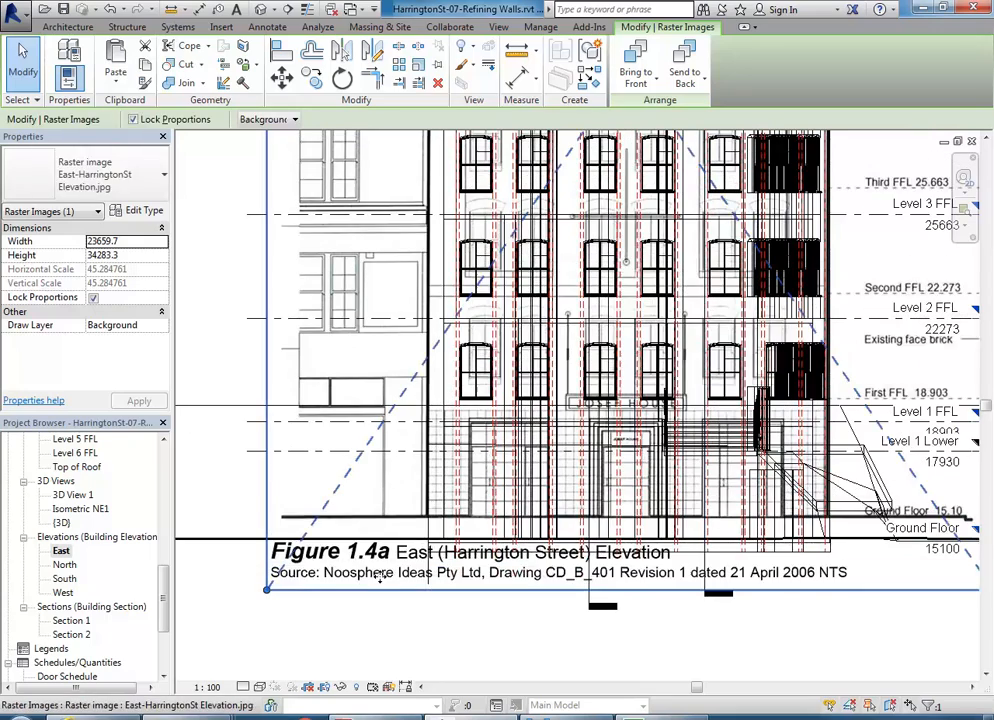
key("Down")
key("Down")
key("Down")
key("Down")
key("Down")
key("Down")
key("Down")
key("Down")
key("Down")
key("Down")
key("Up")
key("Up")
key("Up")
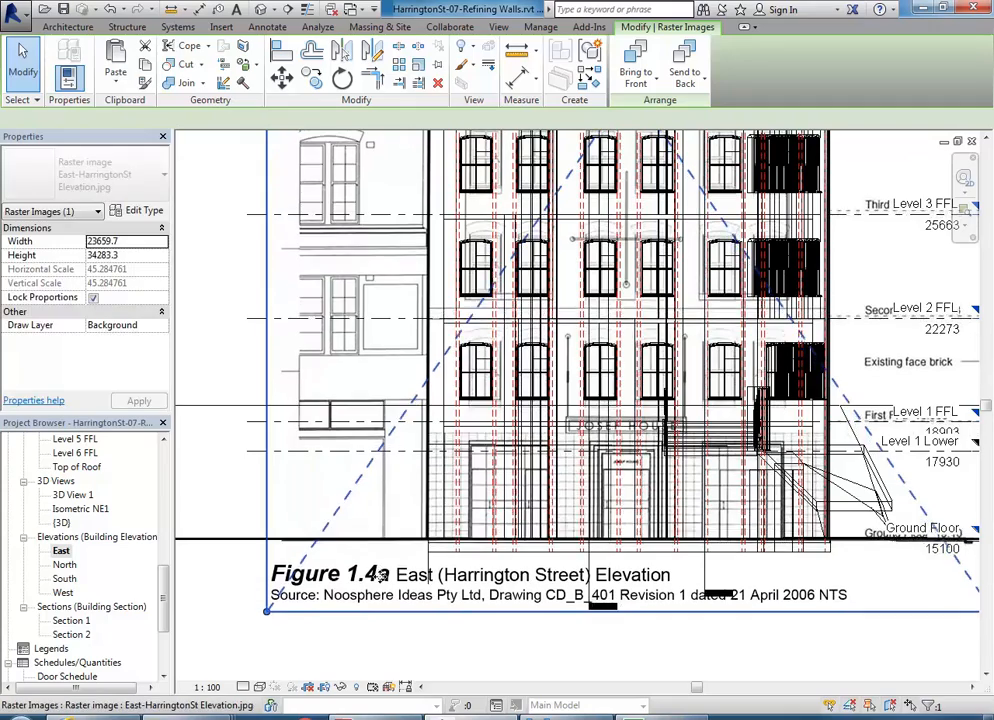
scroll(381, 575, "down", 3)
scroll(487, 534, "up", 5)
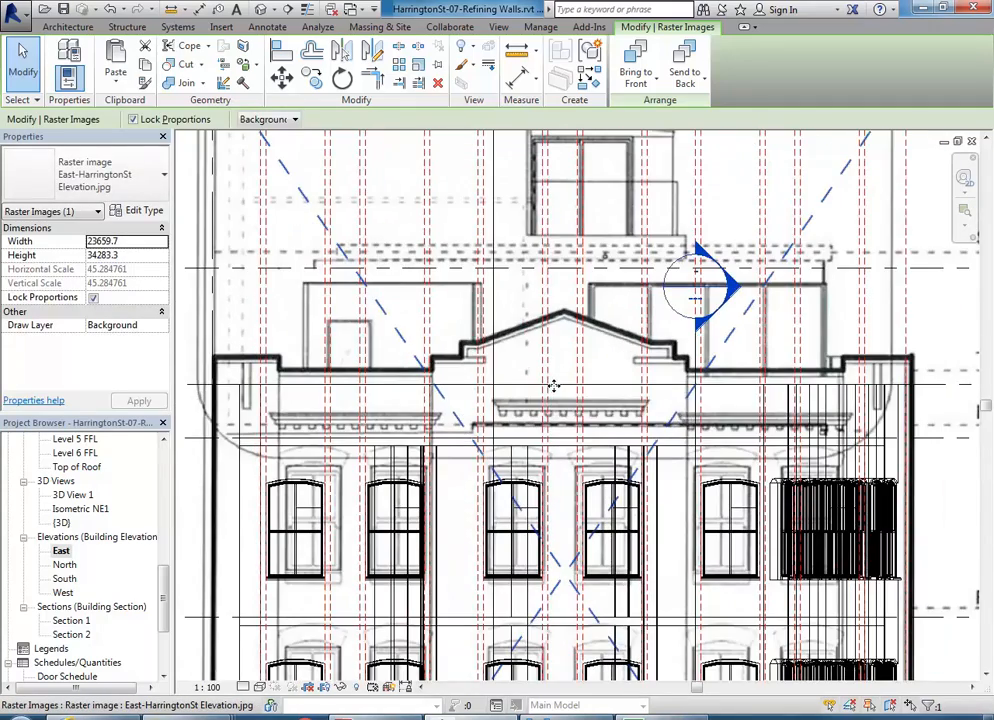
key("Escape")
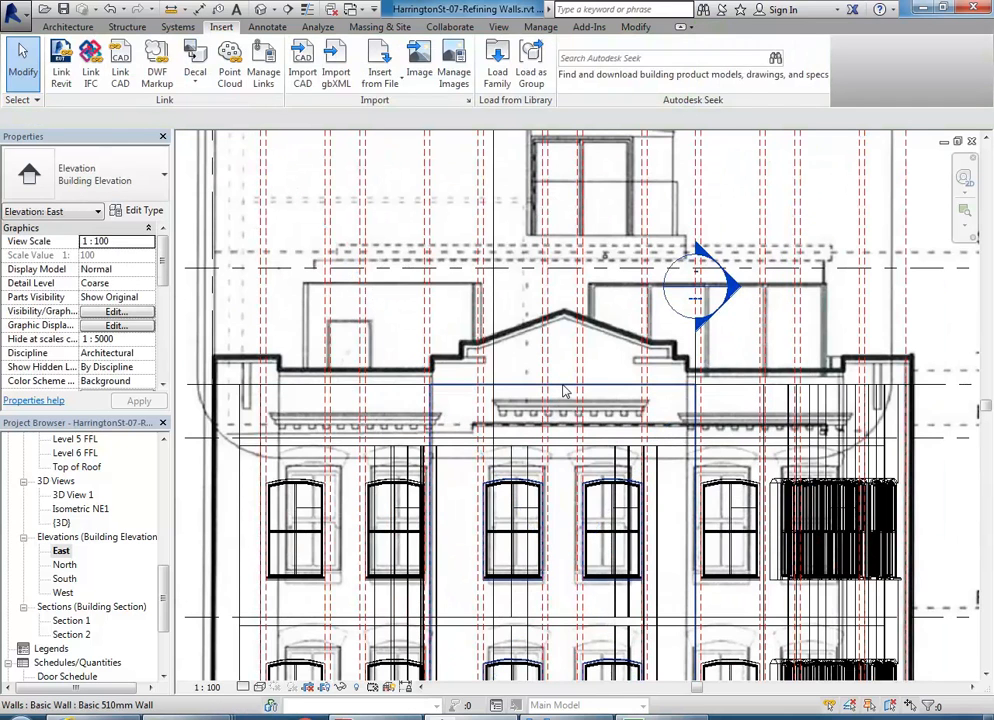
- Centre the gable and measure from the wall top to the parapet step, about 514.2
left_click(563, 391)
scroll(553, 385, "up", 3)
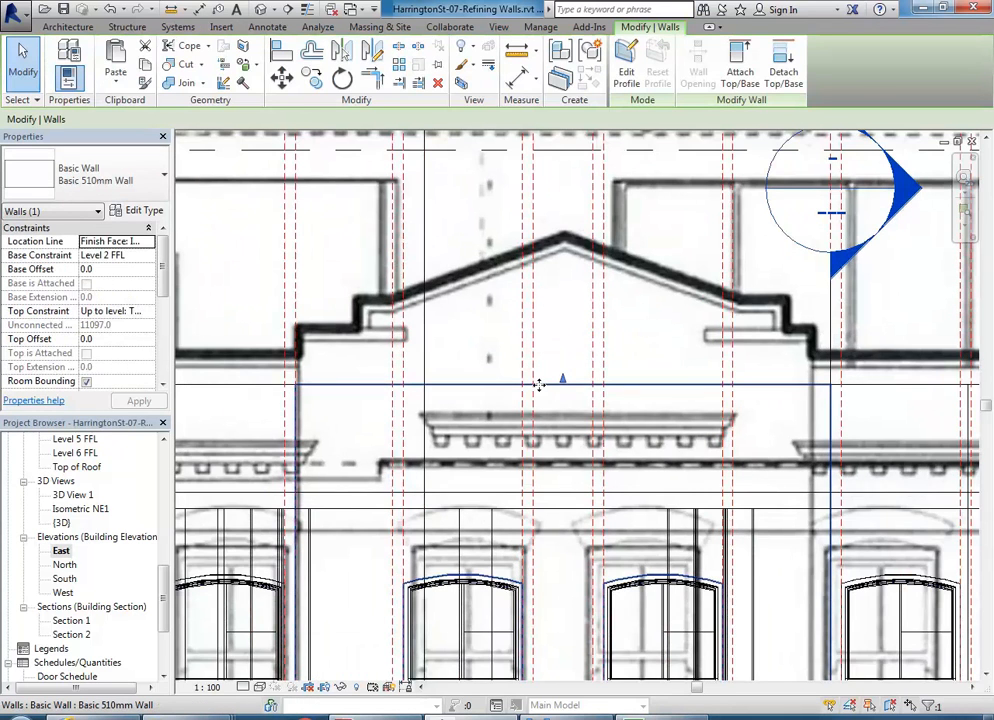
scroll(539, 385, "down", 2)
middle_click_drag(539, 385, 516, 385)
scroll(512, 385, "up", 2)
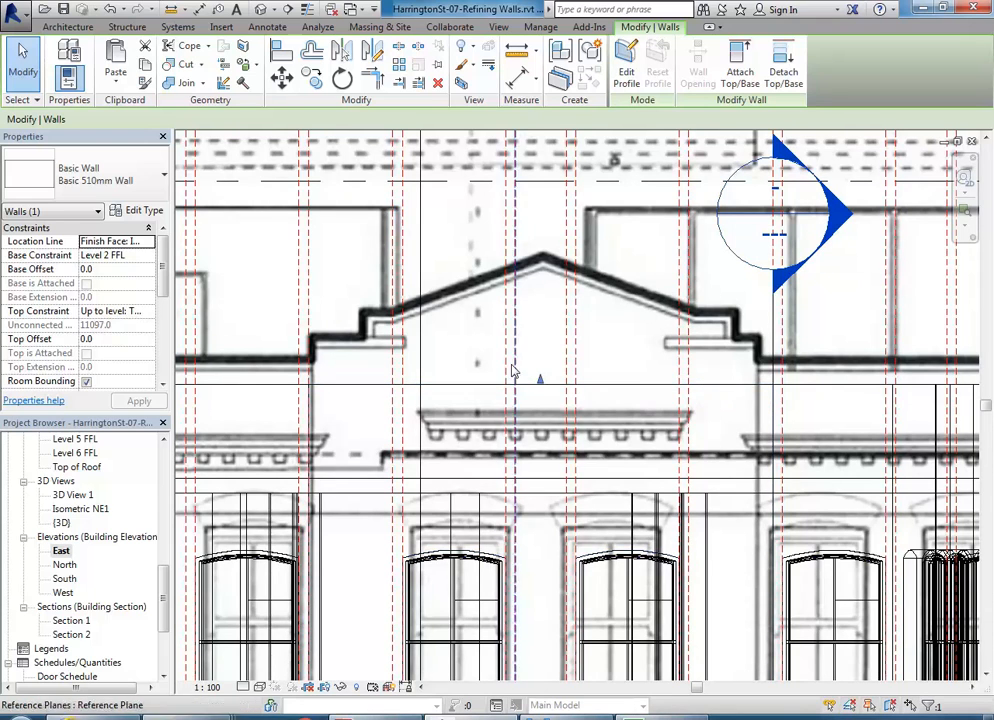
scroll(539, 400, "down", 5)
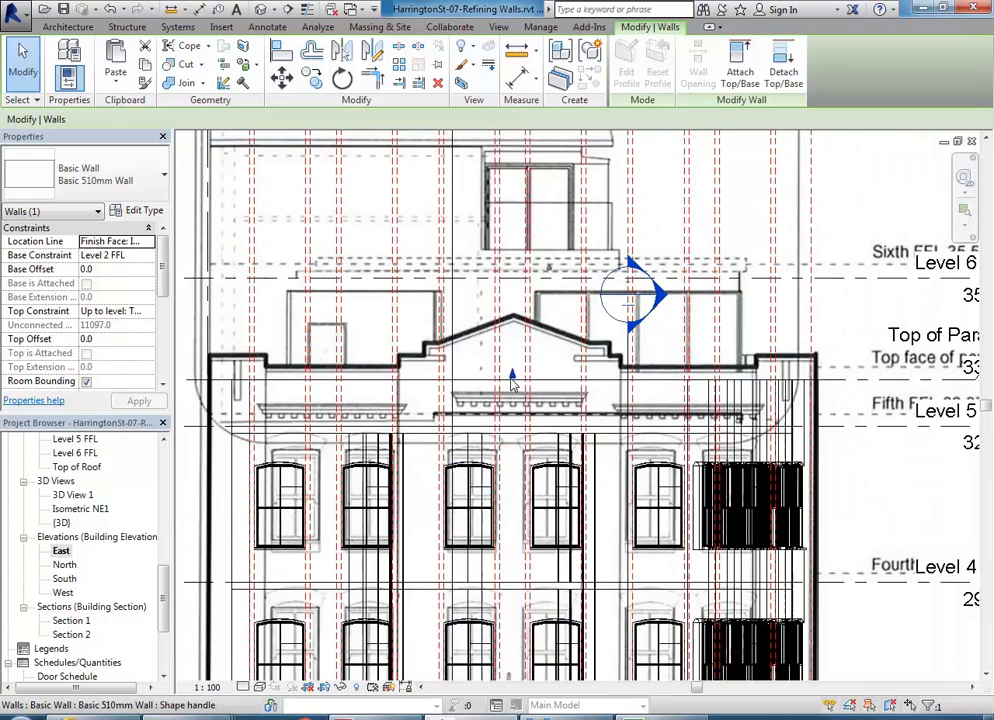
scroll(573, 389, "down", 1)
middle_click_drag(573, 389, 498, 378)
scroll(548, 340, "up", 5)
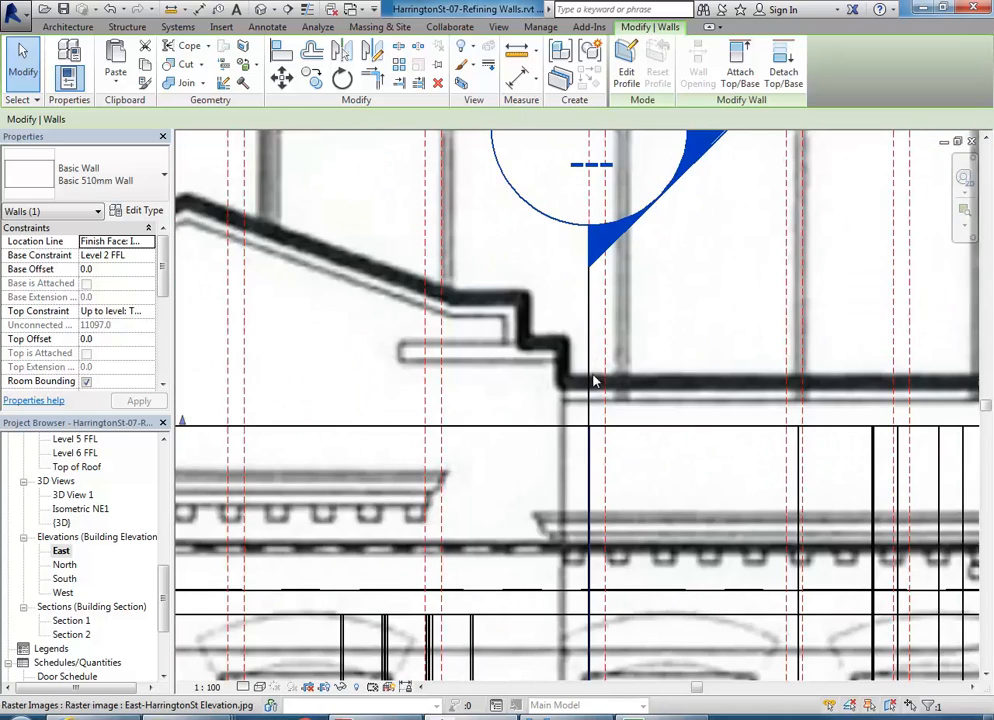
scroll(552, 346, "down", 2)
middle_click_drag(563, 381, 781, 395)
middle_click_drag(446, 352, 556, 367)
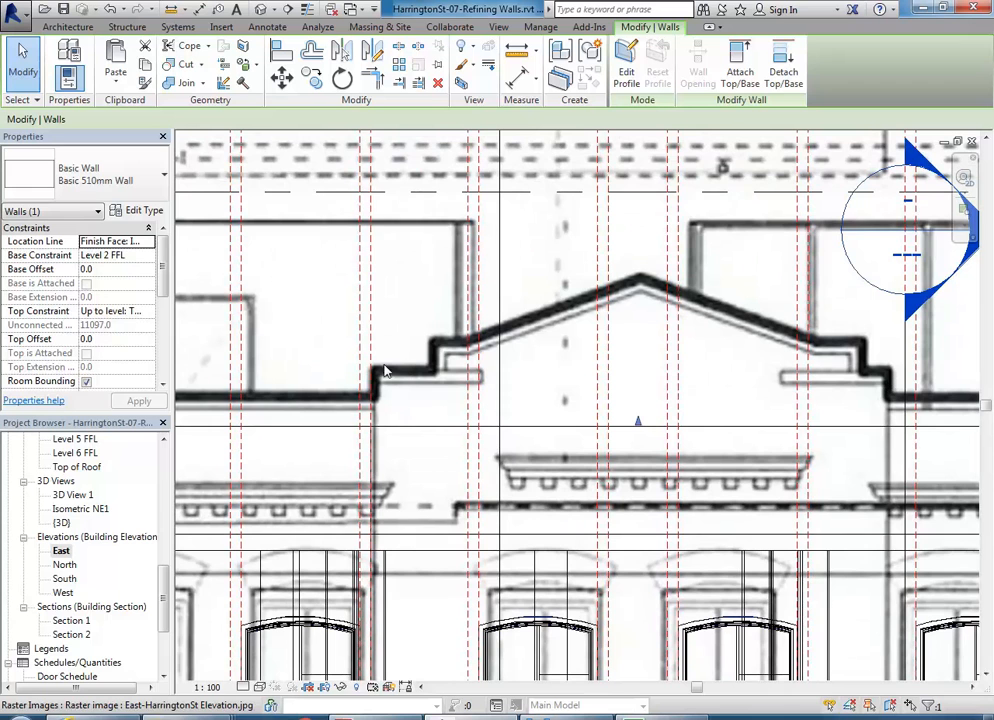
left_click(517, 55)
left_click(406, 421)
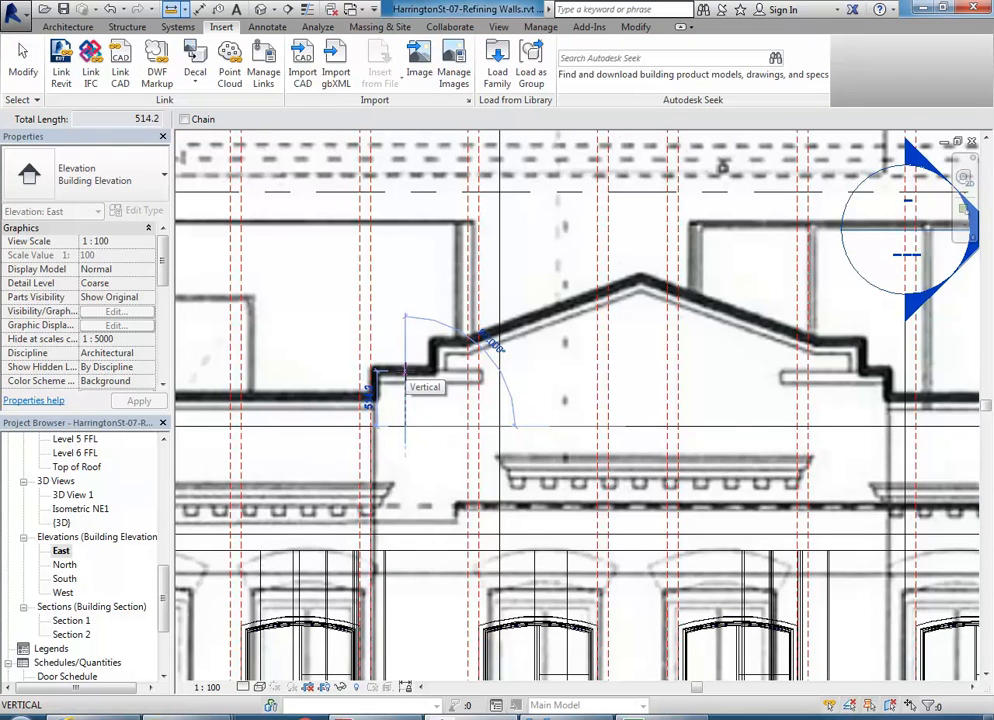
- Cancel measuring, select the 510mm facade wall and set its Top Offset to 500
right_click(441, 314)
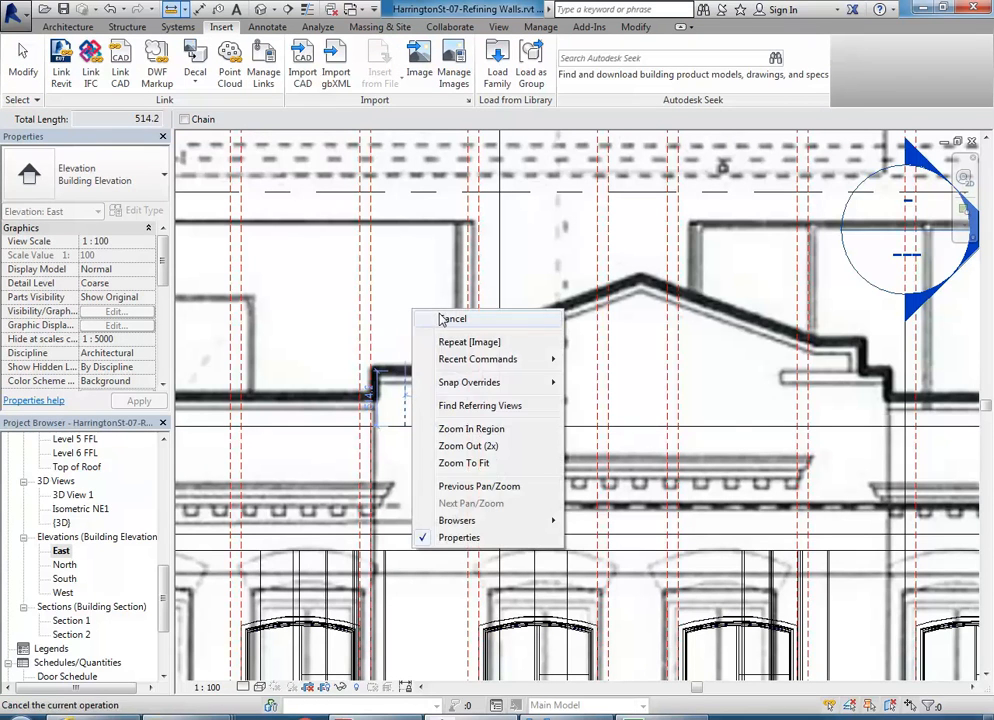
left_click(452, 324)
left_click(390, 425)
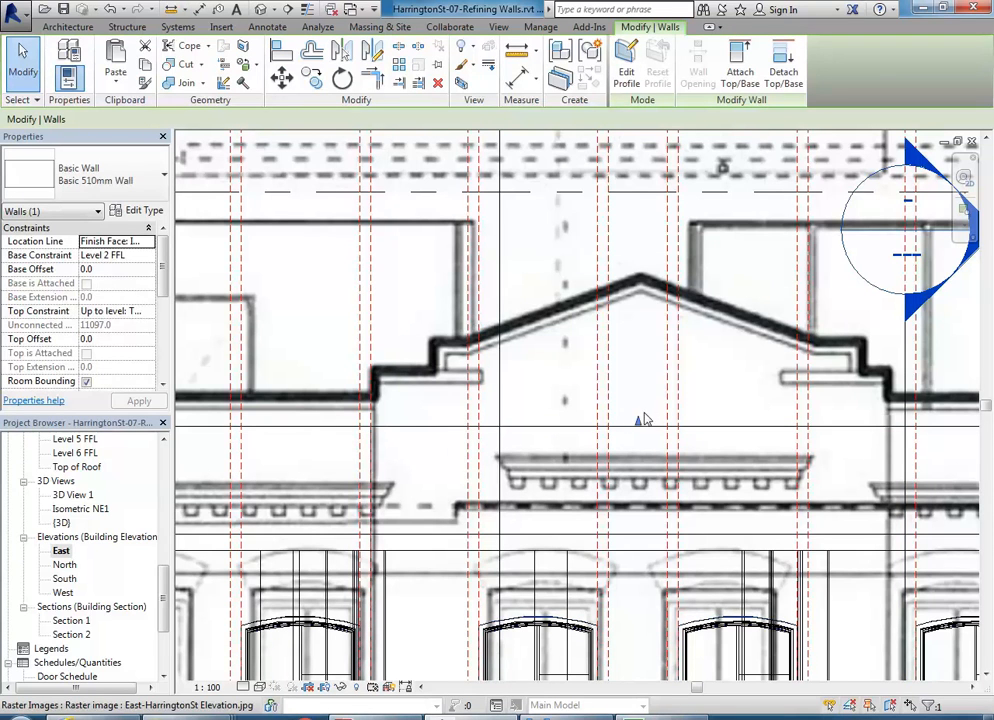
left_click(145, 338)
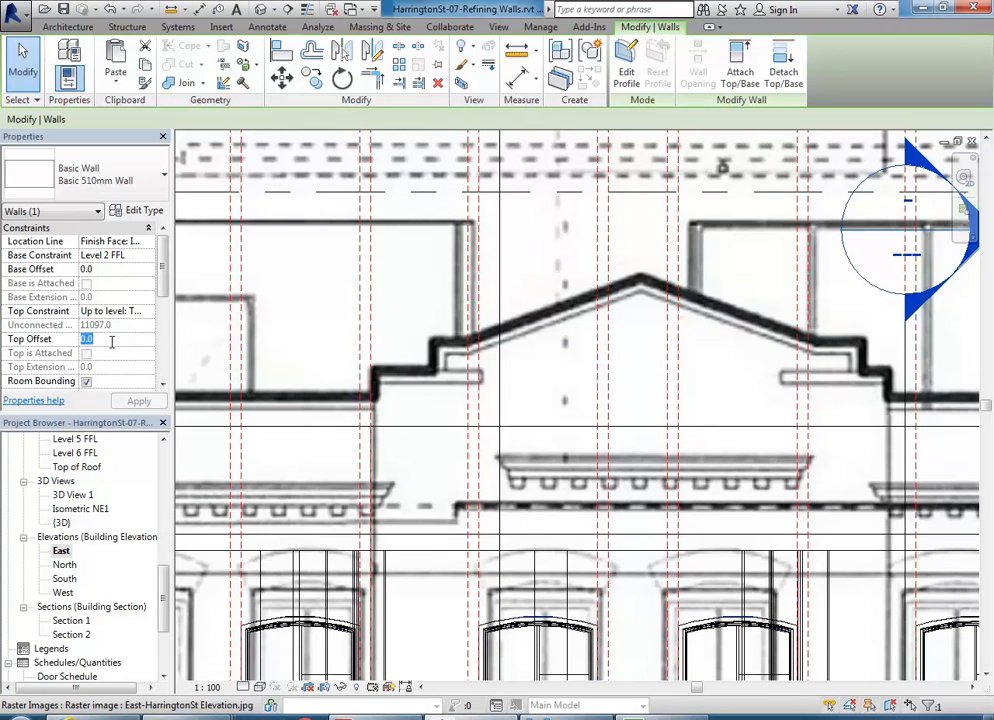
type("500")
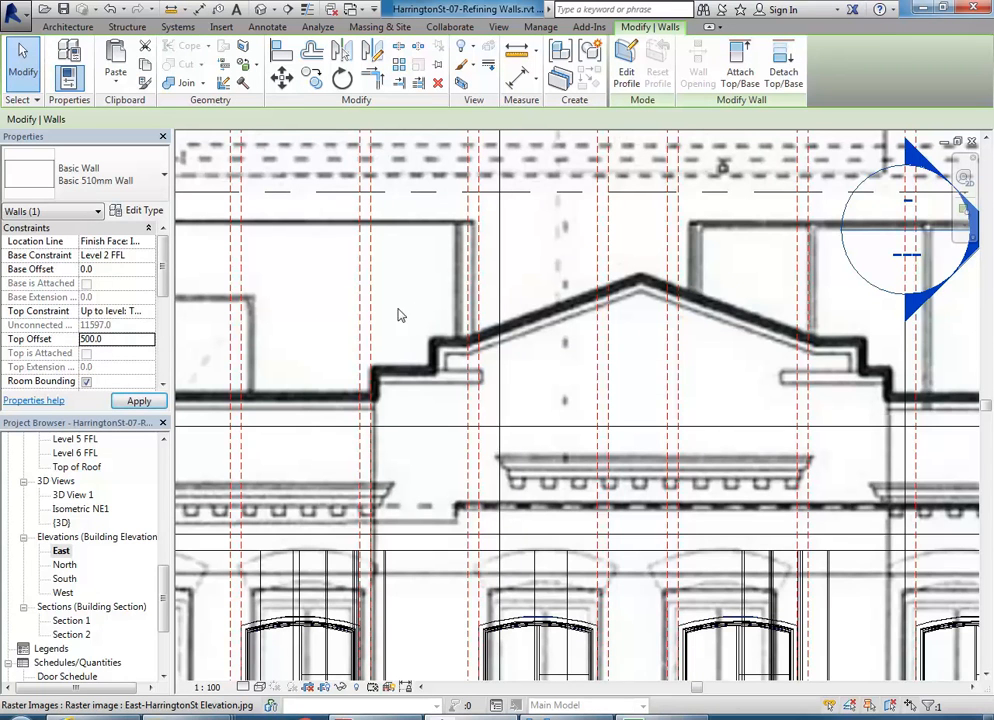
middle_click_drag(519, 313, 444, 310)
scroll(450, 308, "up", 2)
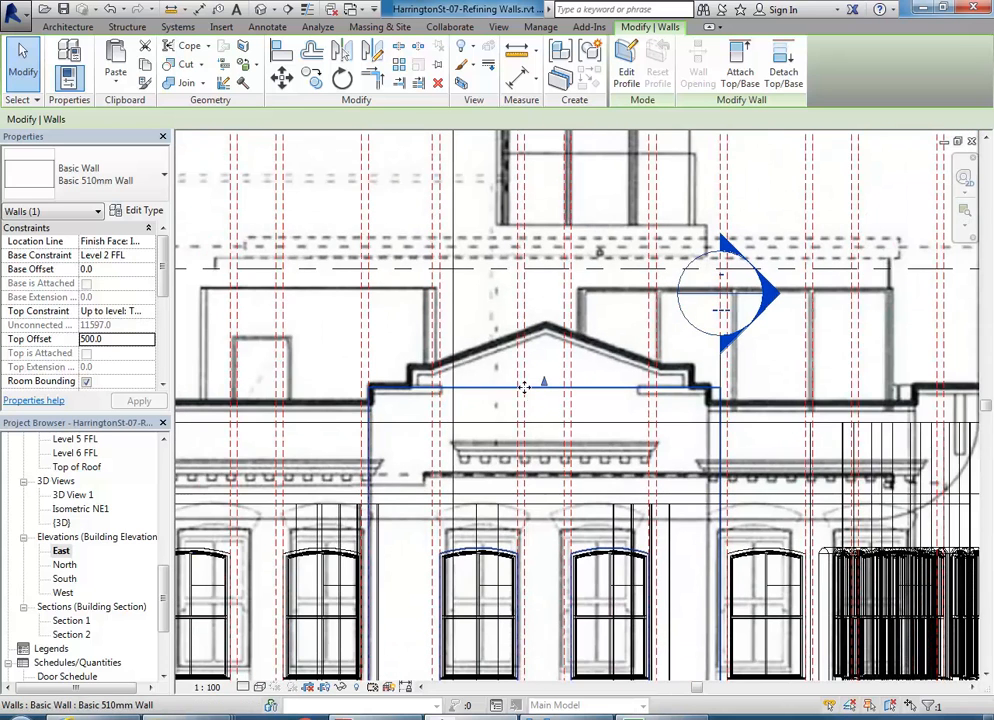
double_click(62, 522)
left_click(470, 331)
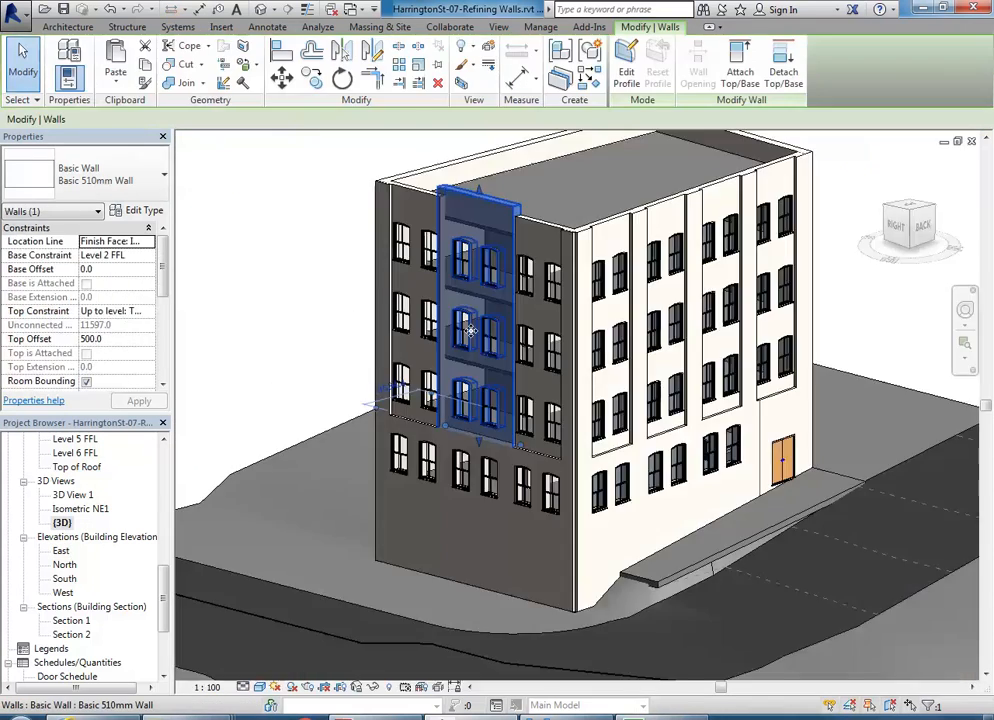
mouse_move(470, 331)
middle_mouse_down("shift")
mouse_move(495, 360)
mouse_move(479, 343)
middle_mouse_up("shift")
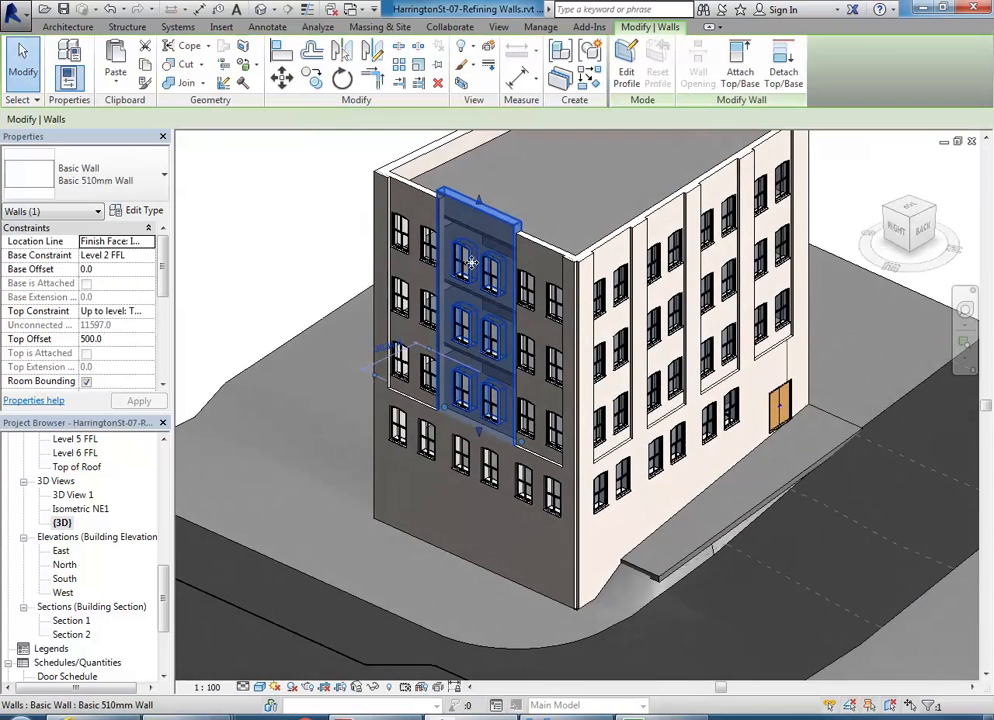
scroll(480, 270, "up", 2)
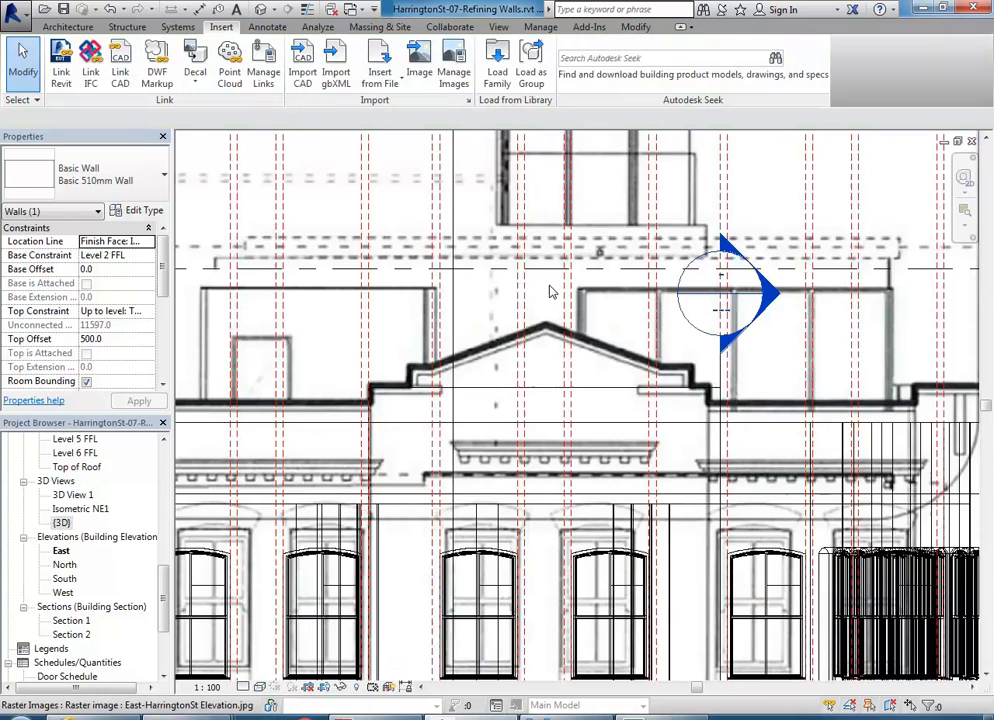
middle_click_drag(553, 289, 487, 309)
scroll(487, 309, "up", 2)
left_click(448, 432)
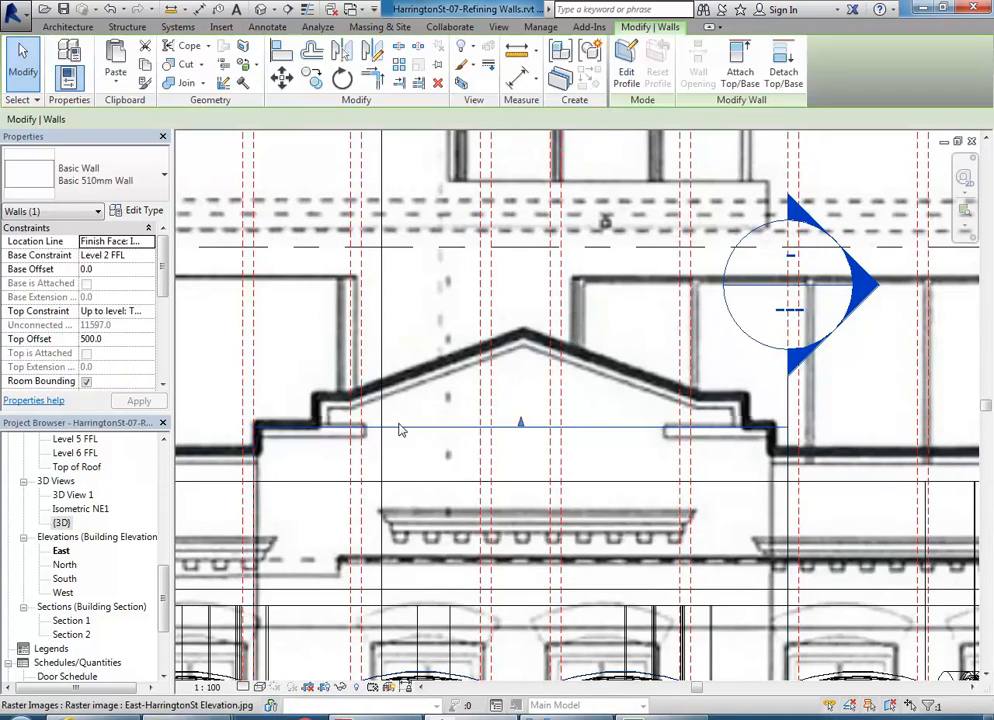
middle_click_drag(400, 430, 445, 408)
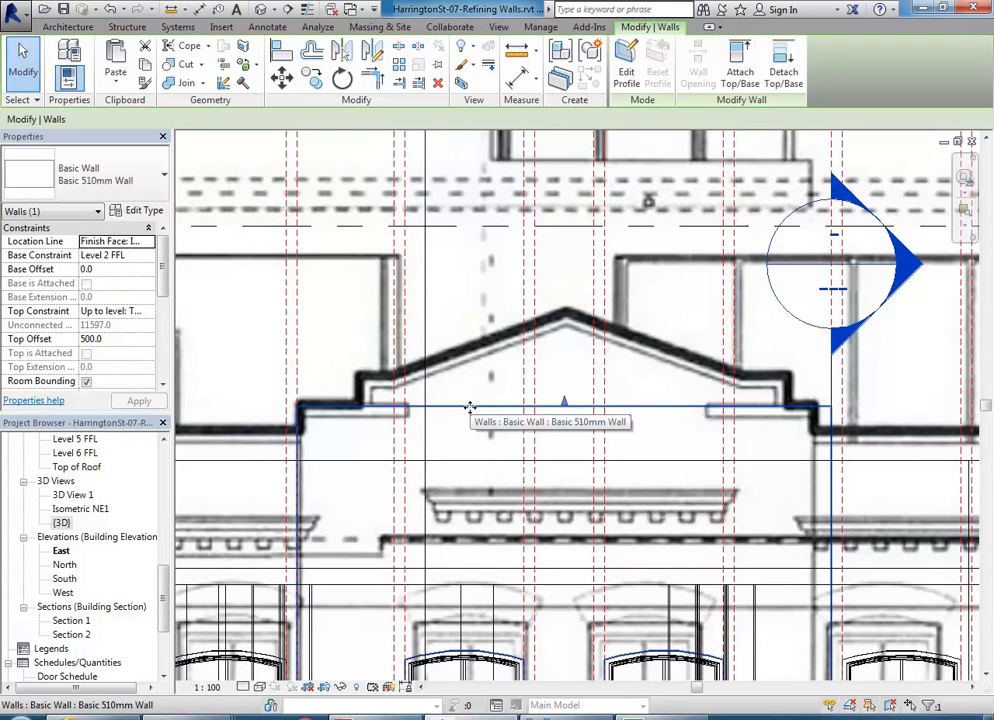
- In Edit Profile, draw the left step lines, including a 320.0 horizontal segment, sloping up to the apex
left_click(622, 72)
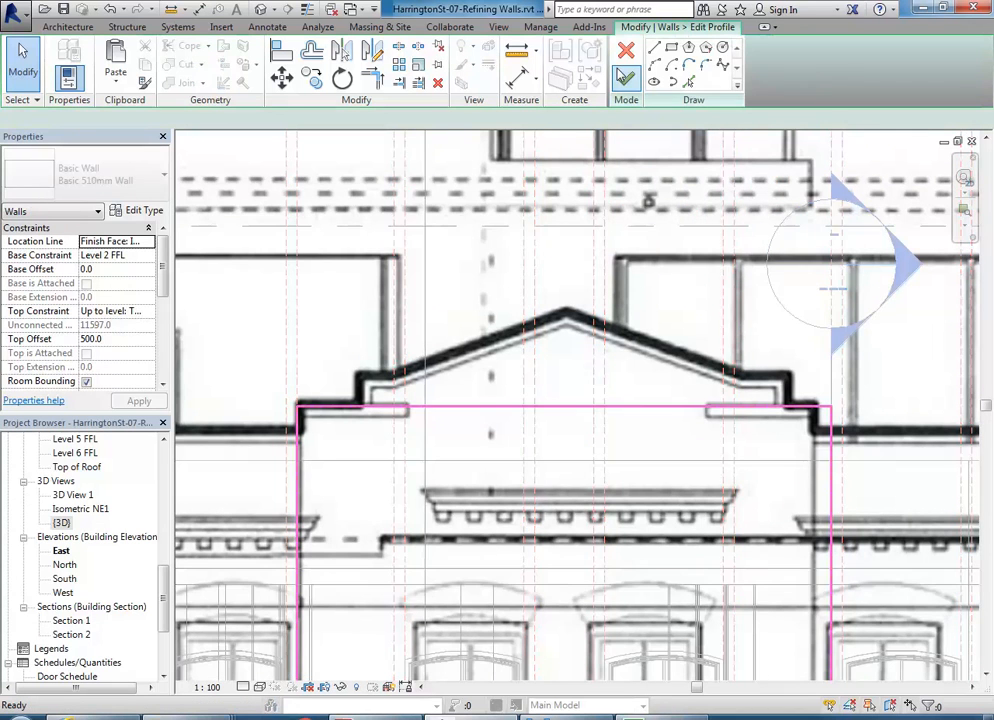
middle_click_drag(520, 477, 534, 372)
scroll(536, 370, "down", 1)
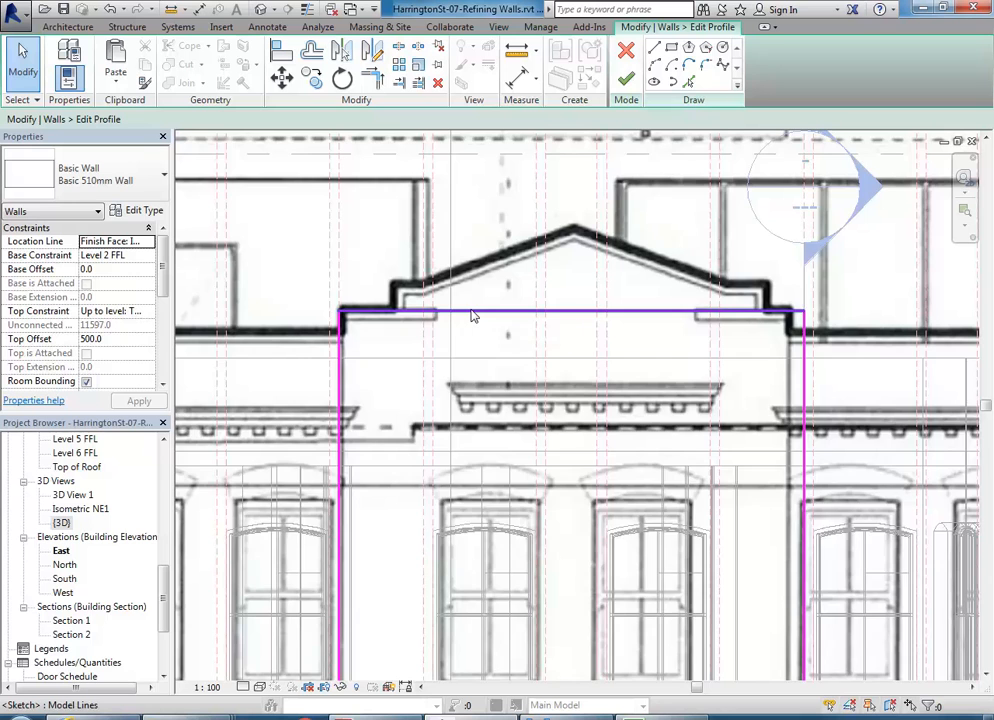
scroll(473, 315, "up", 2)
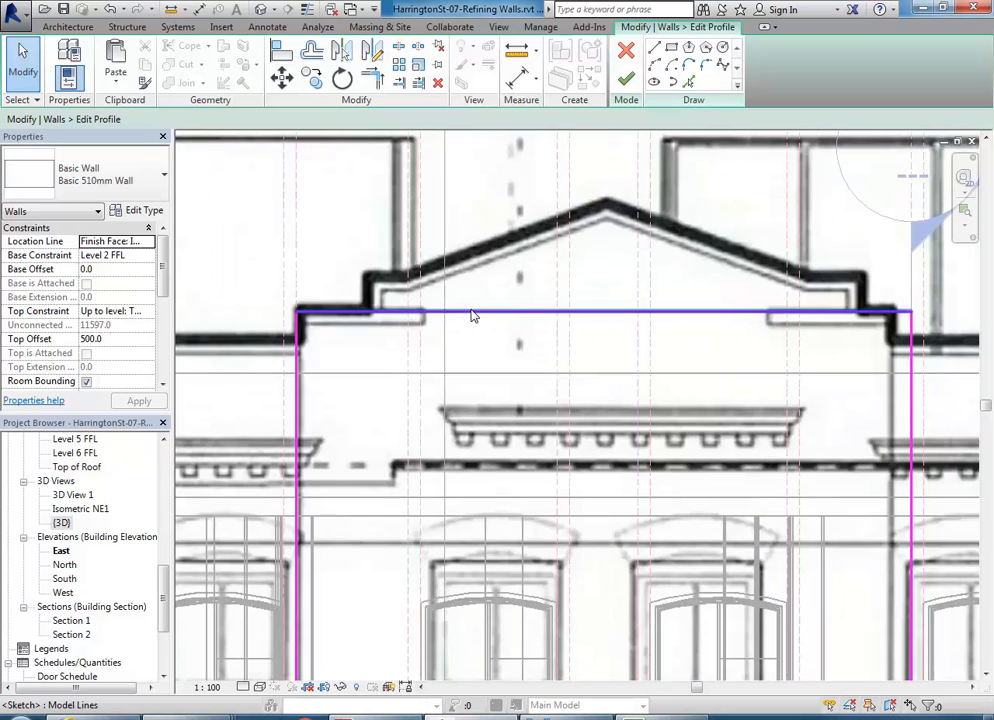
left_click(654, 47)
scroll(355, 312, "up", 3)
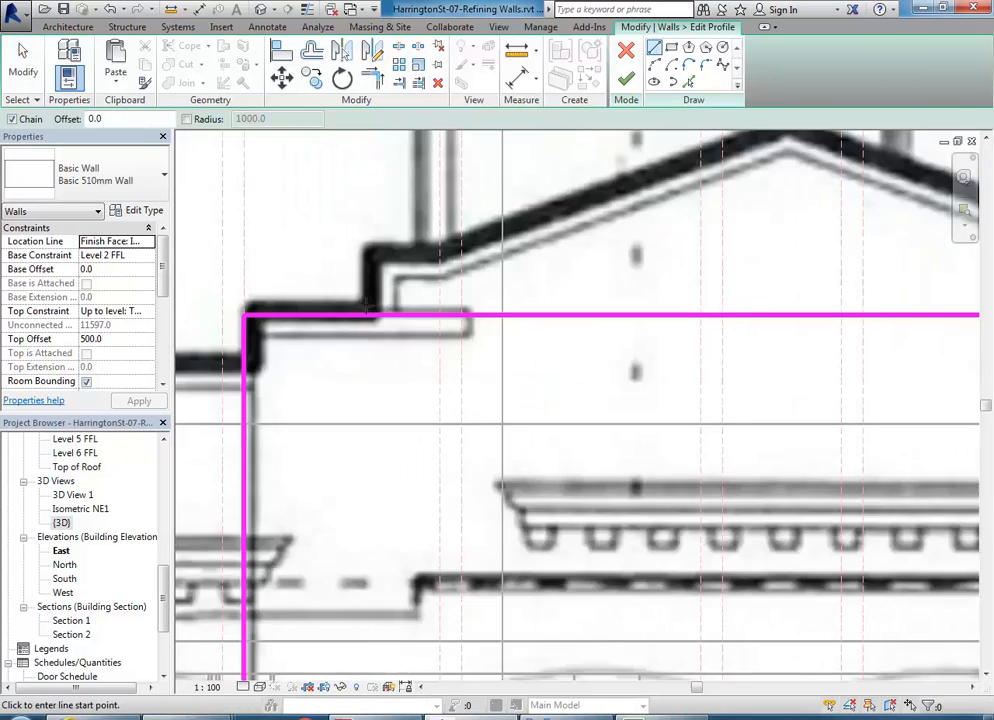
left_click(367, 313)
left_click(372, 229)
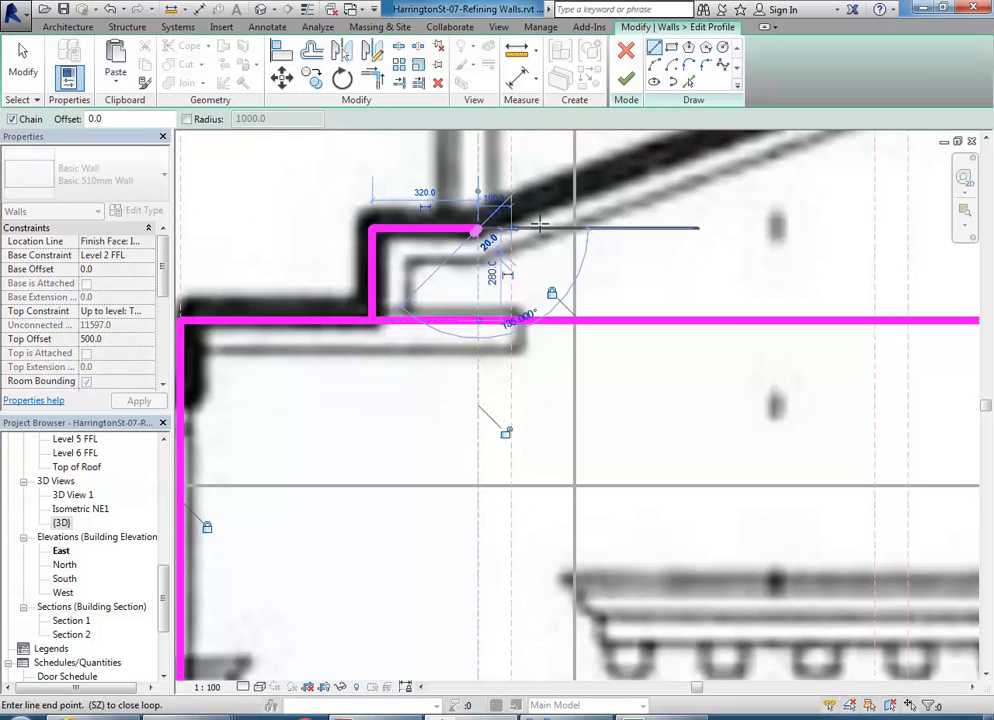
left_click(478, 229)
scroll(399, 342, "down", 2)
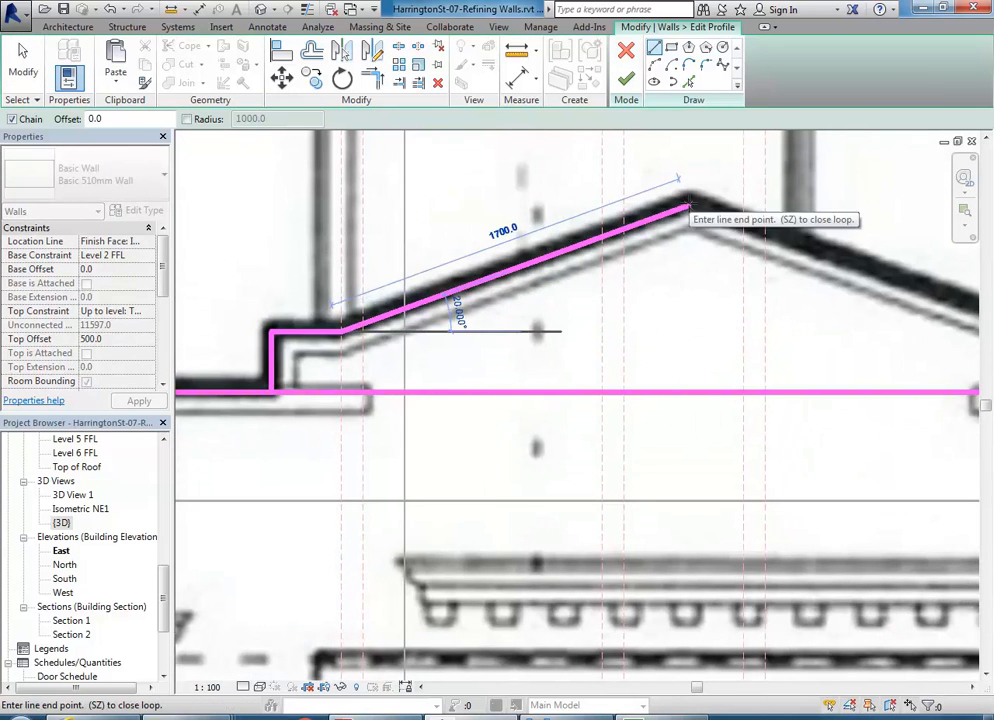
left_click(686, 201)
right_click(641, 177)
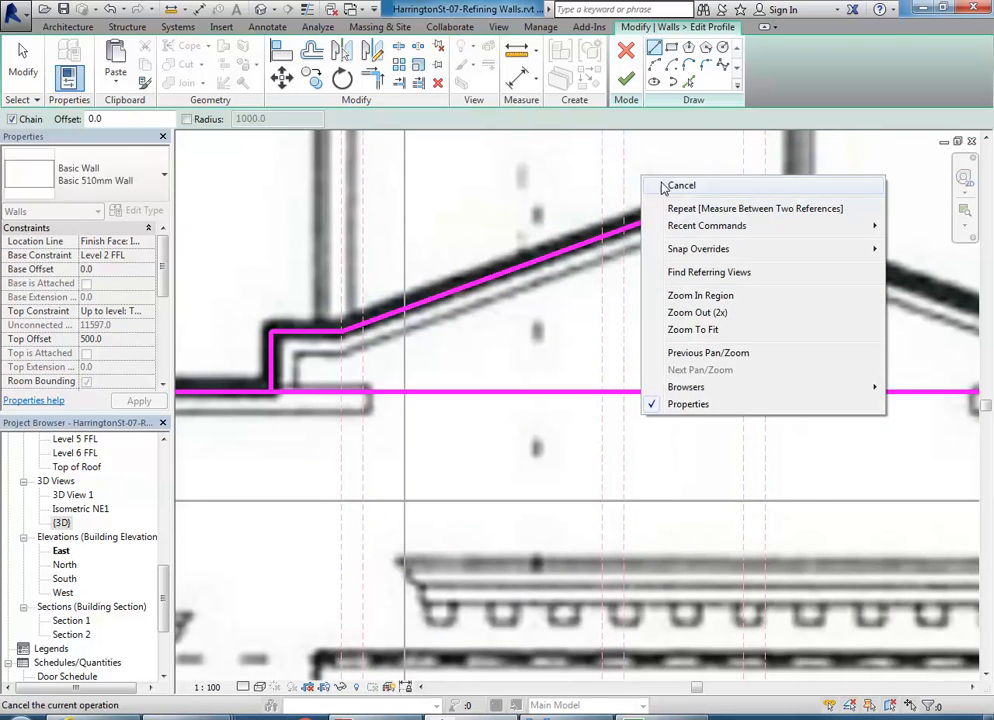
left_click(659, 180)
- Select the left step's vertical line, its top line and the sloped pediment line
scroll(623, 186, "down", 2)
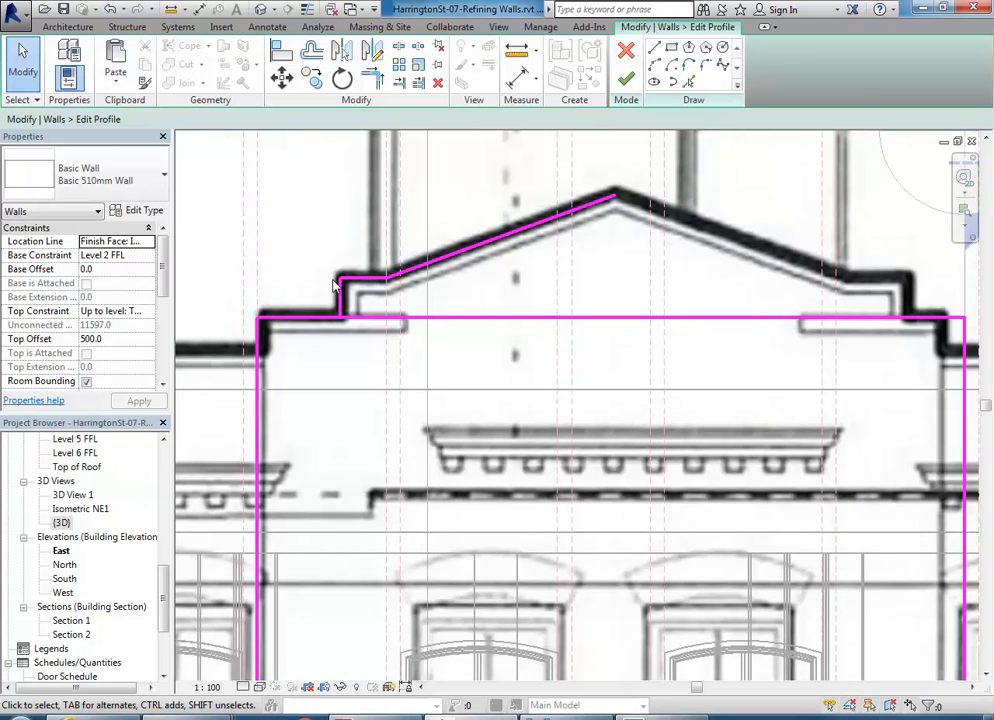
scroll(350, 281, "up", 3)
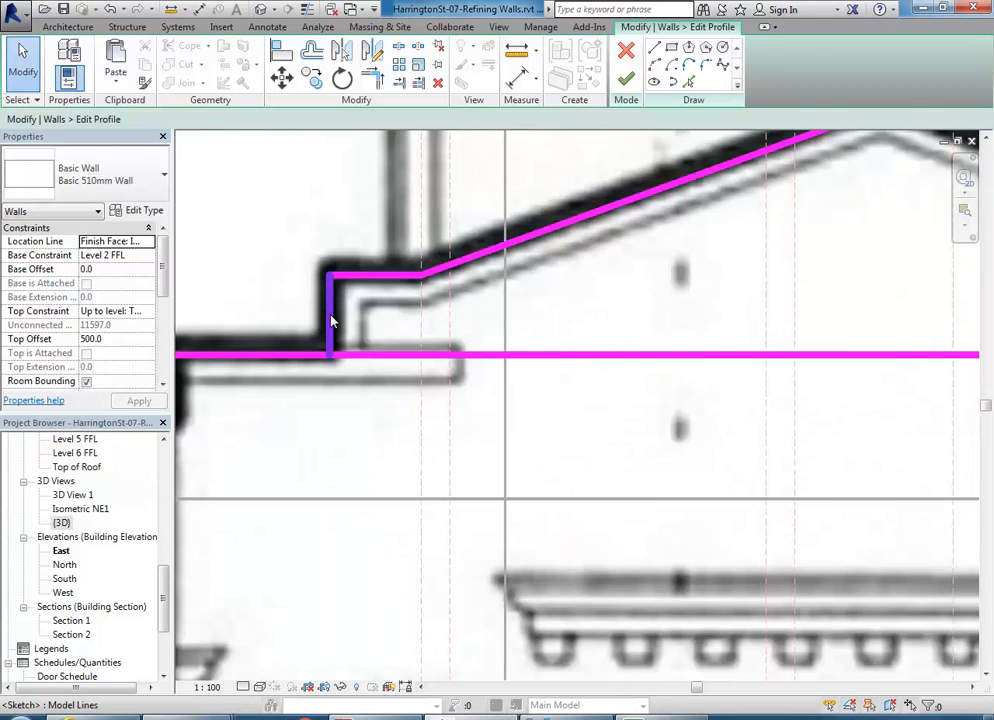
left_click(332, 321)
left_click(375, 275, "ctrl")
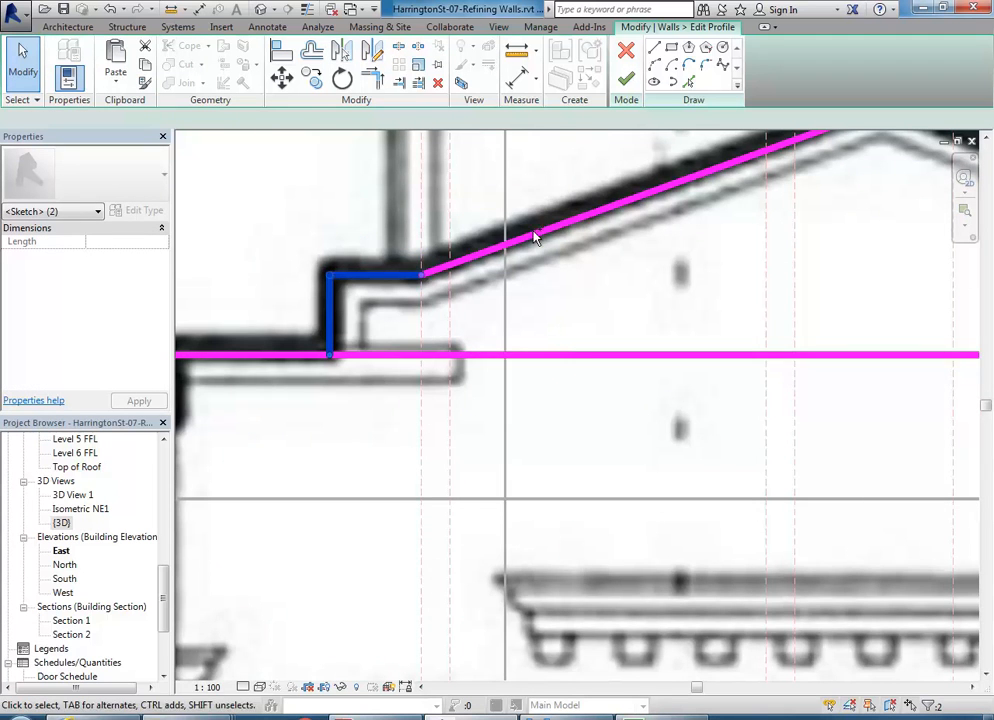
left_click(568, 232, "ctrl")
scroll(533, 315, "down", 5)
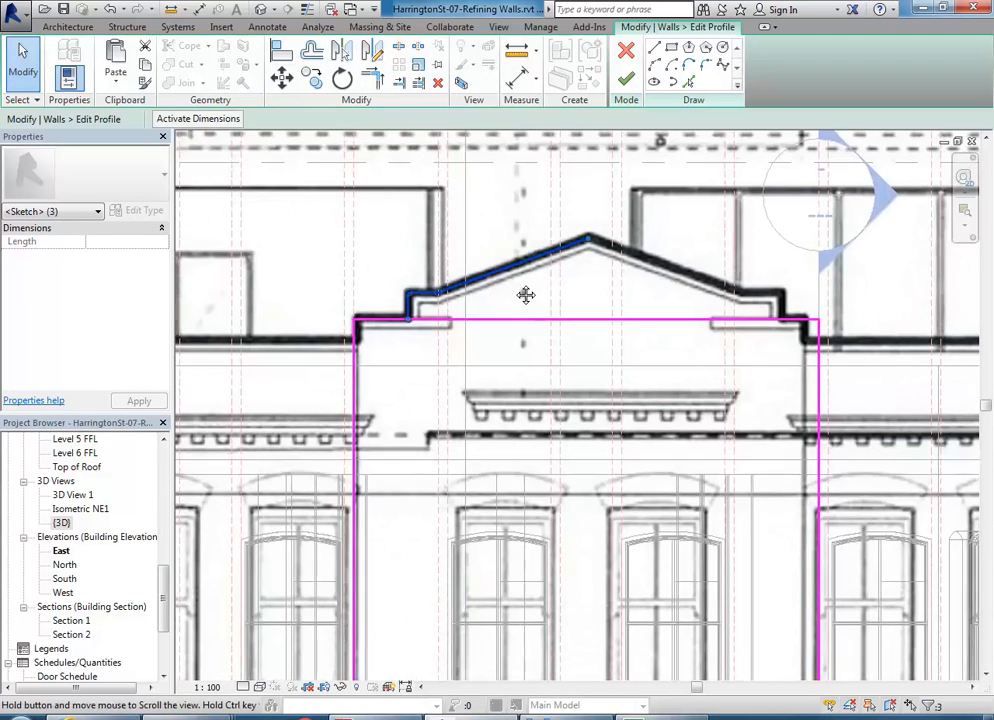
scroll(515, 290, "up", 1)
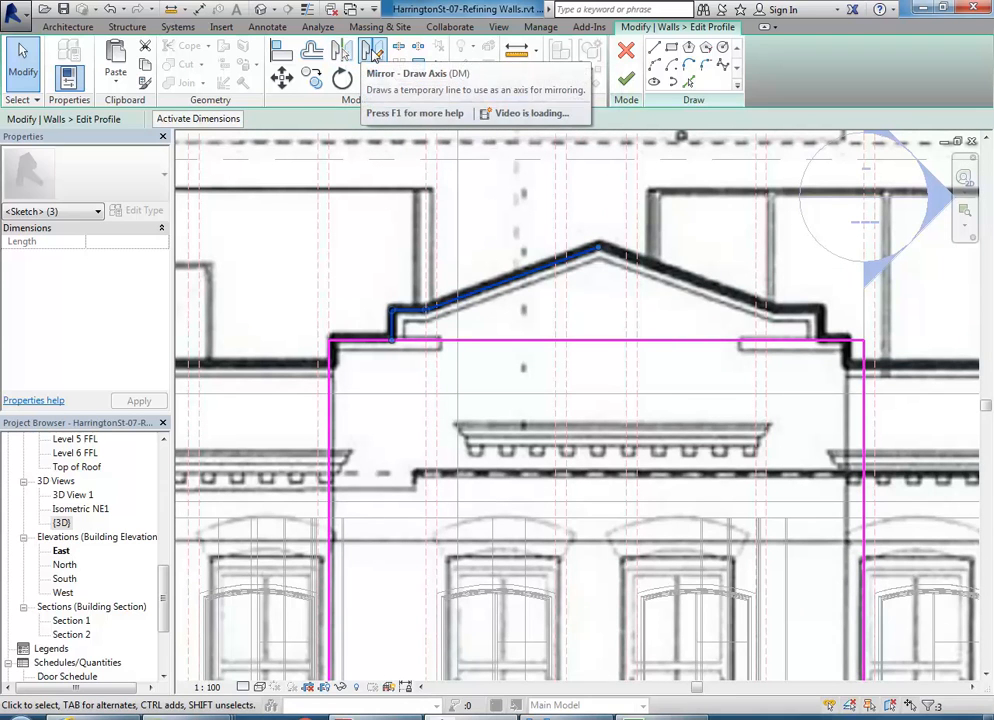
- Mirror-copy the left half about a vertical axis at the top edge's midpoint, then corner-trim the right step
left_click(372, 52)
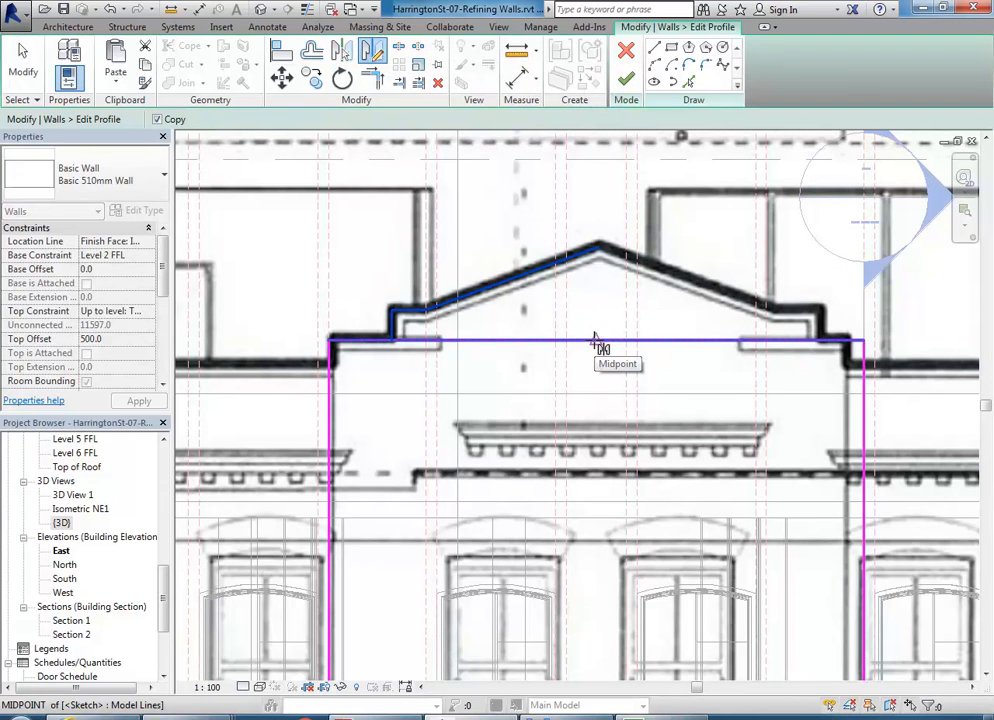
left_click(594, 340)
left_click(595, 282)
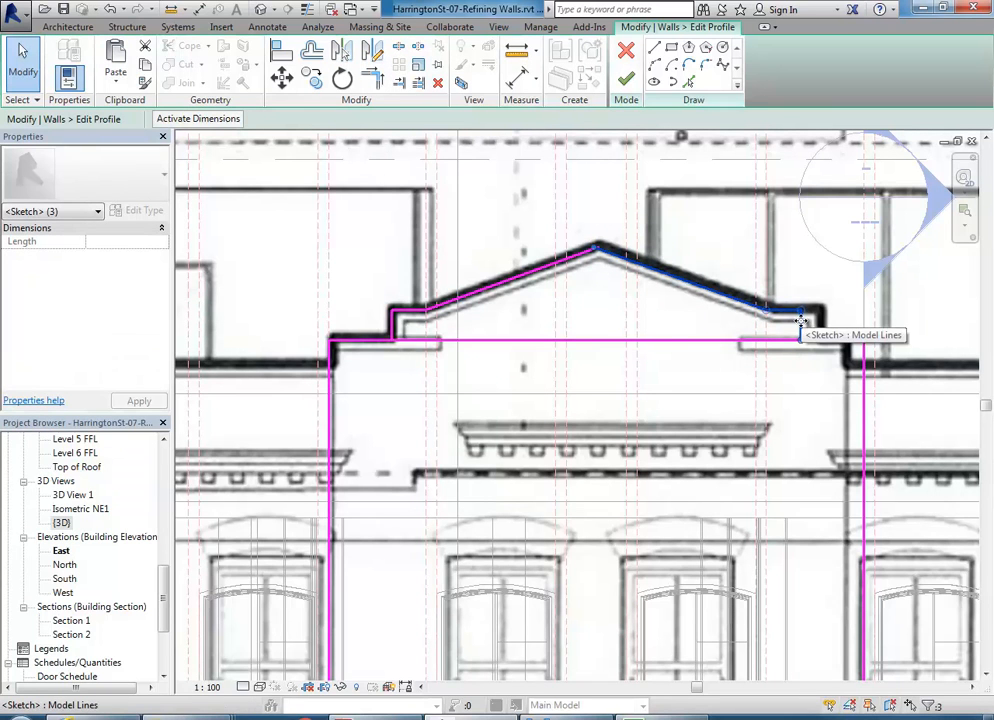
left_click(800, 320)
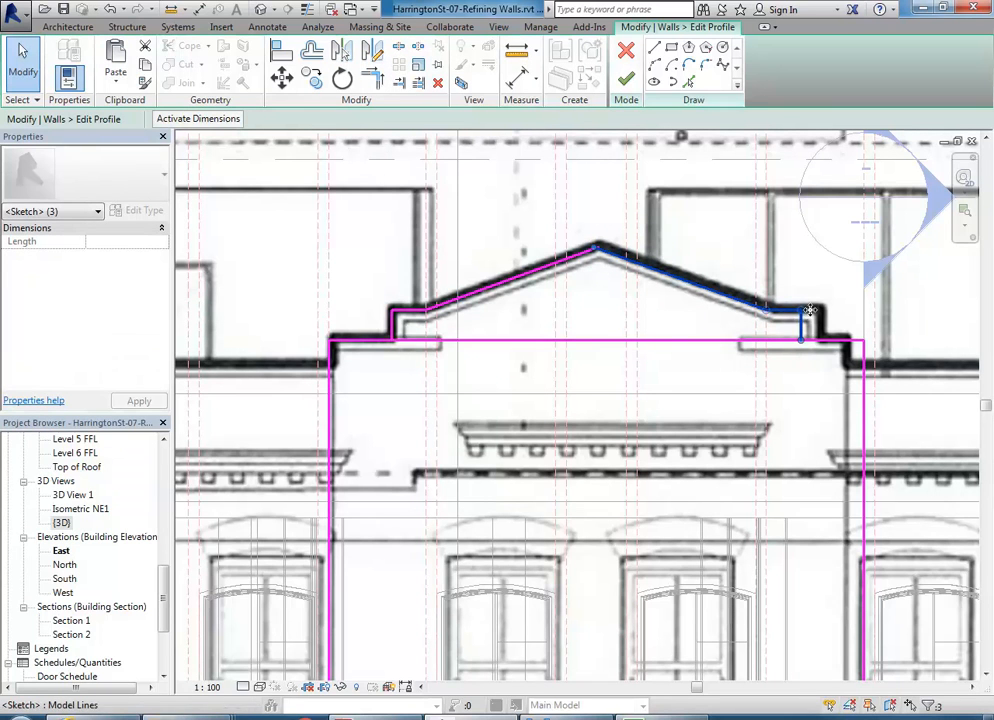
left_click(384, 82)
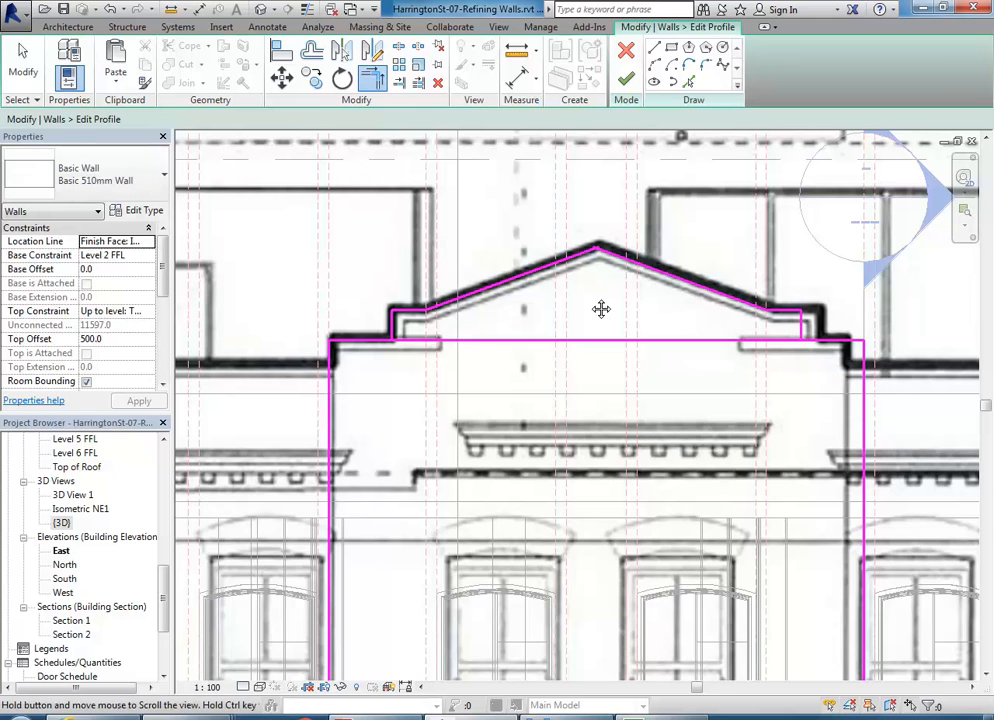
scroll(590, 304, "up", 1)
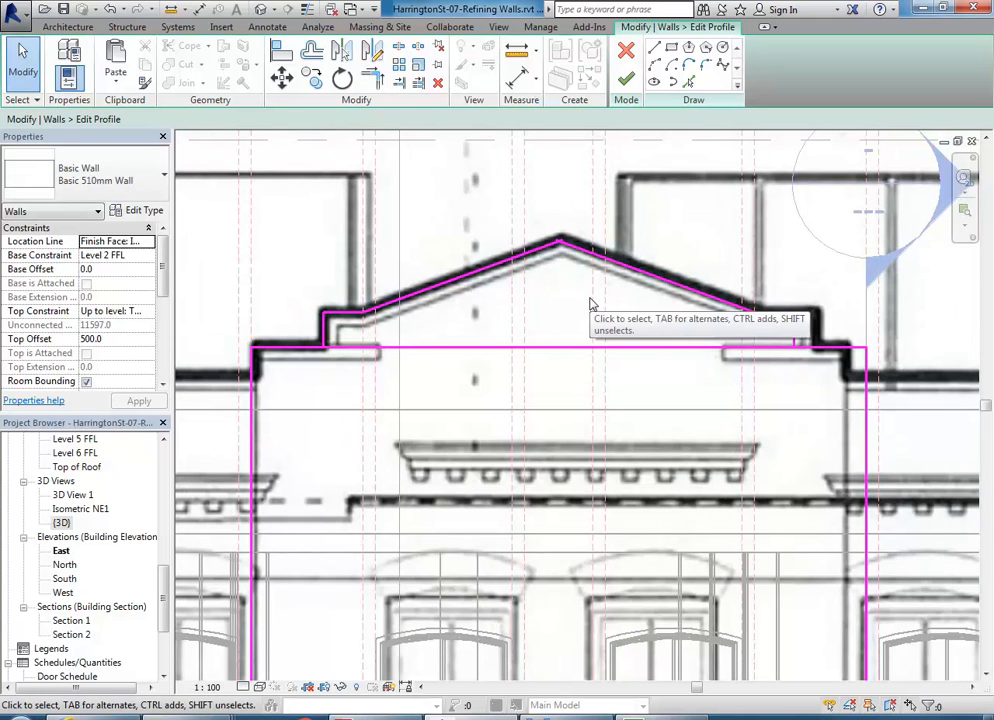
key("t")
key("r")
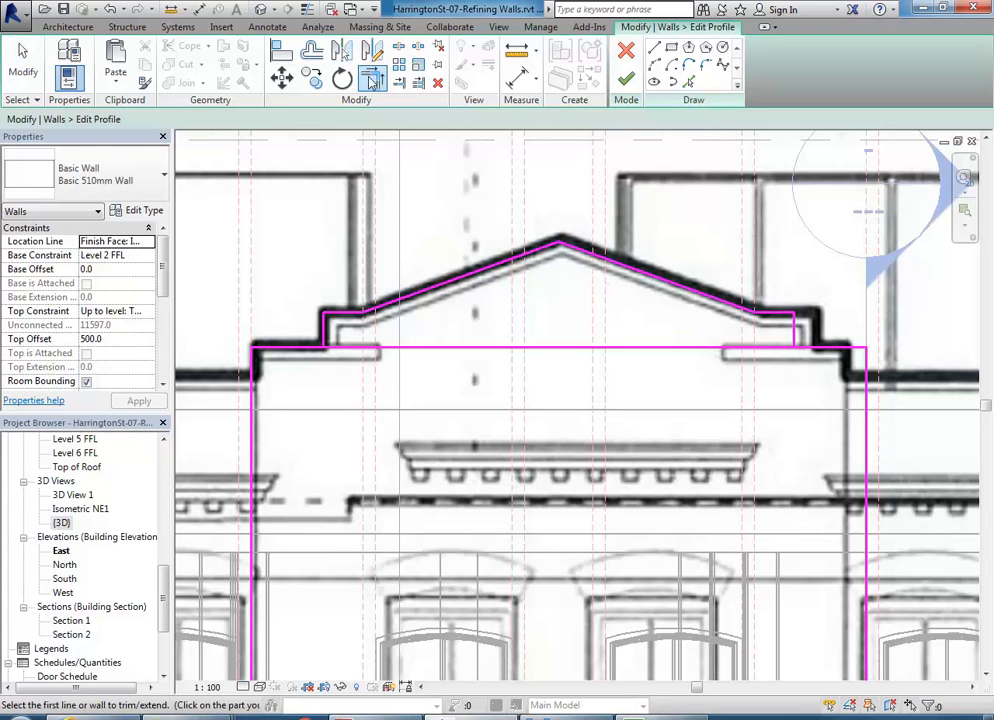
right_click(456, 262)
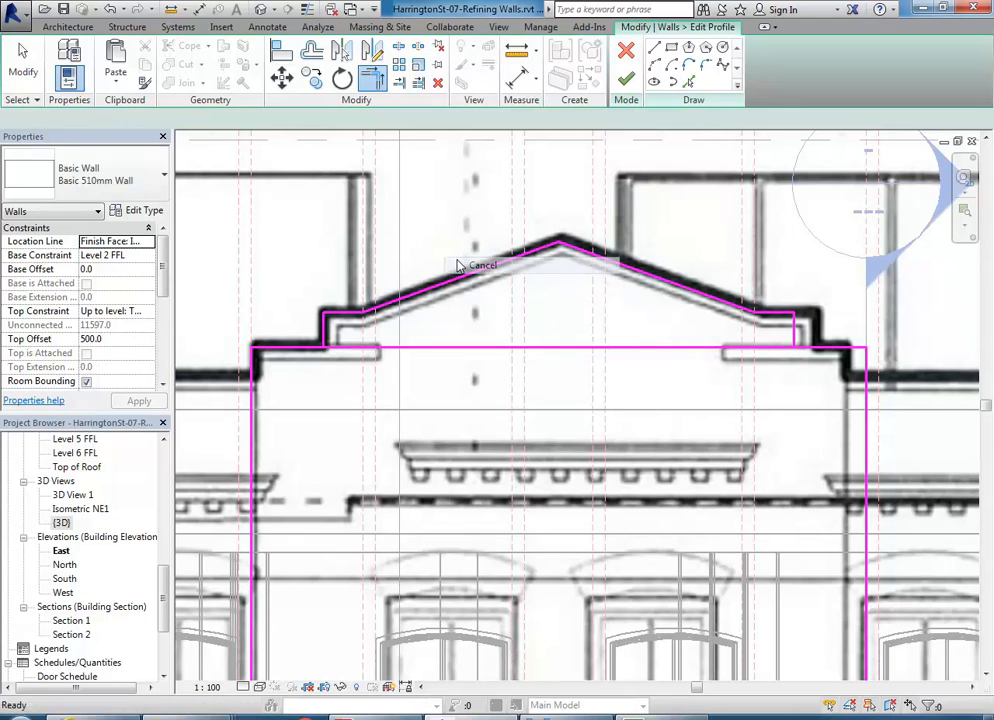
left_click(499, 269)
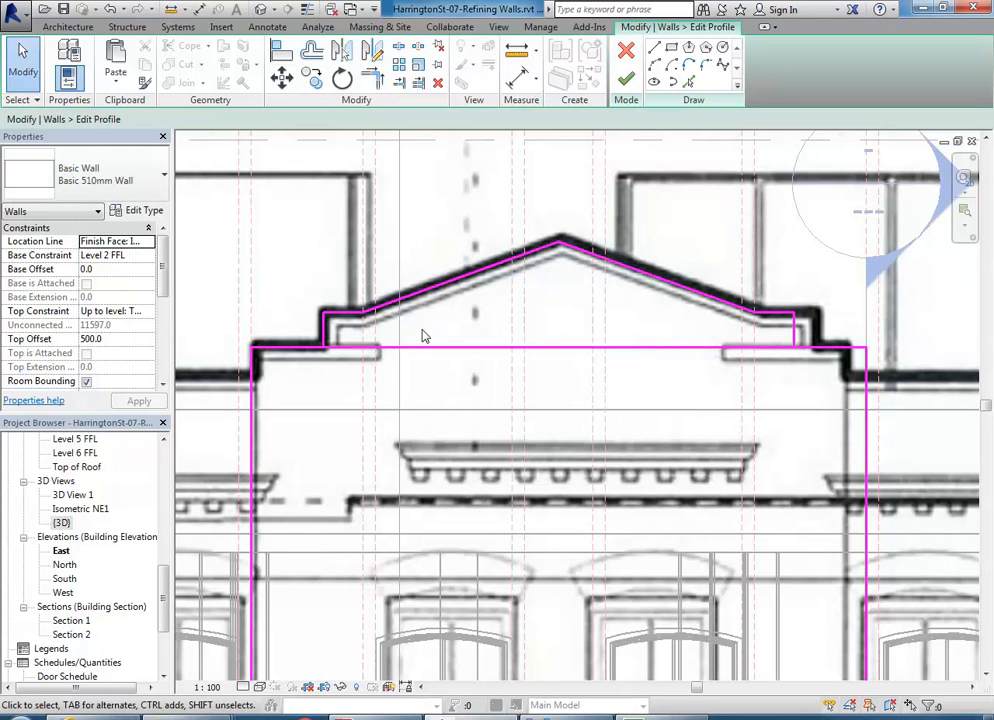
- Select and check the profile's top line and its left and right vertical edges
left_click(432, 348)
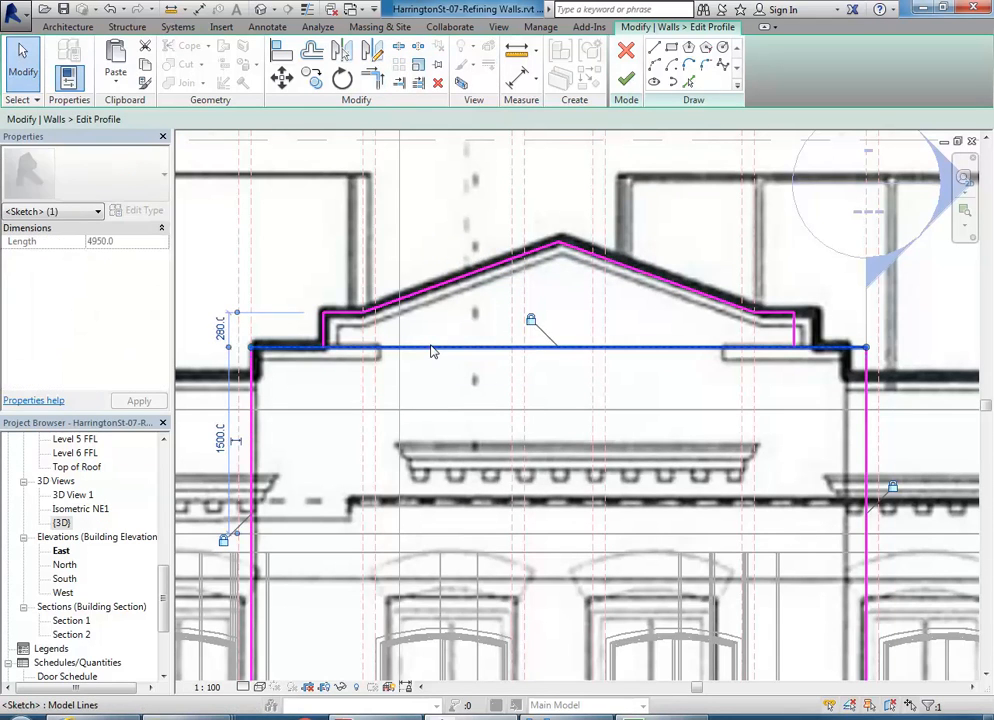
left_click(308, 379)
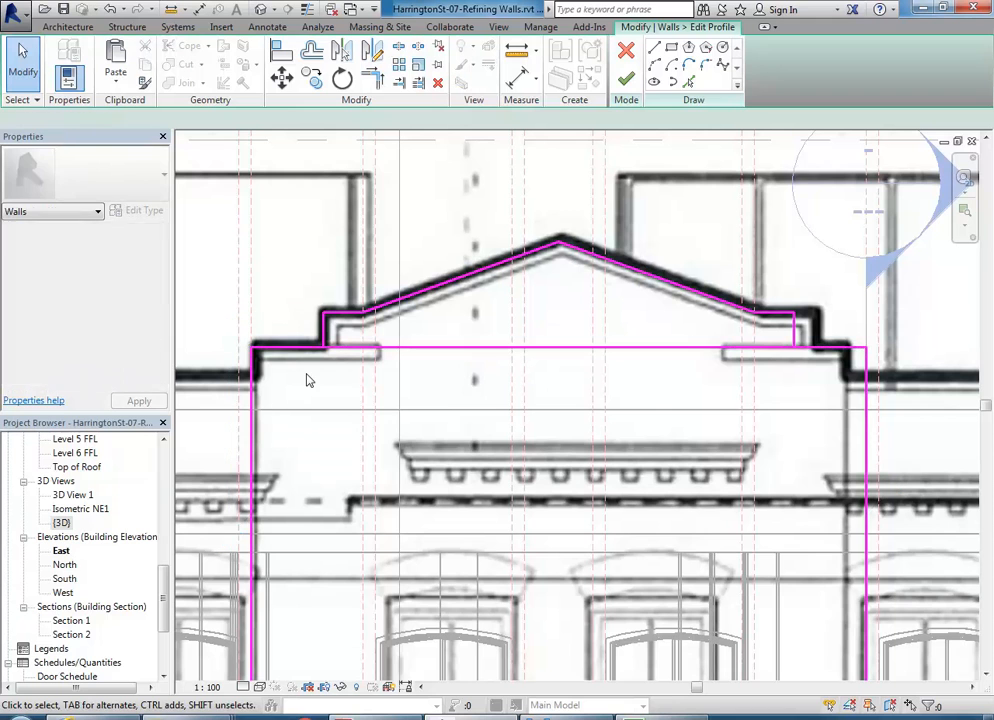
left_click(254, 399)
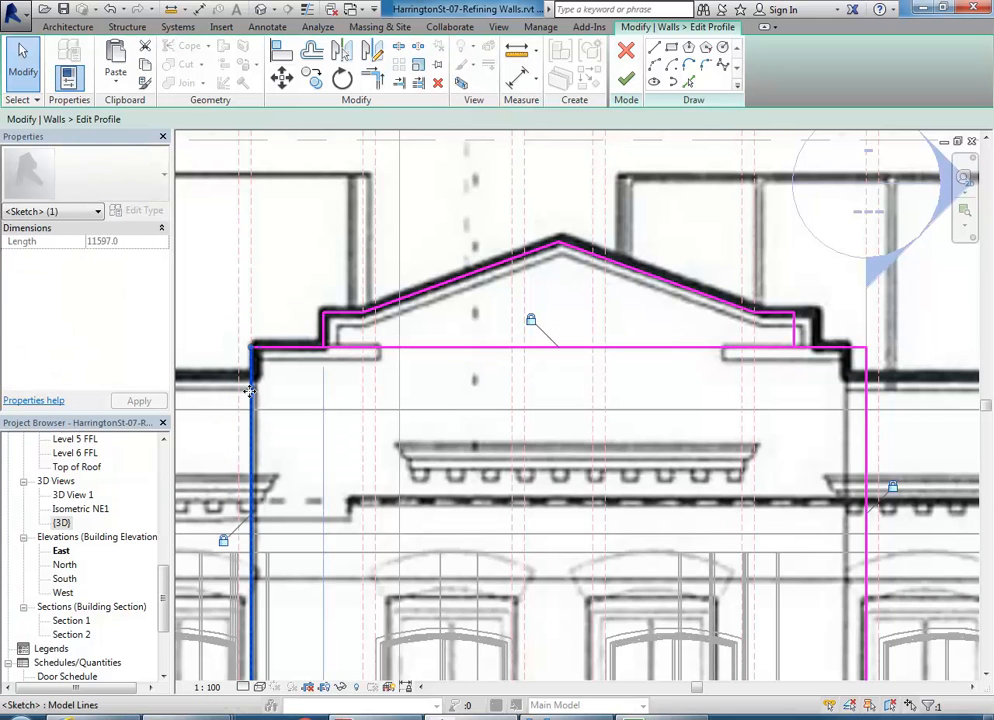
left_click(866, 398)
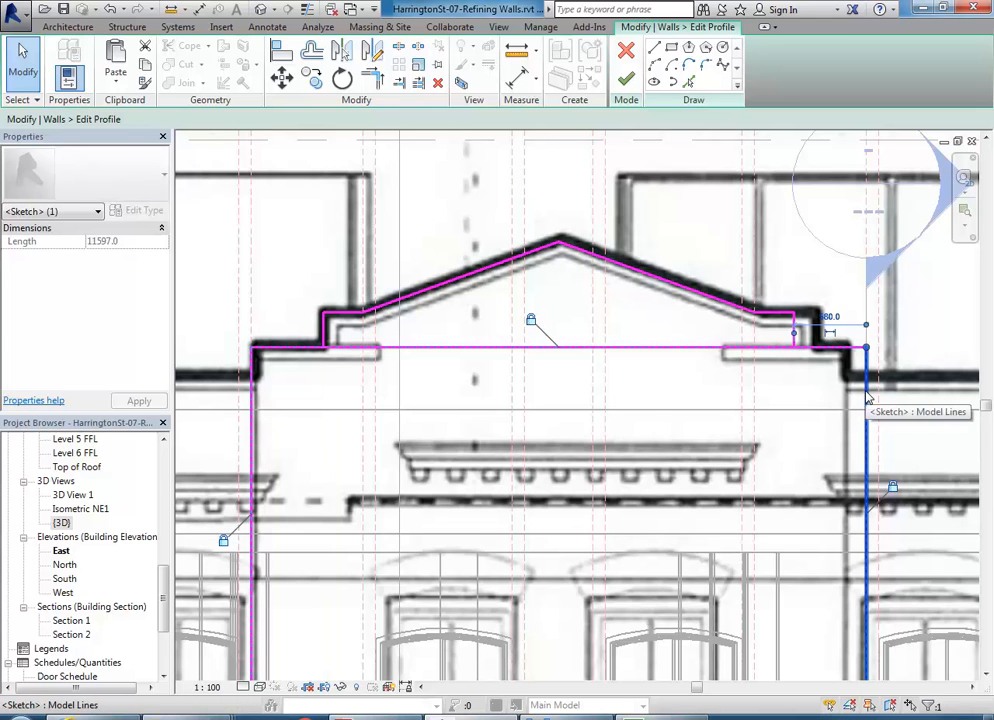
key("Escape")
left_click(550, 348)
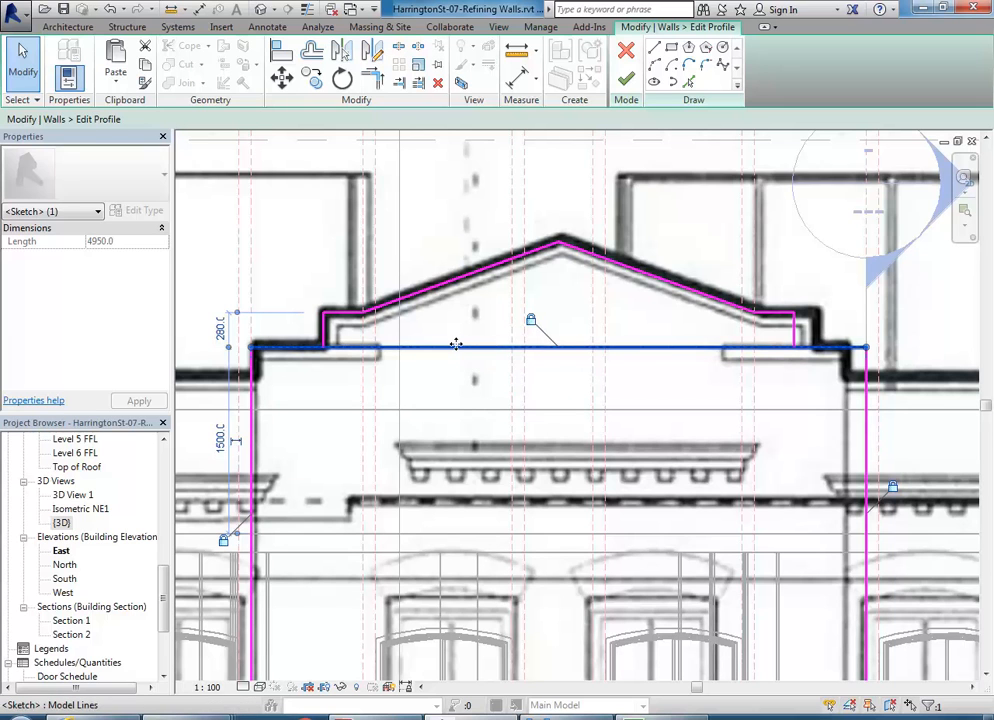
left_click(450, 377)
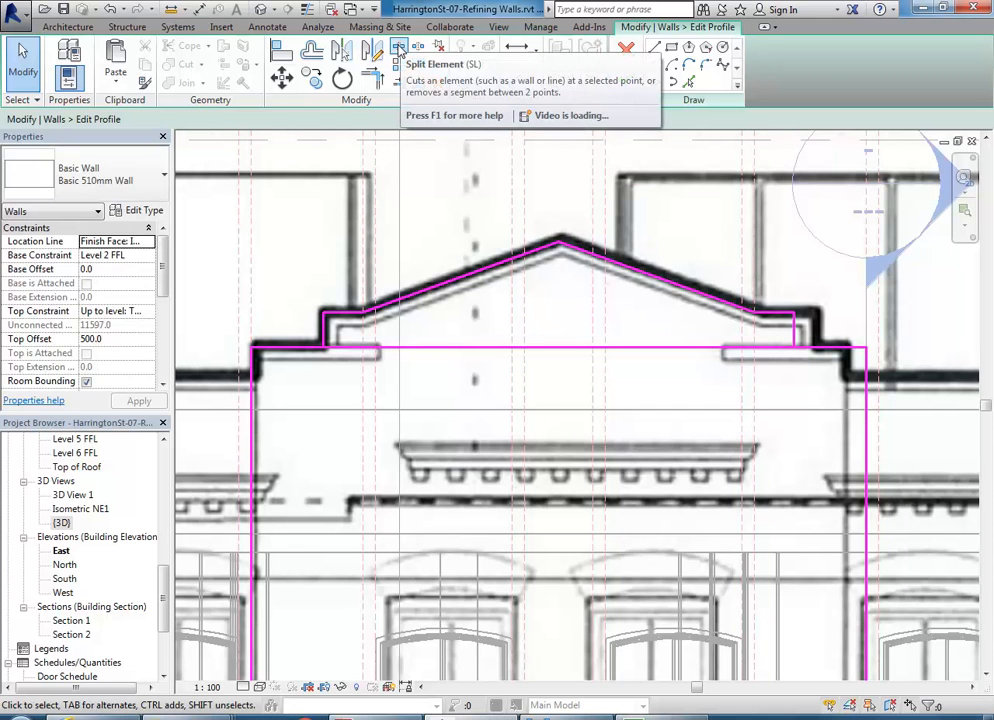
- Split the top sketch line and corner-trim each part to its step's vertical line
left_click(398, 48)
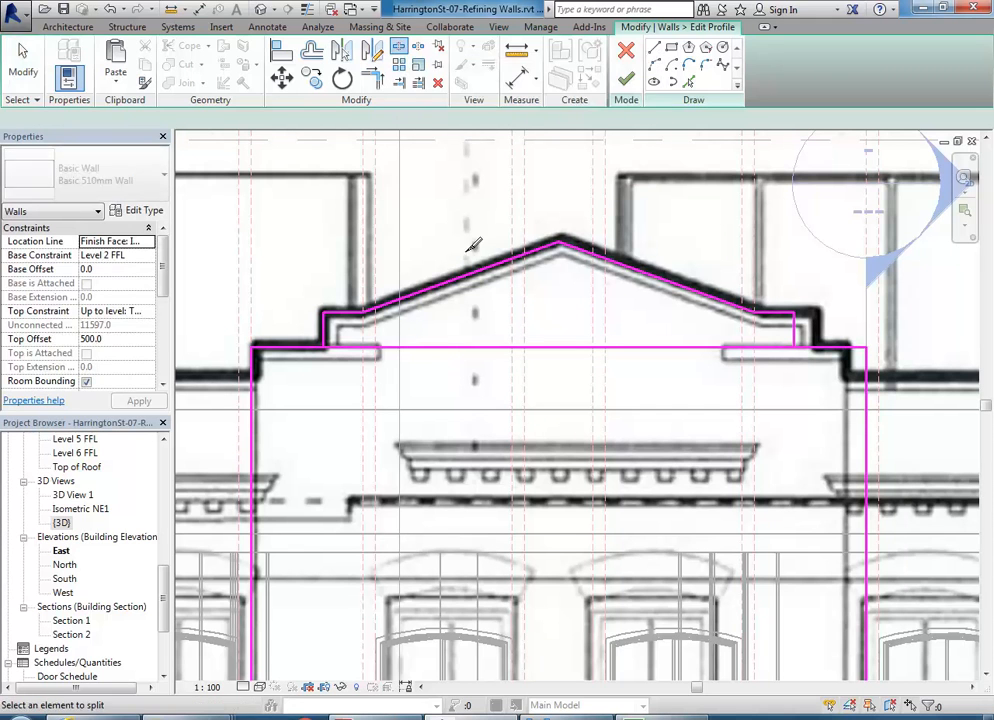
left_click(474, 346)
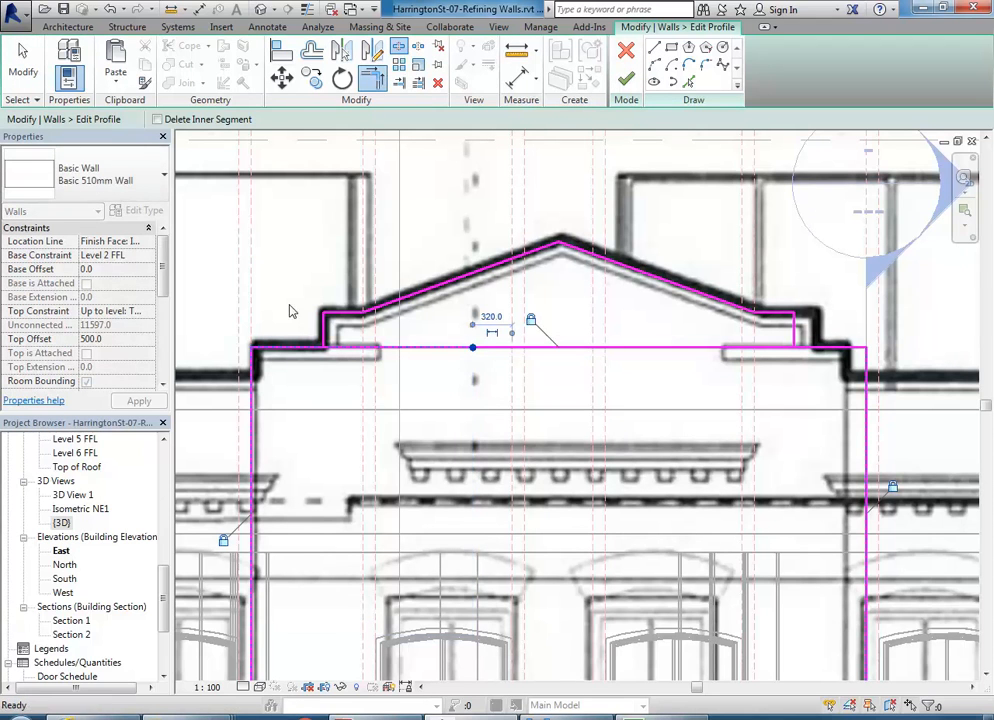
left_click(376, 82)
left_click(315, 347)
left_click(324, 333)
left_click(846, 347)
left_click(797, 335)
right_click(743, 257)
left_click(781, 267)
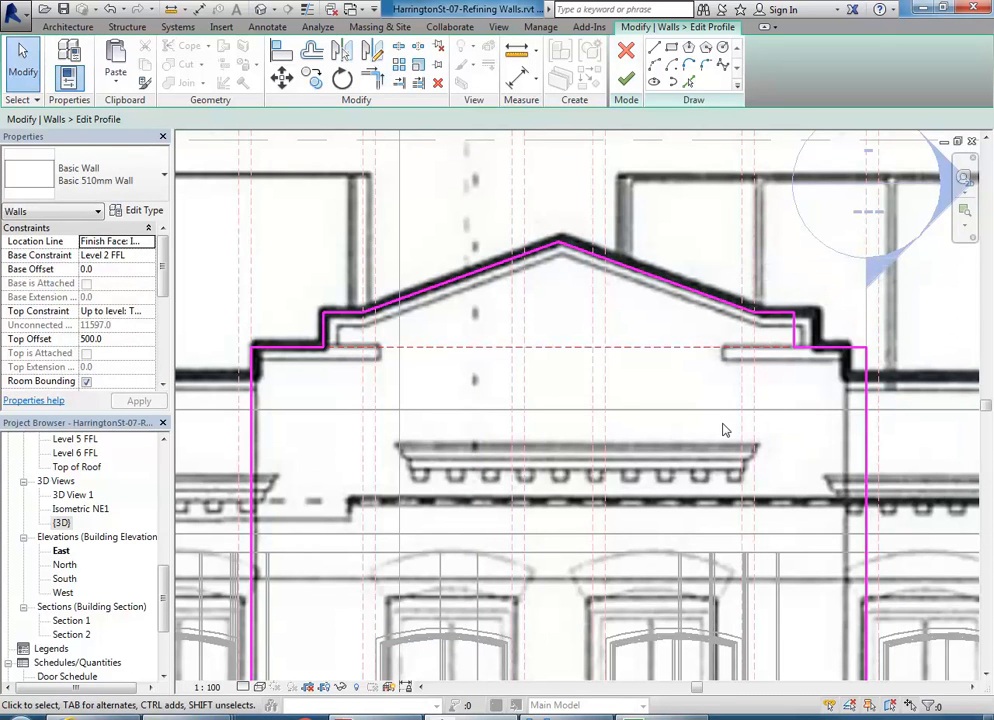
left_click_drag(304, 203, 808, 377)
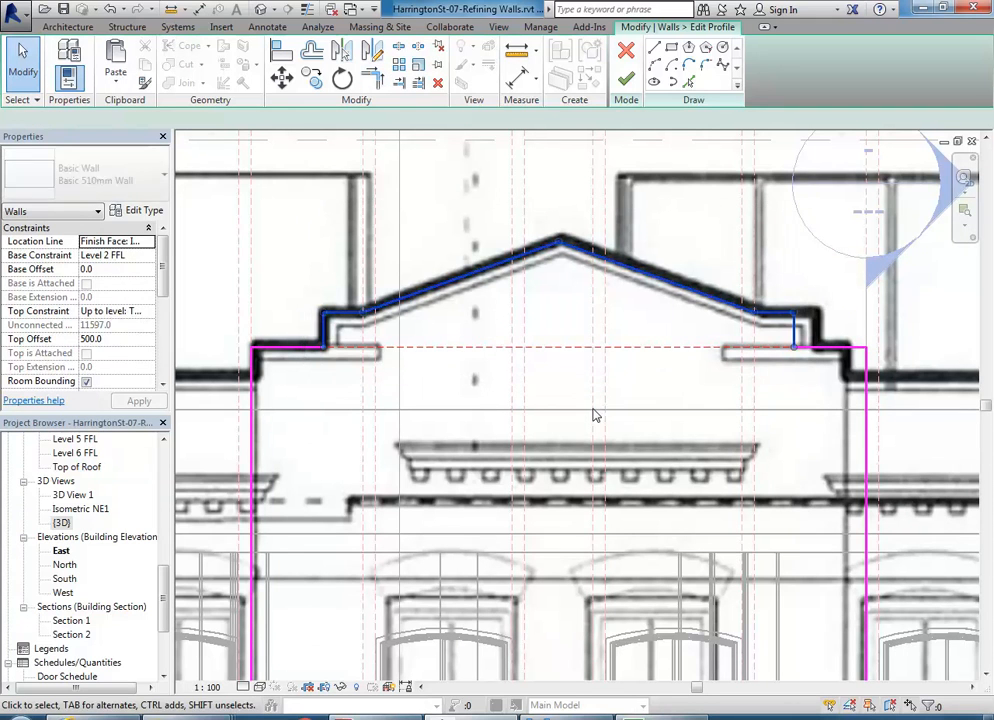
- View the gable in the default {3D} view and finish the wall profile edit
double_click(60, 523)
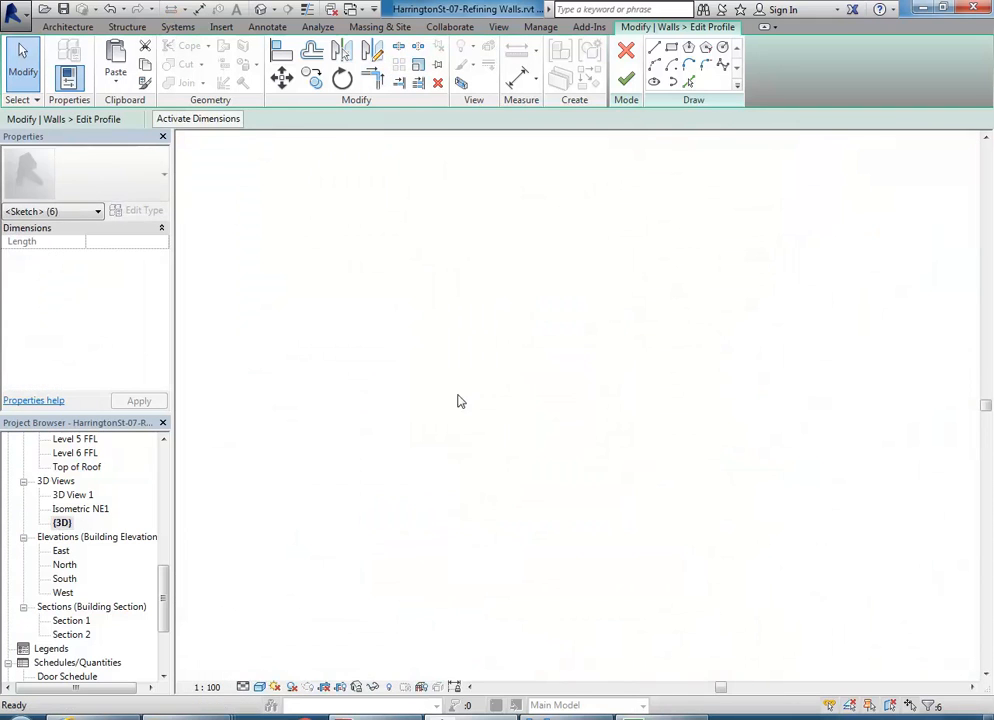
mouse_move(473, 389)
middle_mouse_down("shift")
mouse_move(555, 344)
mouse_move(539, 277)
middle_mouse_up("shift")
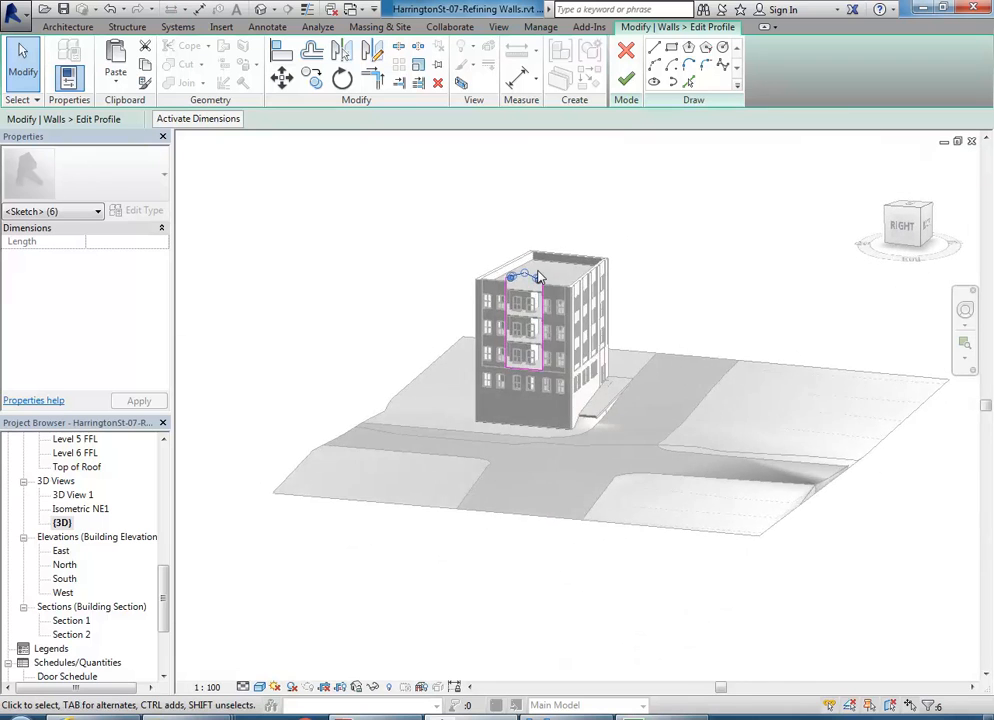
scroll(534, 264, "up", 5)
left_click(535, 292)
scroll(576, 274, "up", 2)
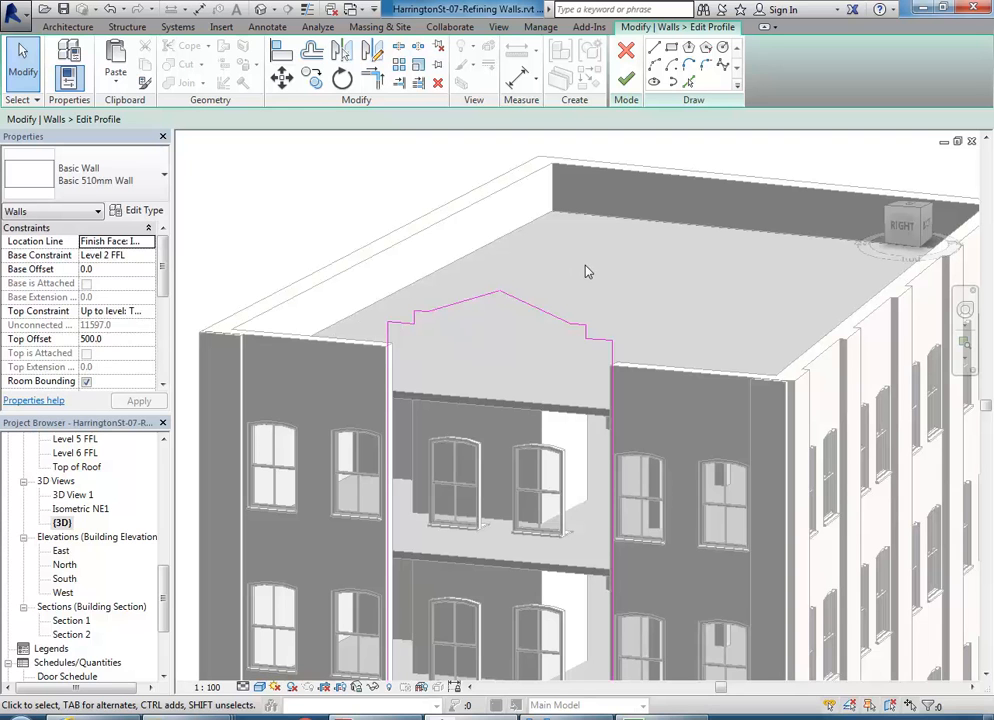
left_click(626, 80)
key("Escape")
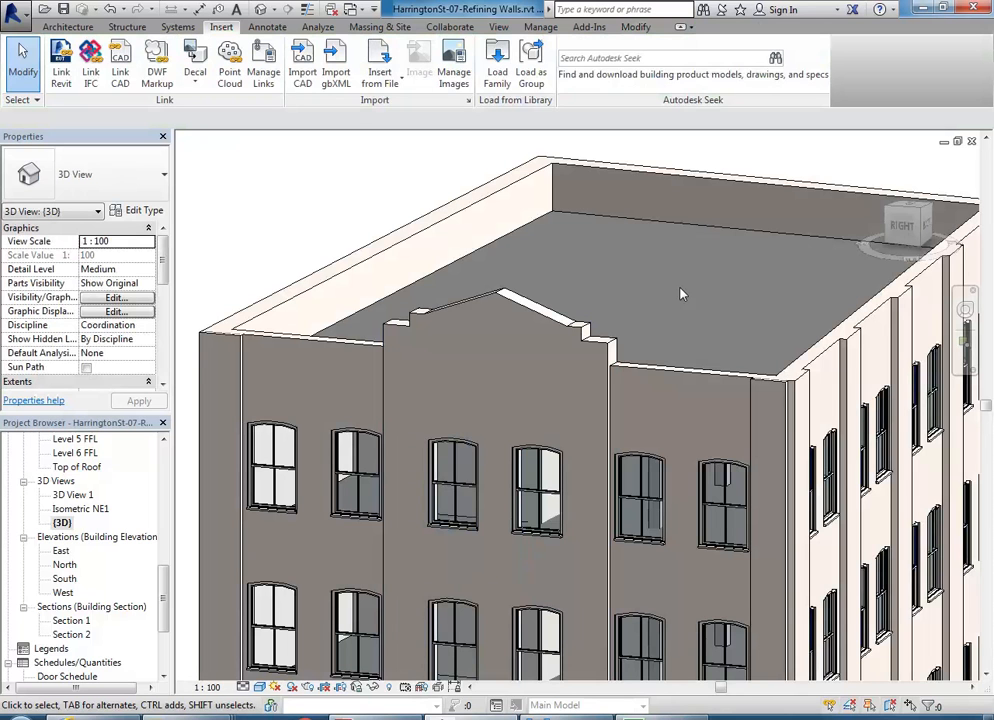
scroll(680, 288, "down", 4)
middle_click_drag(680, 288, 626, 187)
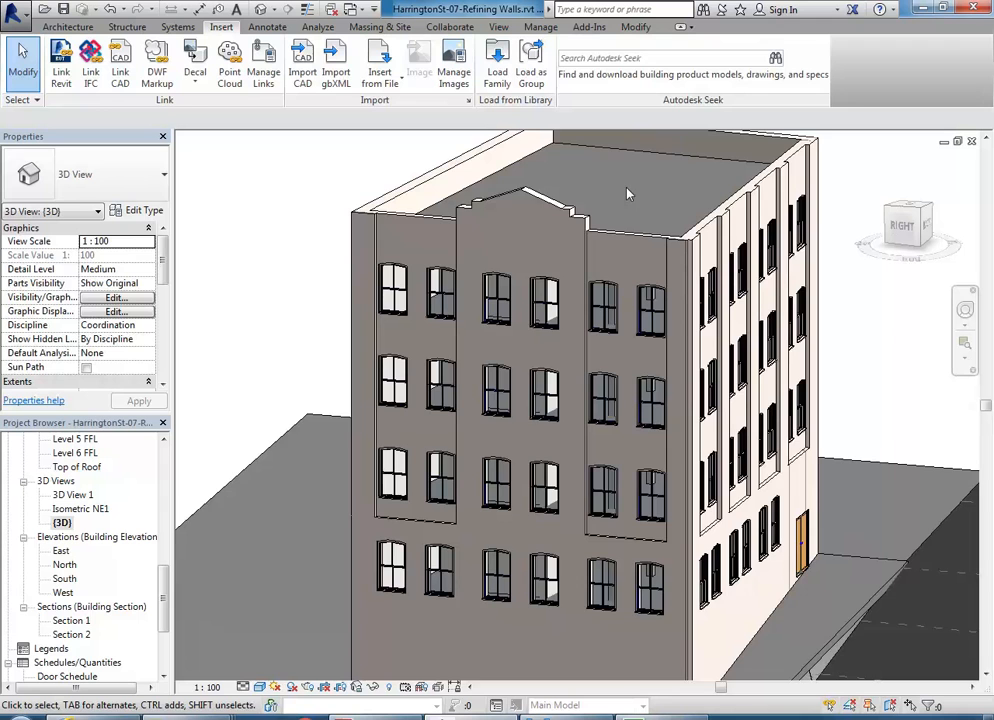
scroll(620, 192, "down", 2)
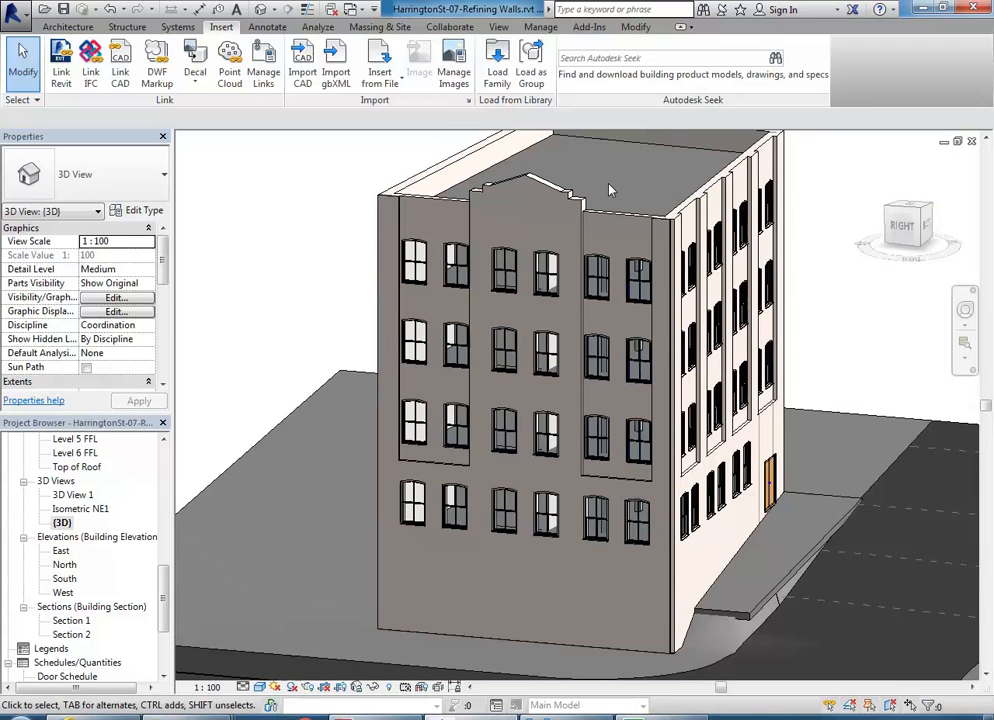
scroll(526, 211, "up", 5)
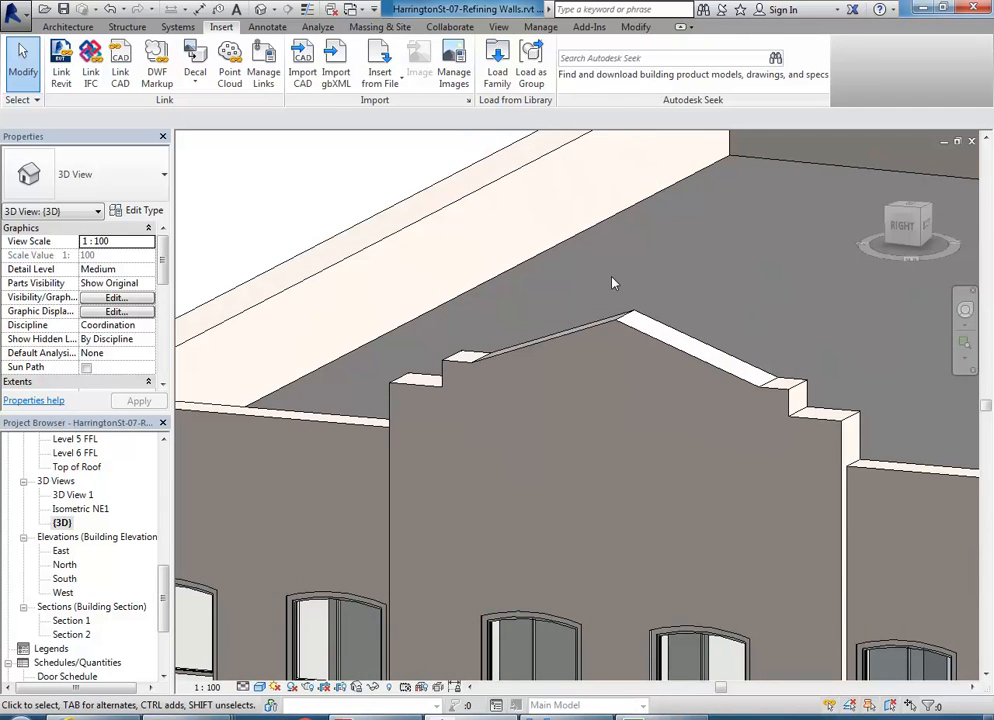
scroll(613, 283, "down", 3)
middle_click_drag(613, 283, 597, 245)
middle_click_drag(602, 468, 552, 319)
middle_click_drag(520, 447, 497, 331)
middle_click_drag(500, 471, 508, 378)
scroll(513, 463, "up", 2)
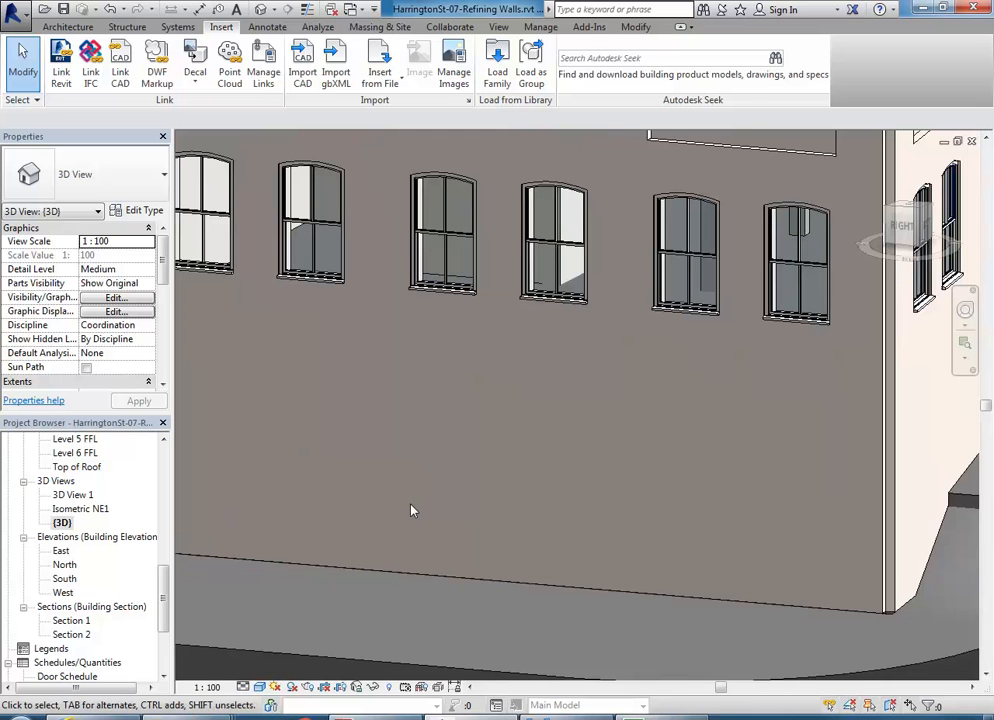
left_click_drag(163, 594, 158, 478)
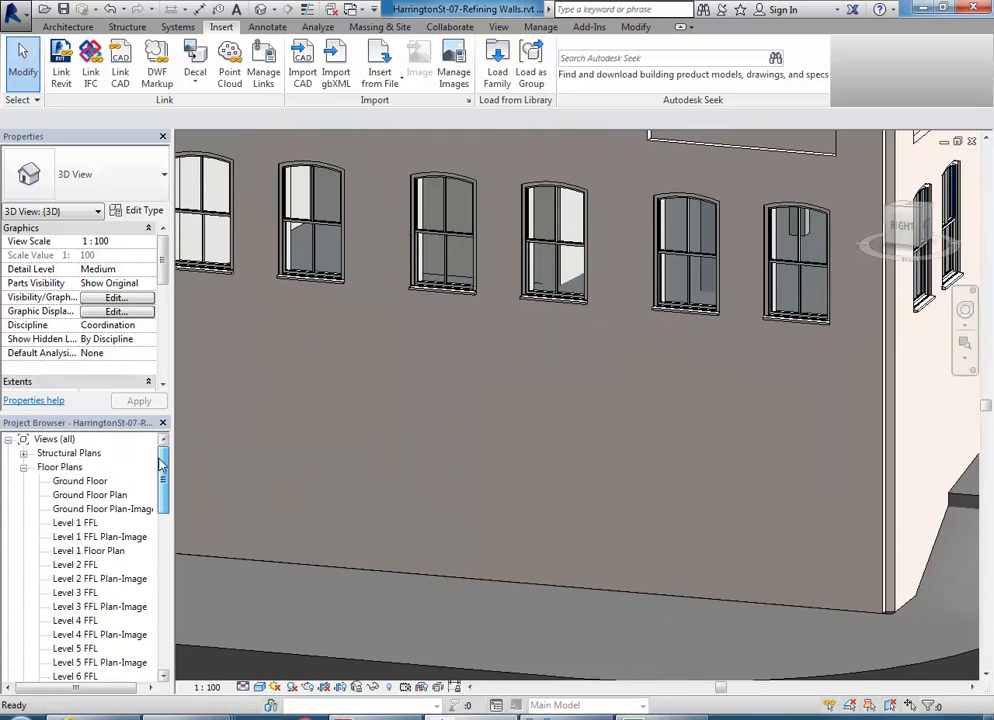
- Open Ground Floor Plan, then the Ground Floor Plan-Image view, zoomed in around grid 2
double_click(82, 494)
middle_click_drag(506, 480, 466, 444)
scroll(466, 444, "up", 3)
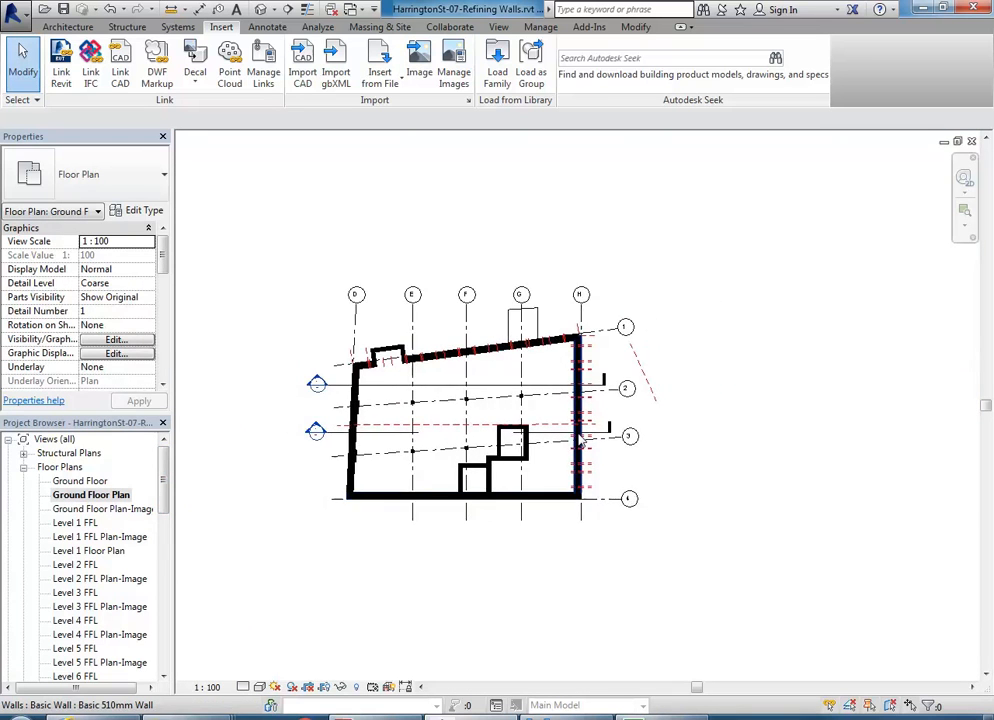
double_click(97, 510)
scroll(555, 431, "up", 8)
middle_click_drag(532, 467, 507, 359)
scroll(462, 410, "down", 2)
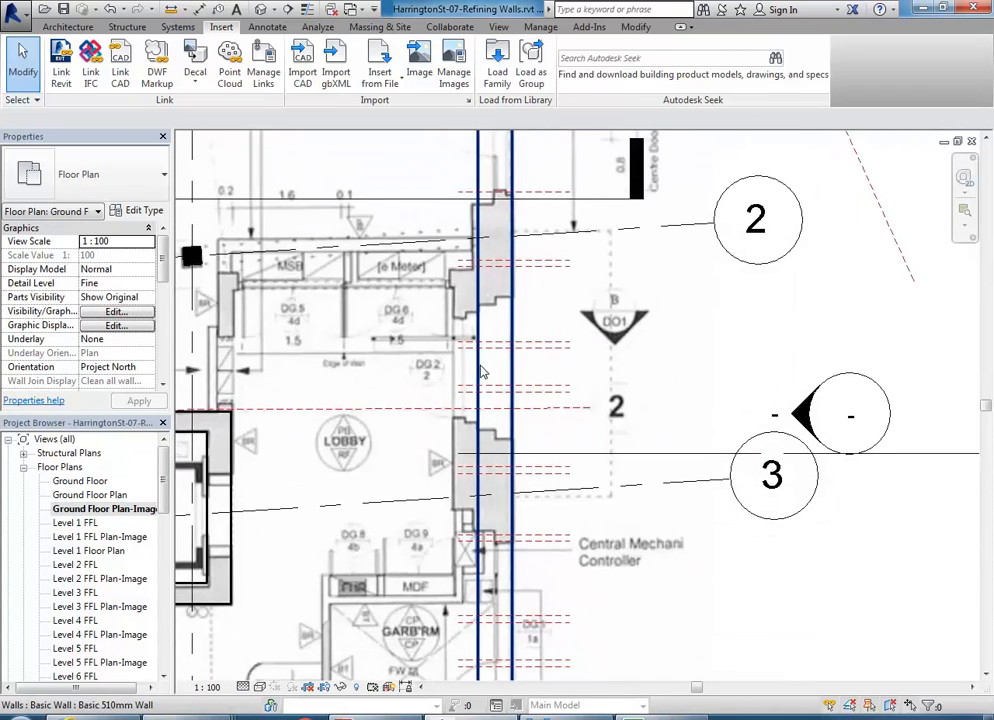
scroll(480, 372, "down", 2)
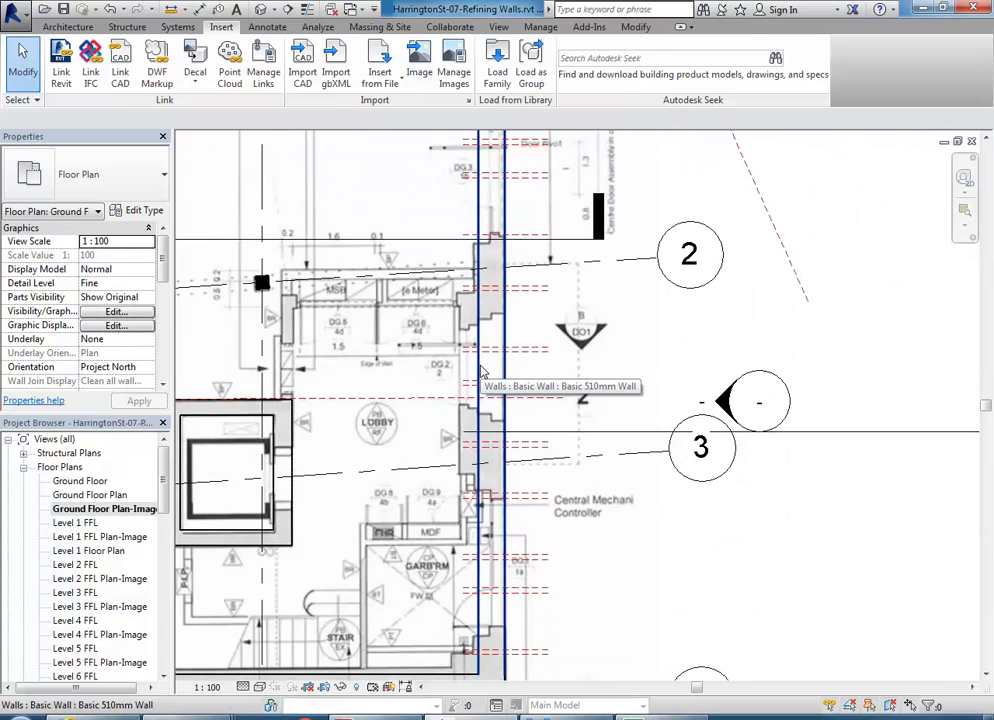
- Select the Basic 510mm facade wall and bring its whole run into view
left_click(480, 372)
scroll(480, 372, "down", 3)
middle_click_drag(461, 345, 502, 401)
scroll(496, 343, "up", 2)
scroll(497, 343, "down", 3)
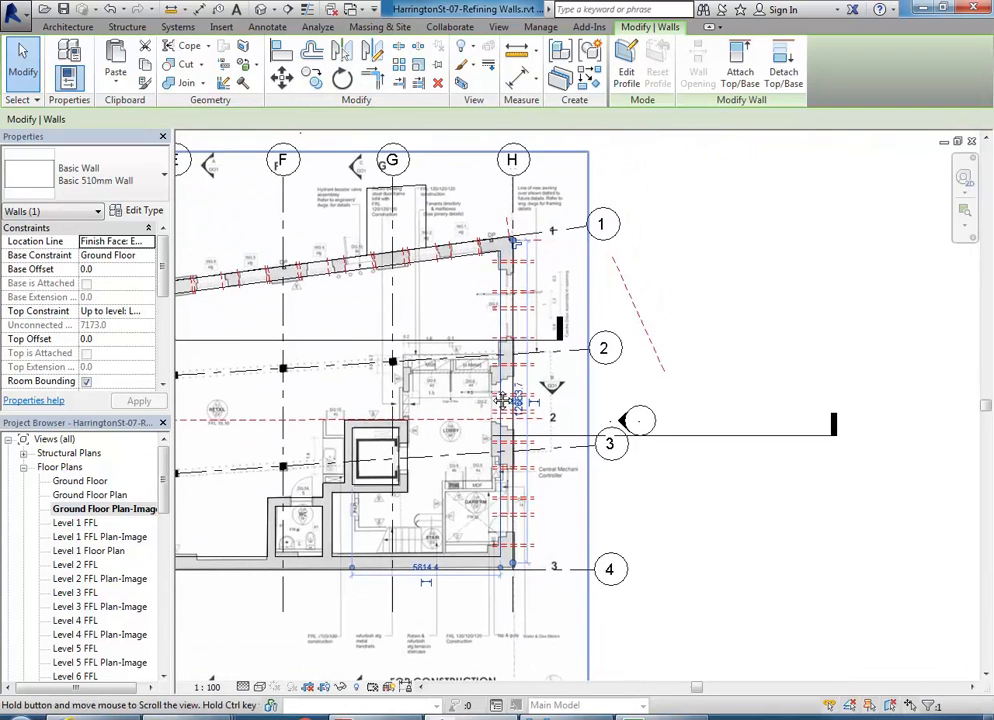
scroll(502, 400, "up", 4)
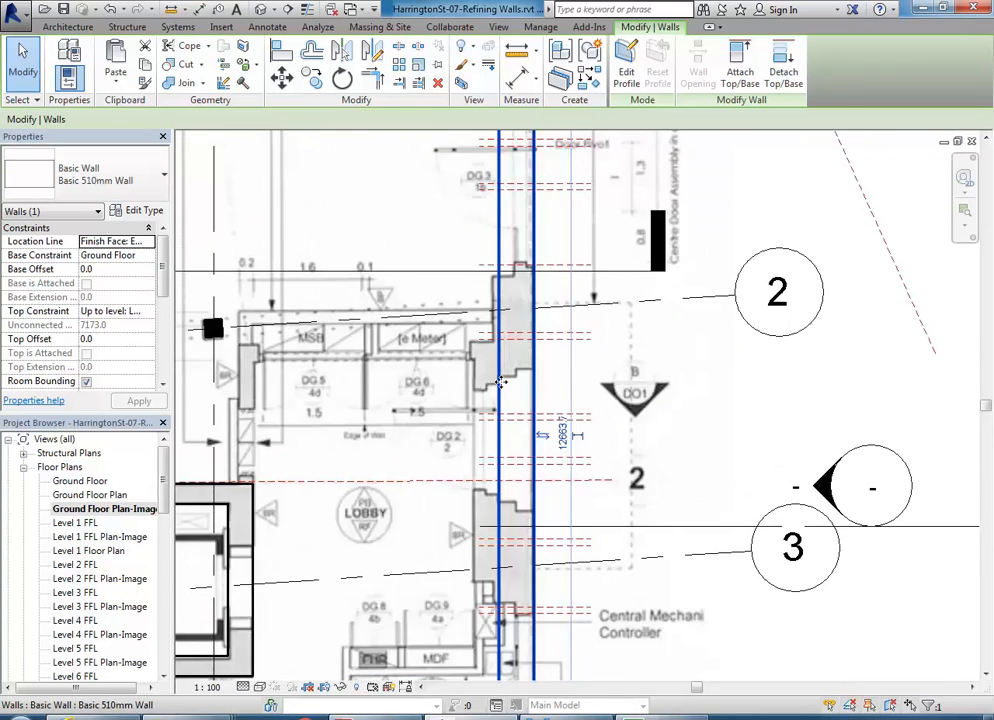
scroll(501, 382, "up", 2)
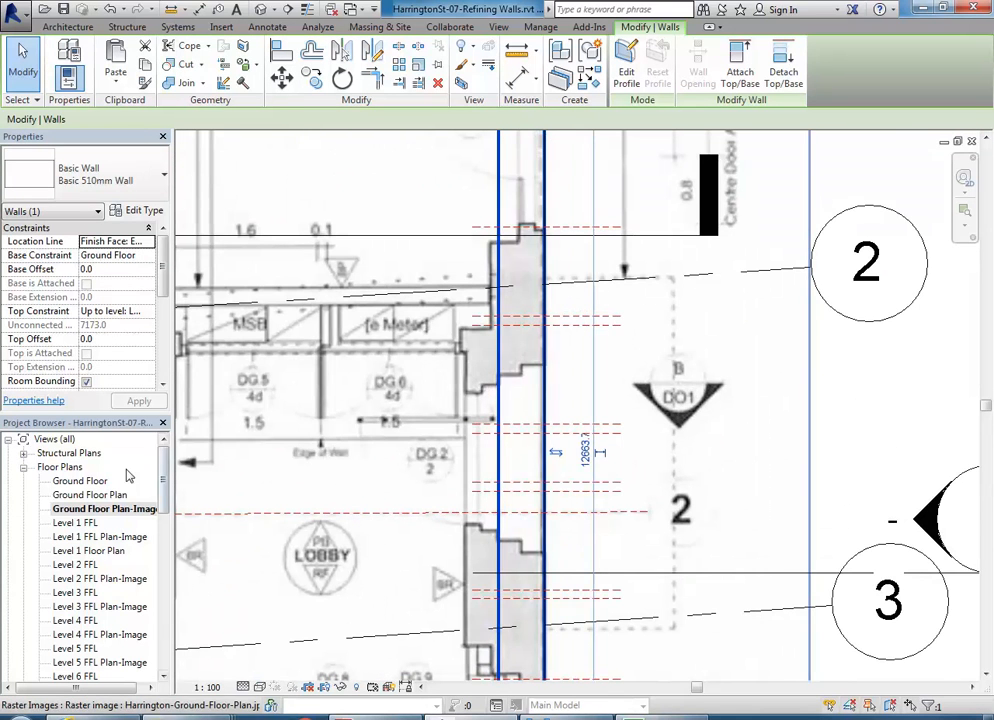
left_click_drag(163, 471, 165, 567)
- Show the {3D} view from a higher viewpoint and check the projecting central facade wall
double_click(61, 606)
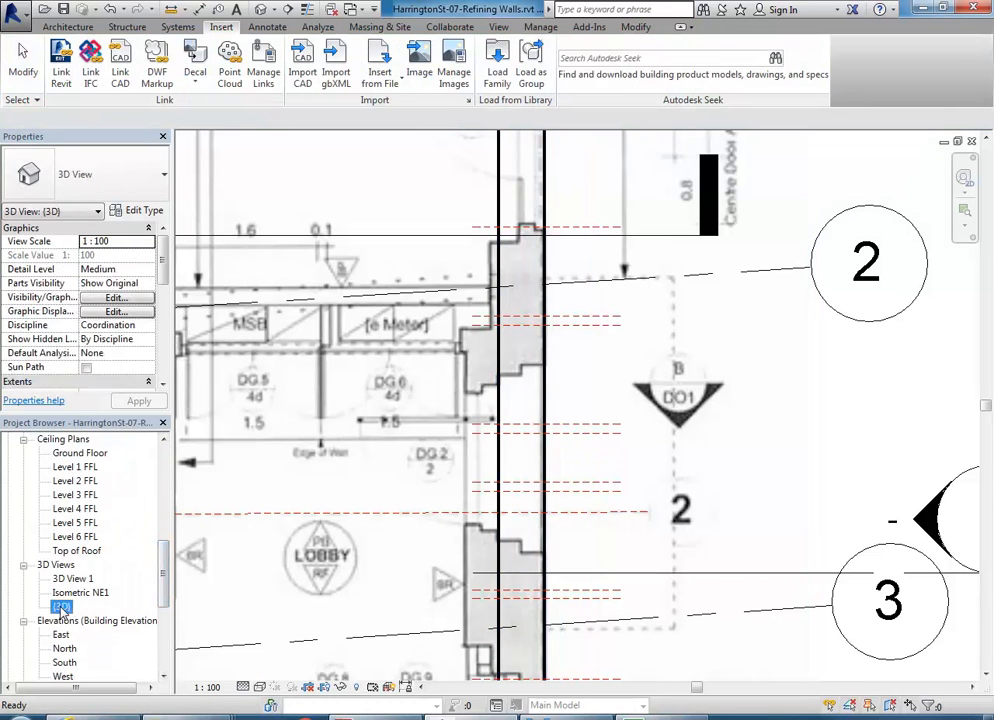
scroll(374, 496, "down", 6)
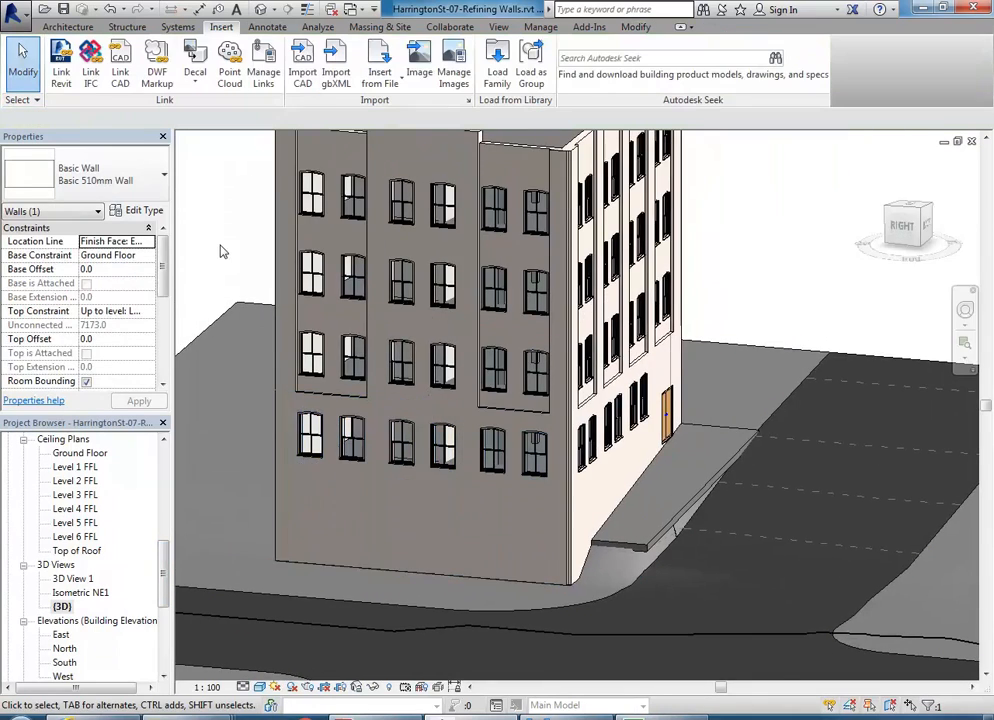
middle_click_drag(368, 268, 358, 430, "shift")
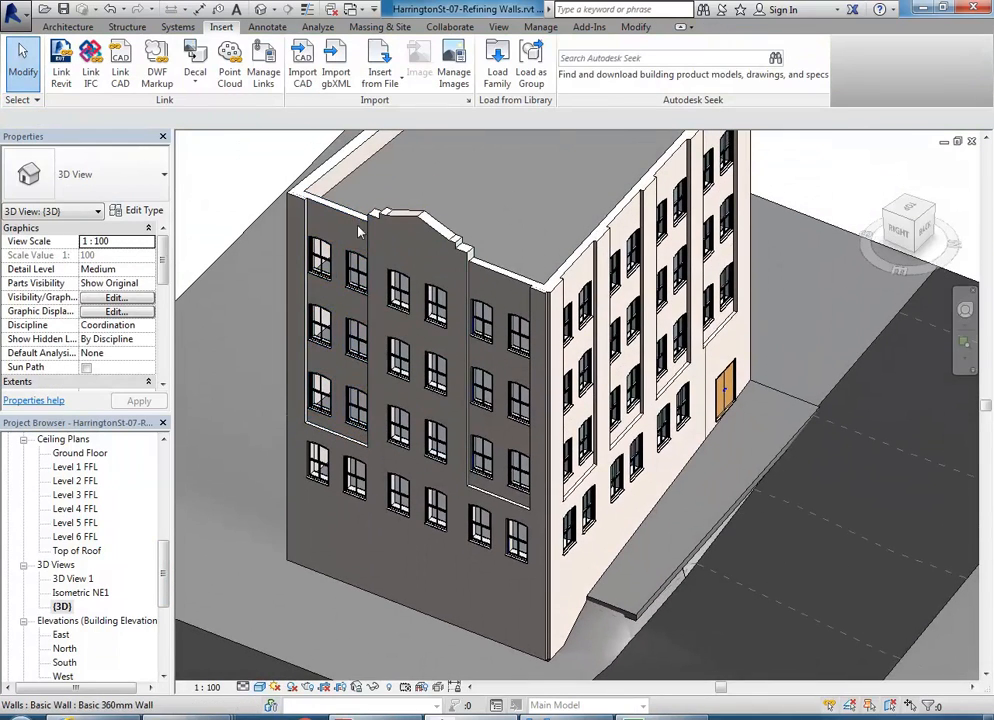
left_click(435, 233)
scroll(430, 210, "up", 3)
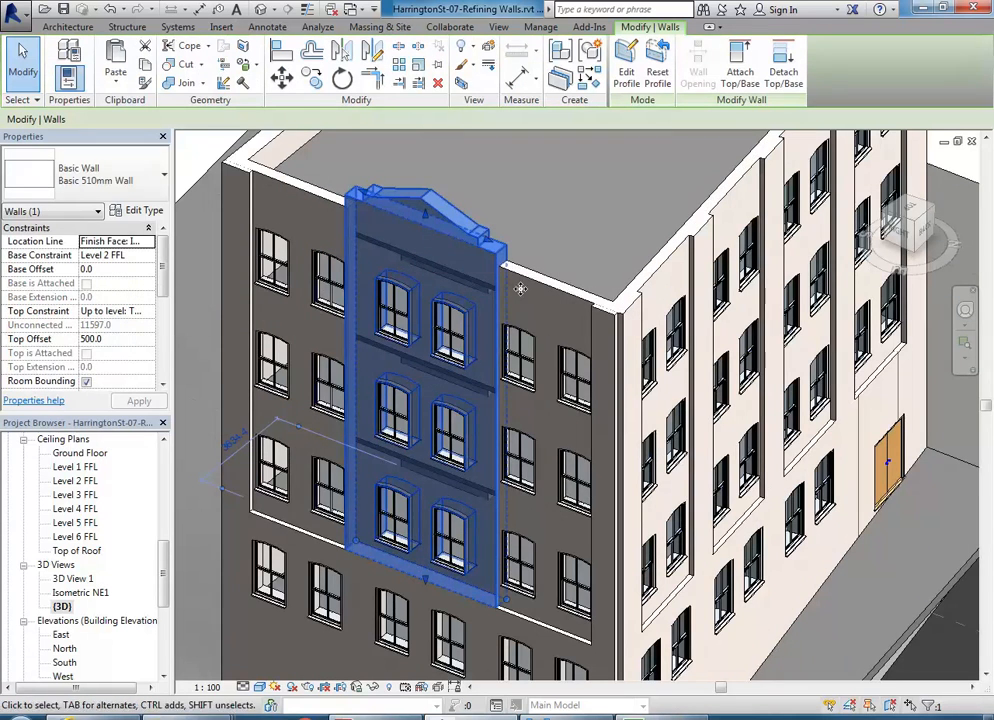
key("Escape")
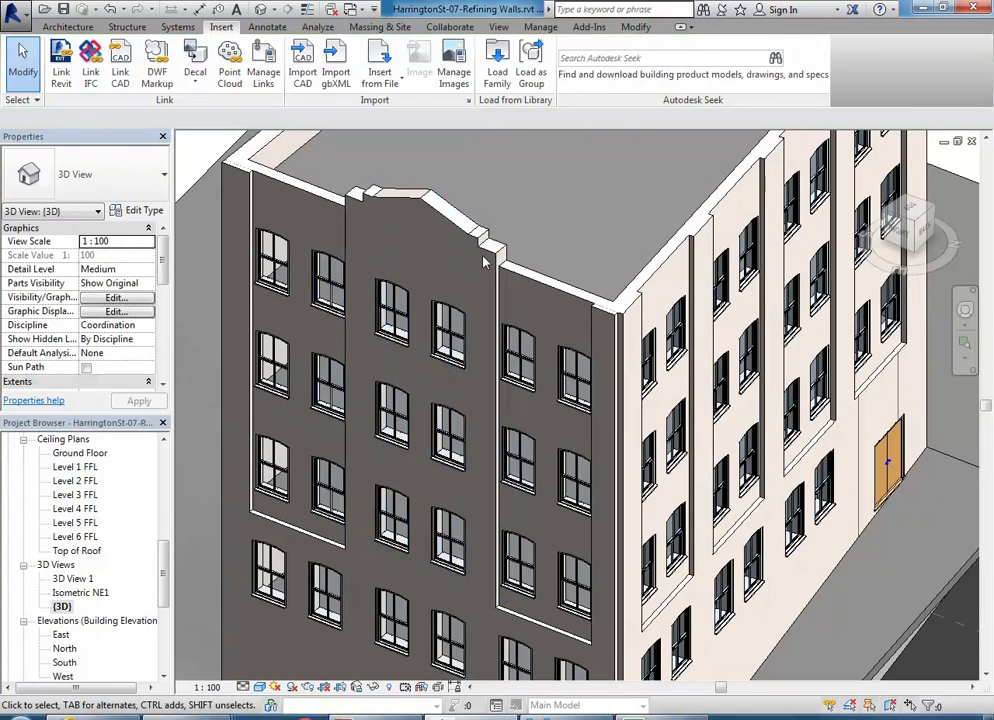
scroll(160, 601, "up", 10)
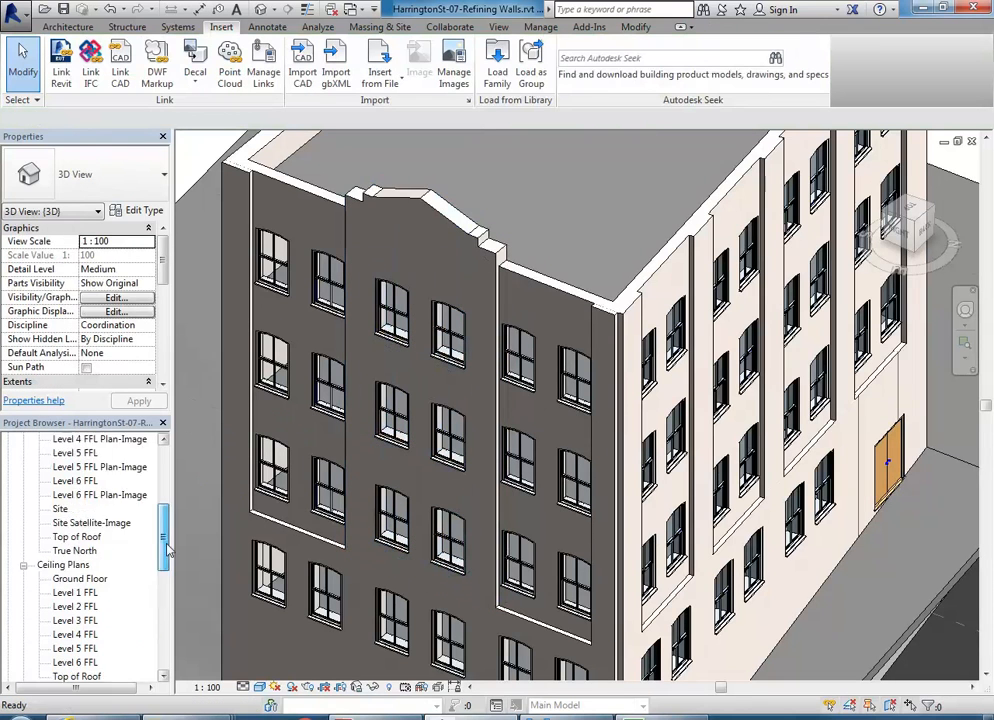
- Return to Ground Floor Plan-Image and select the 510mm wall between grids 2 and 3
double_click(84, 481)
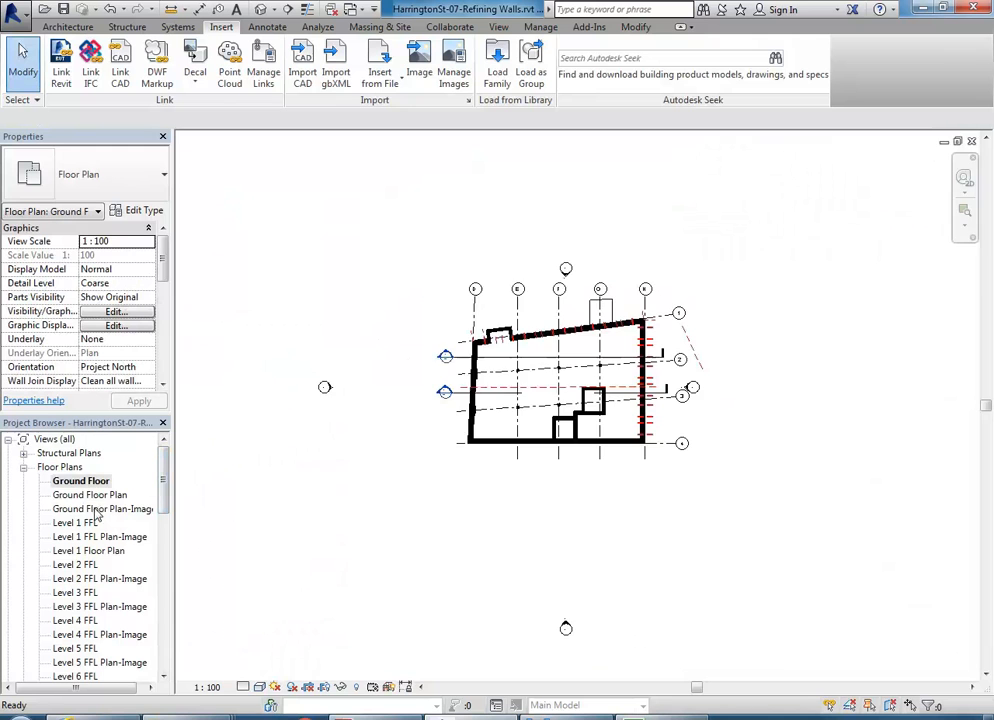
double_click(100, 509)
scroll(527, 376, "down", 2)
scroll(533, 377, "up", 1)
middle_click_drag(522, 347, 460, 274)
scroll(455, 272, "up", 1)
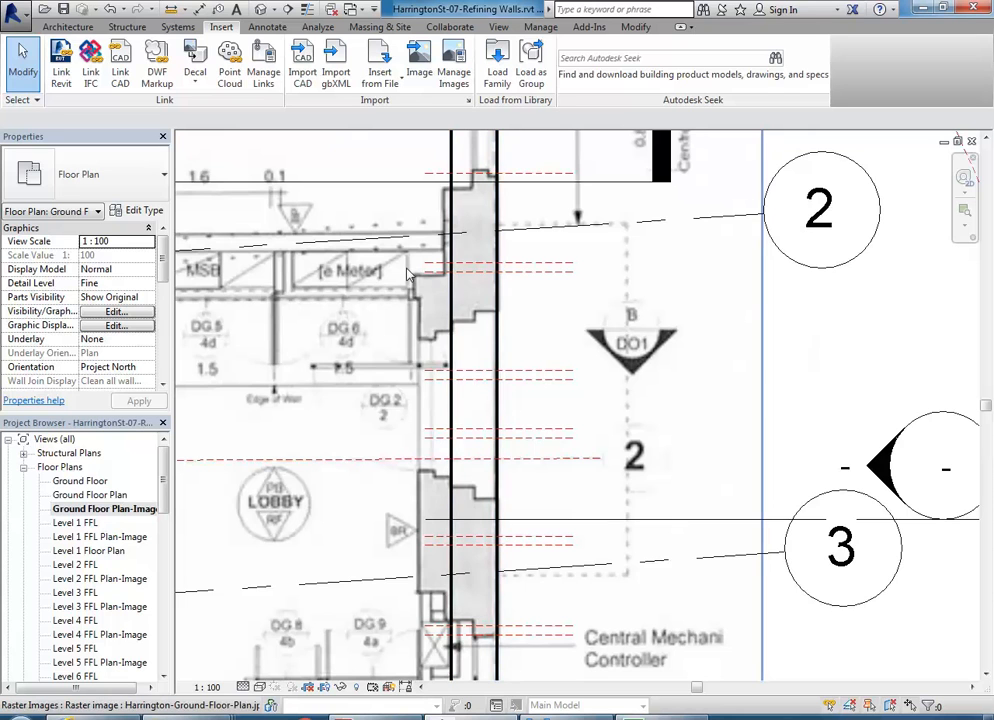
left_click(452, 594)
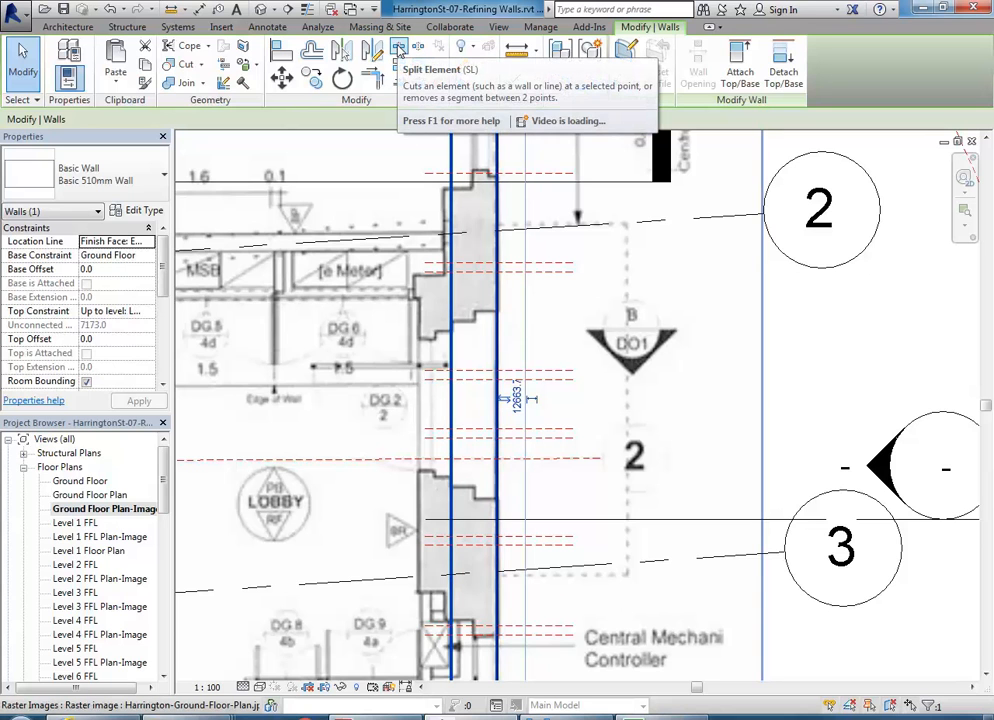
- Split the wall at the upper end of the recess and below grid 3, dismissing the warning
left_click(398, 48)
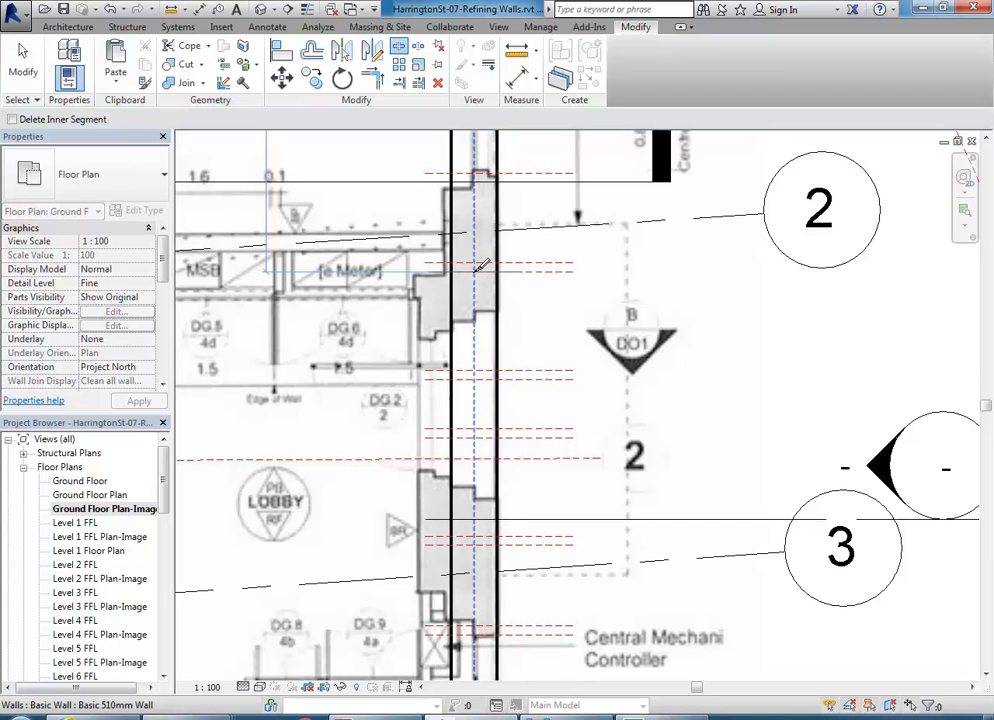
left_click(481, 266)
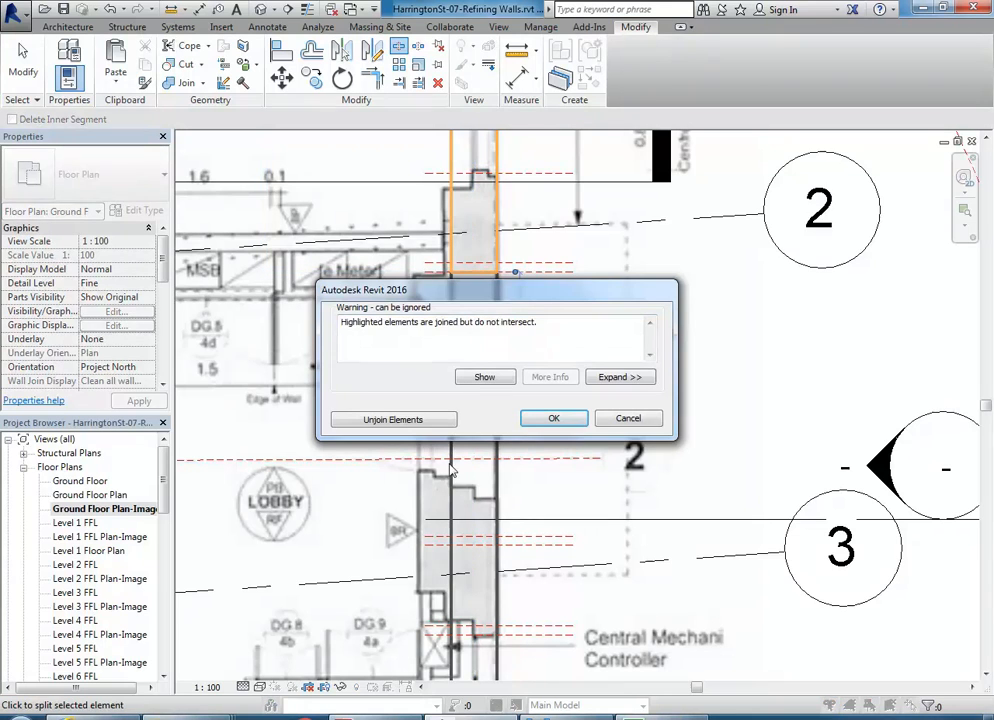
left_click(553, 419)
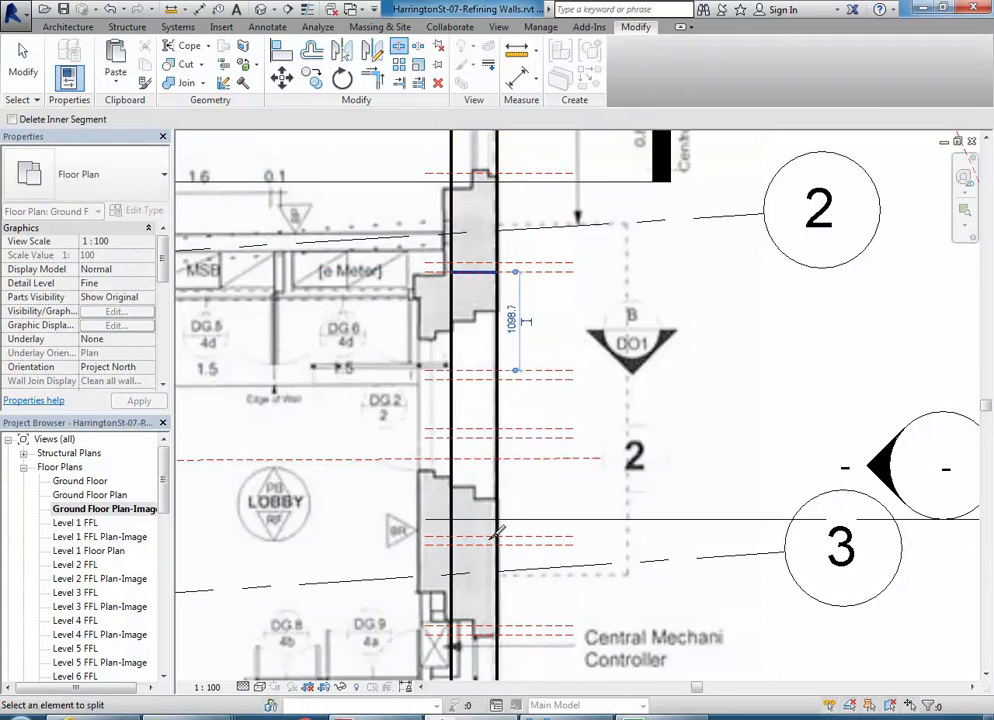
left_click(476, 590)
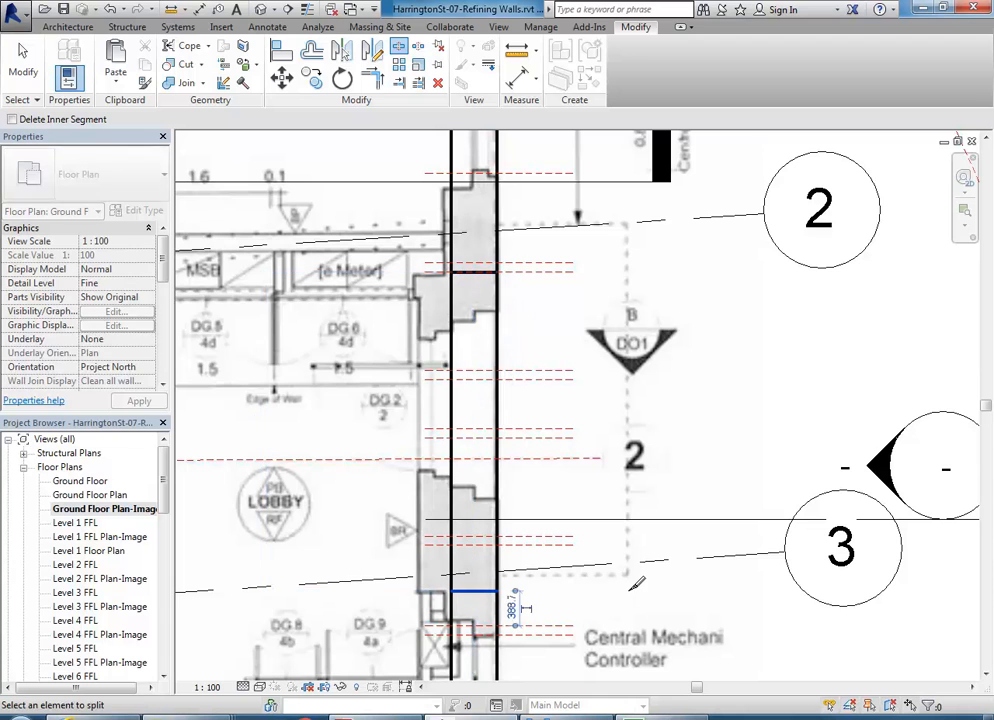
right_click(540, 296)
left_click(579, 304)
right_click(570, 307)
left_click(632, 317)
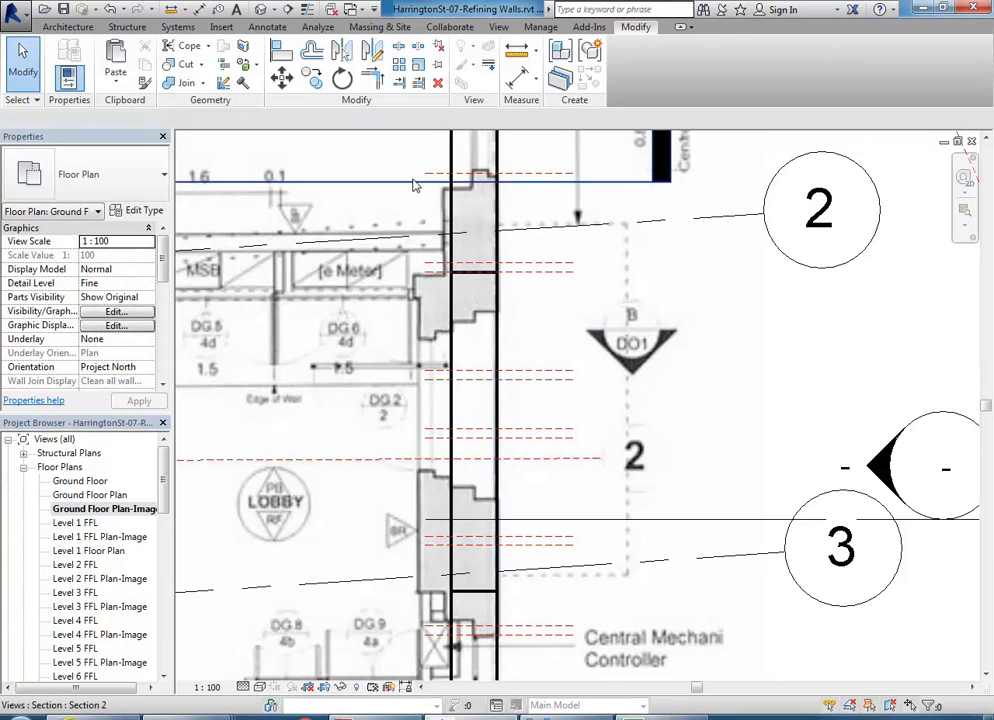
- Measure the 358.3 offset from the wall line, then select the isolated middle wall segment
left_click(452, 302)
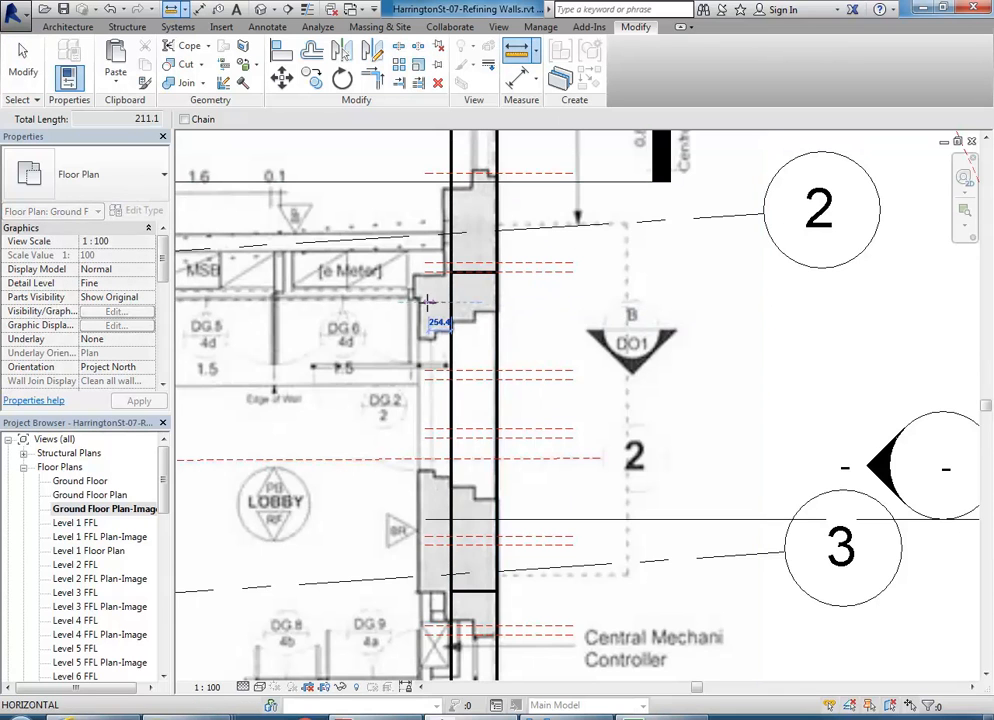
left_click(420, 302)
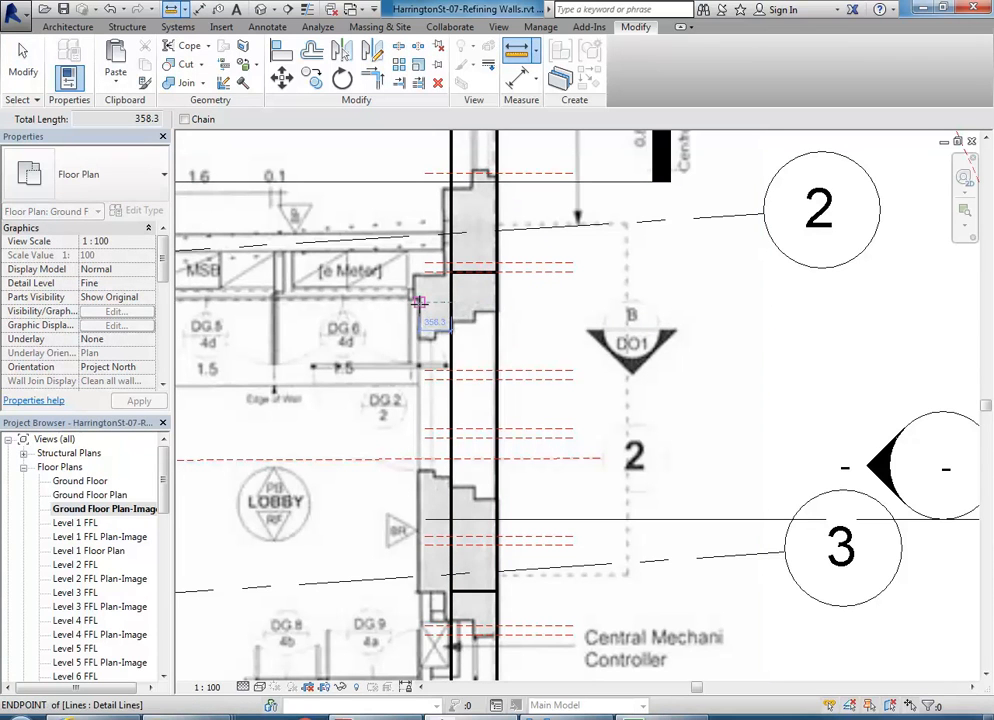
left_click(499, 267)
right_click(548, 292)
left_click(572, 302)
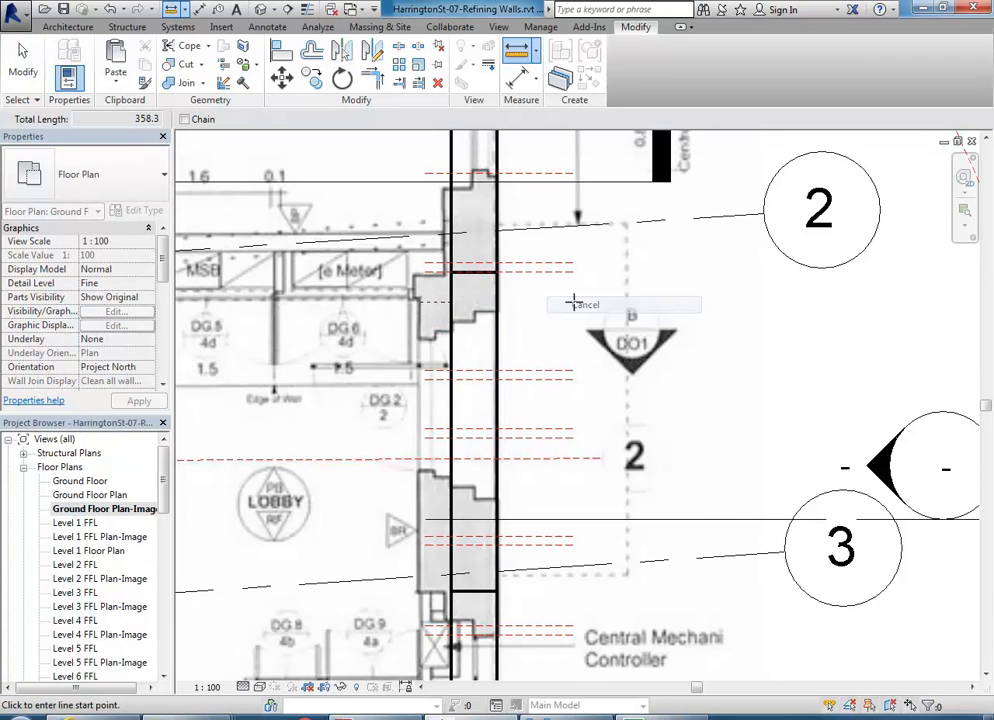
right_click(572, 302)
left_click(592, 312)
left_click(499, 348)
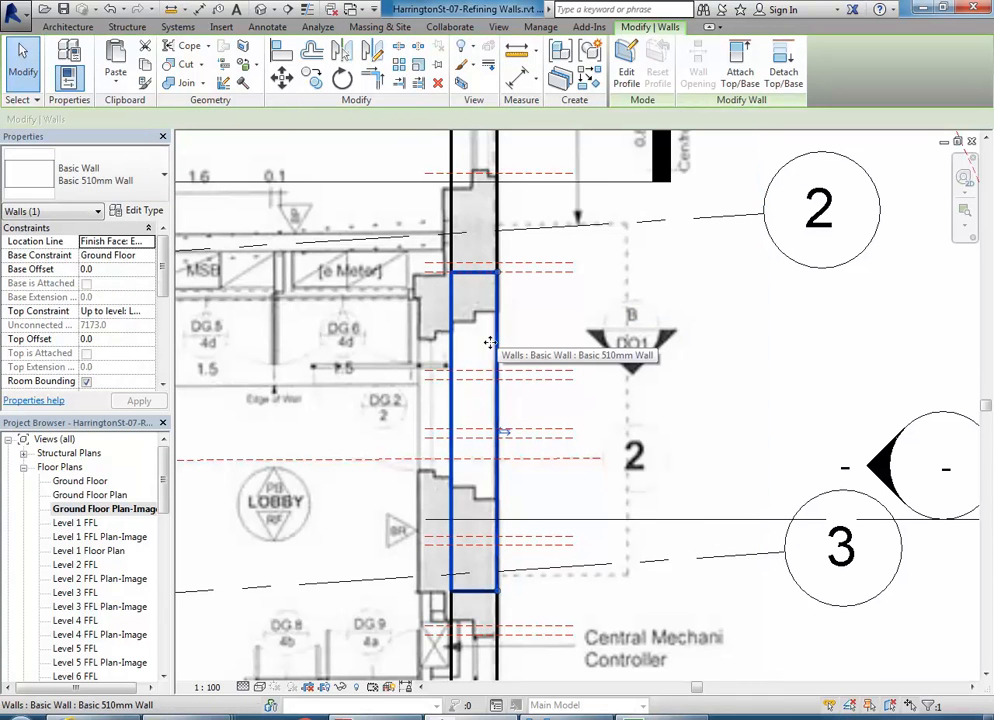
- Duplicate the wall type as Basic 870mm Wall with structure thickness 870 and apply it
scroll(370, 418, "down", 1)
scroll(400, 427, "up", 1)
mouse_move(406, 431)
middle_mouse_down()
mouse_move(417, 428)
mouse_move(395, 431)
middle_mouse_up()
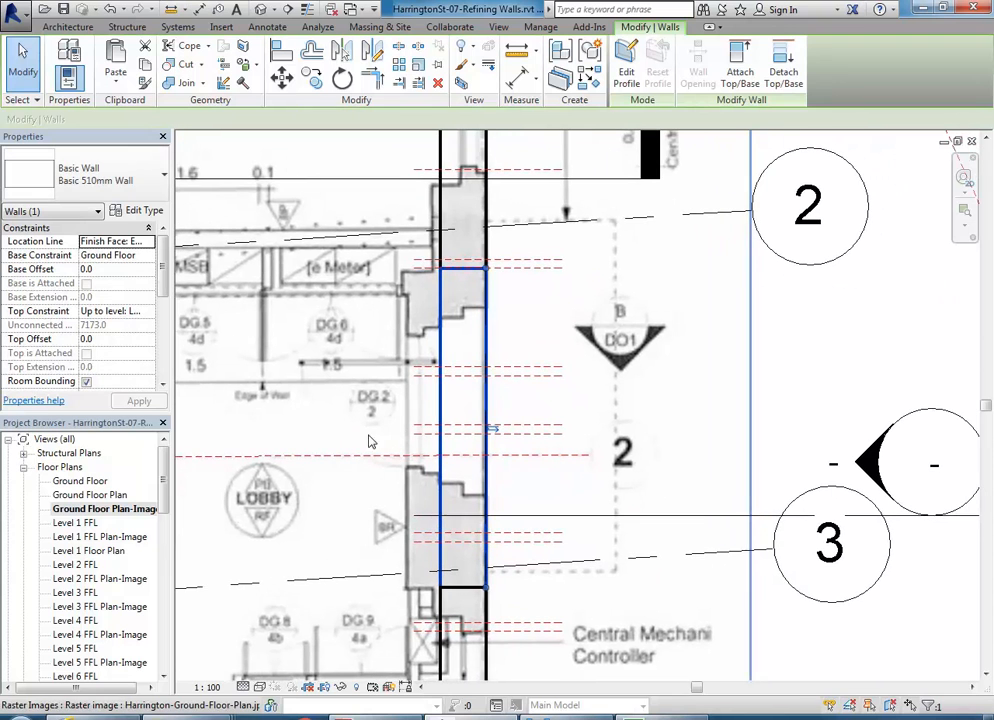
left_click(131, 216)
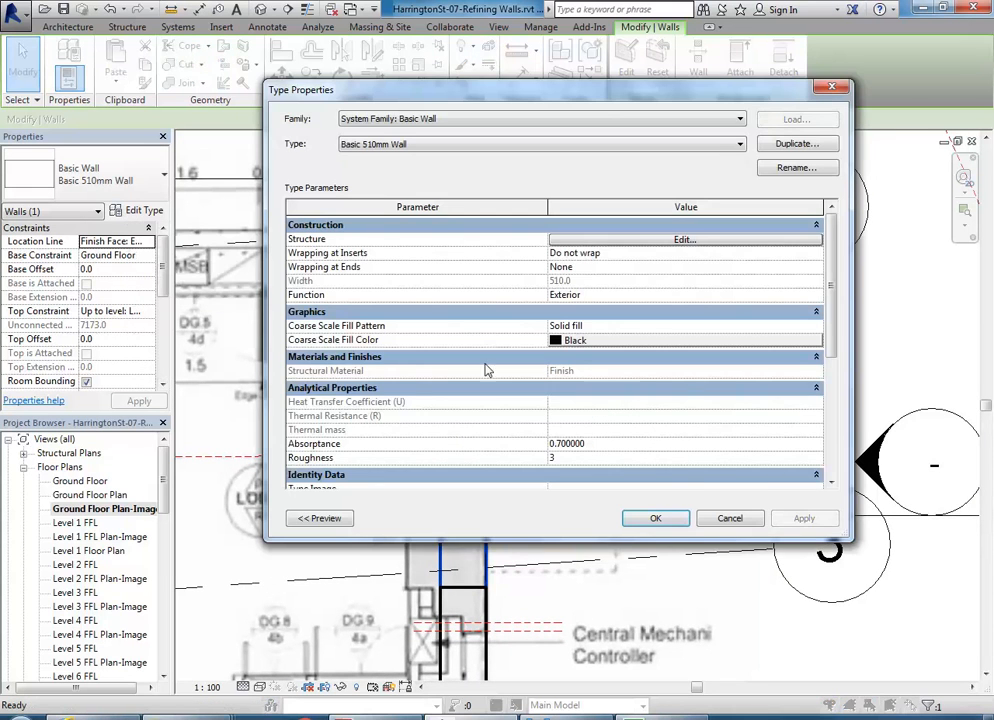
left_click(731, 519)
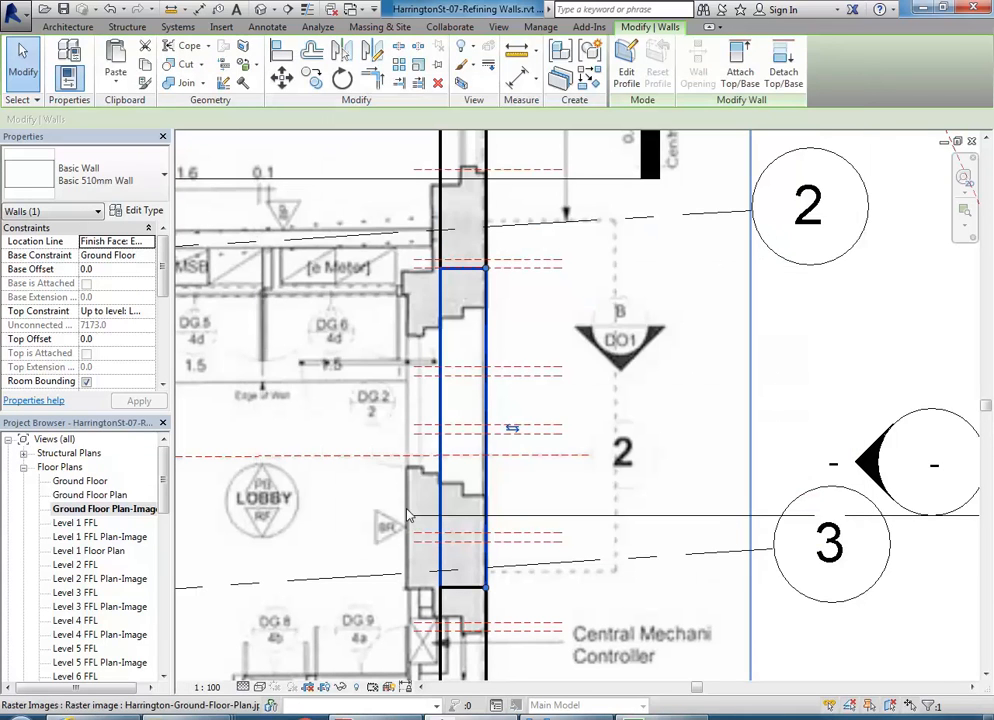
left_click(138, 210)
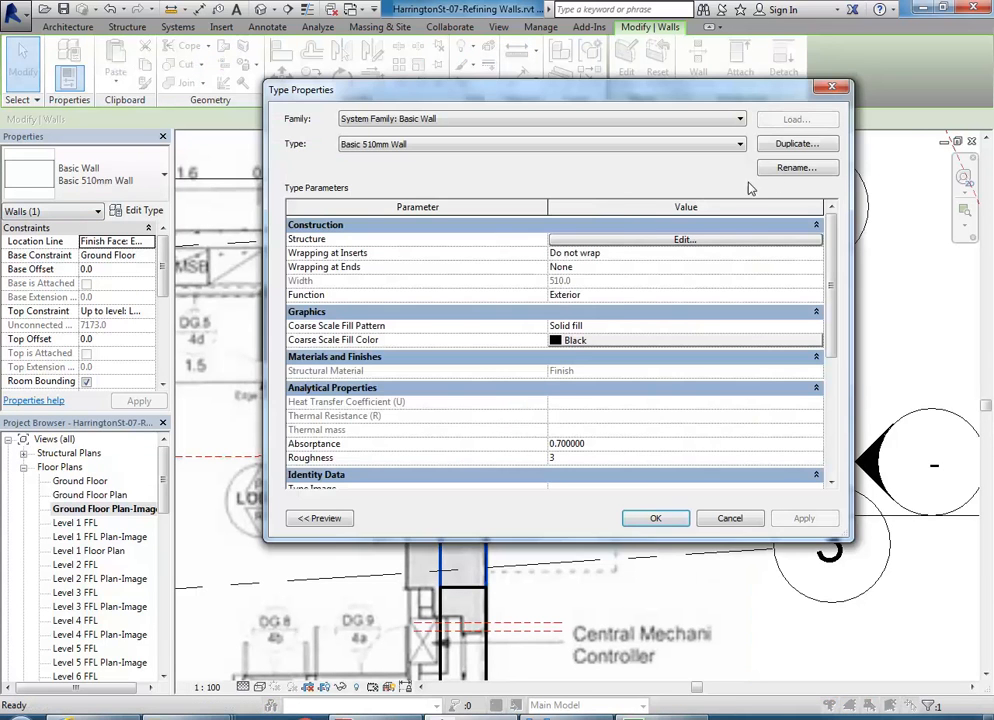
left_click(796, 143)
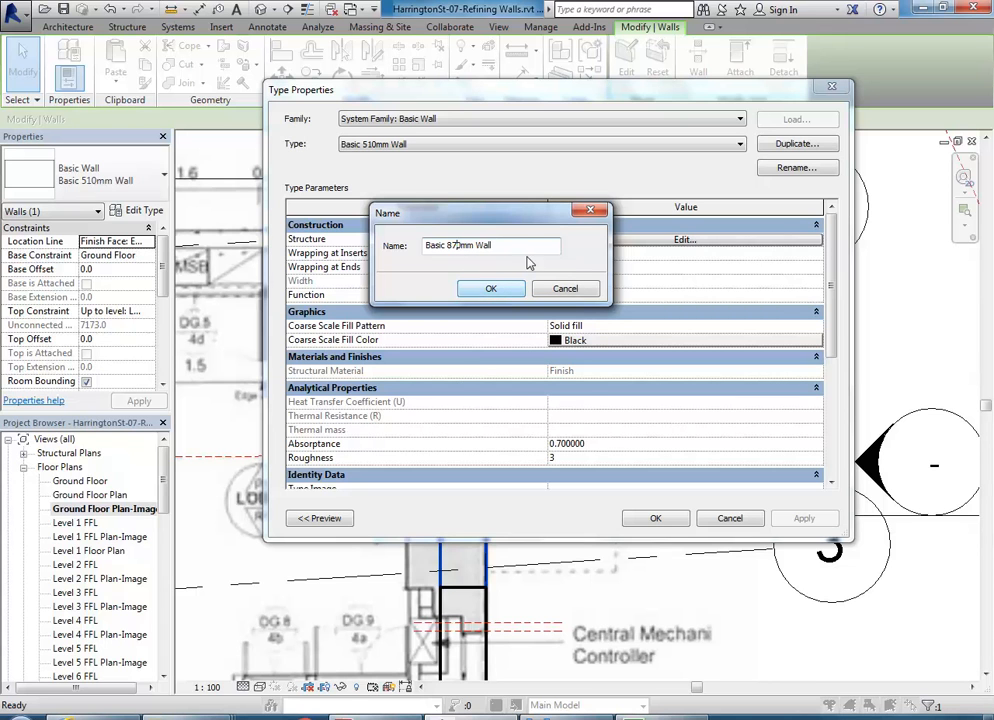
left_click(481, 293)
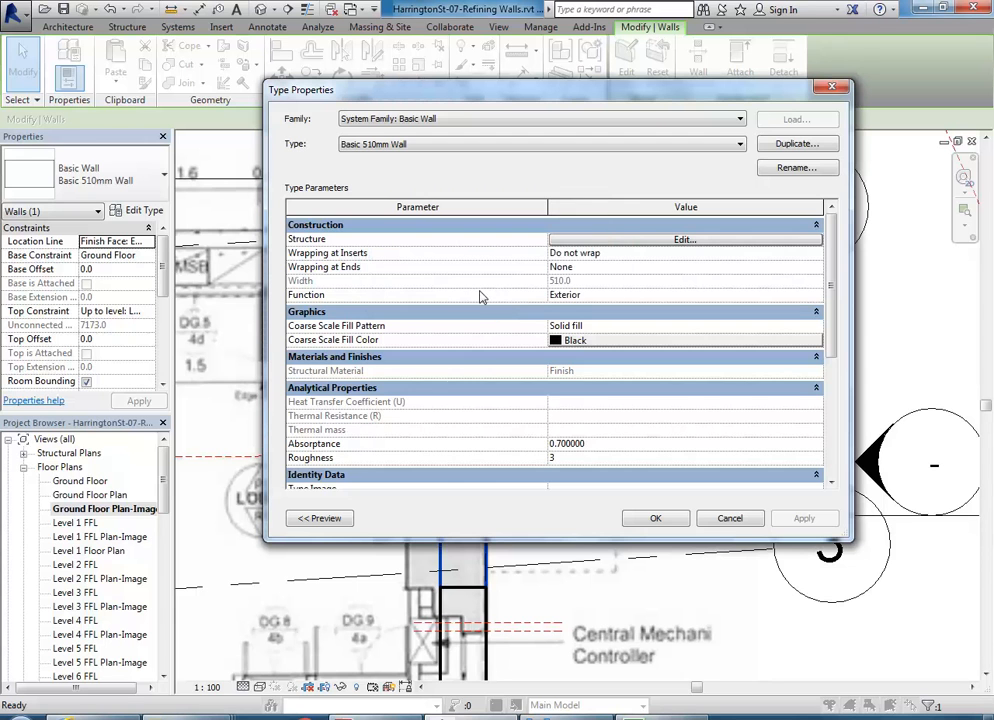
left_click(630, 241)
left_click(592, 237)
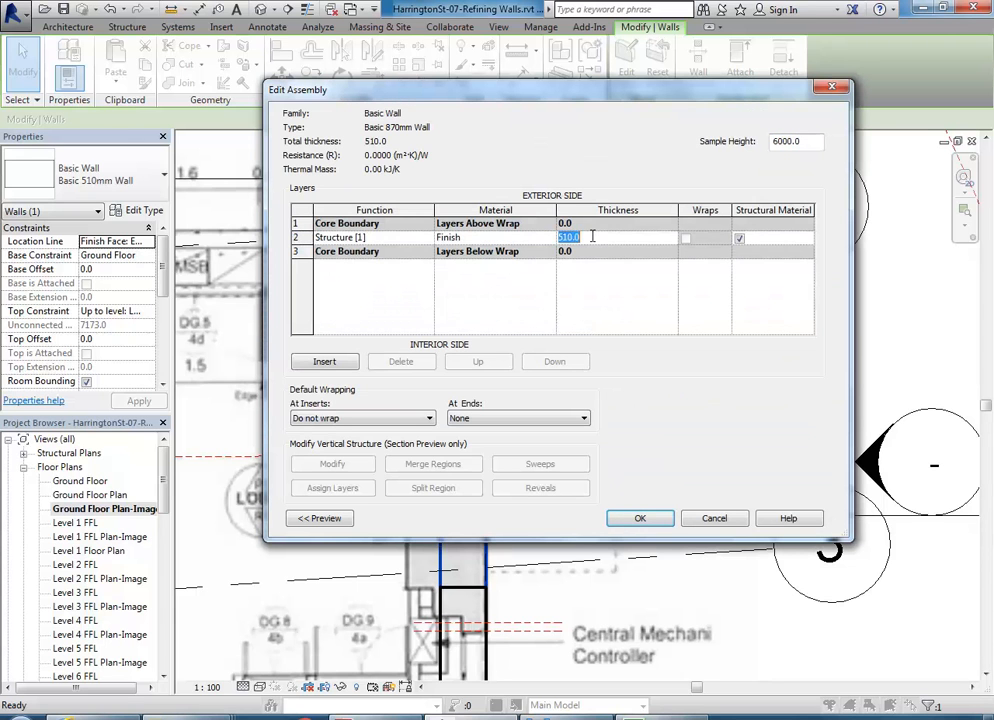
left_click(640, 518)
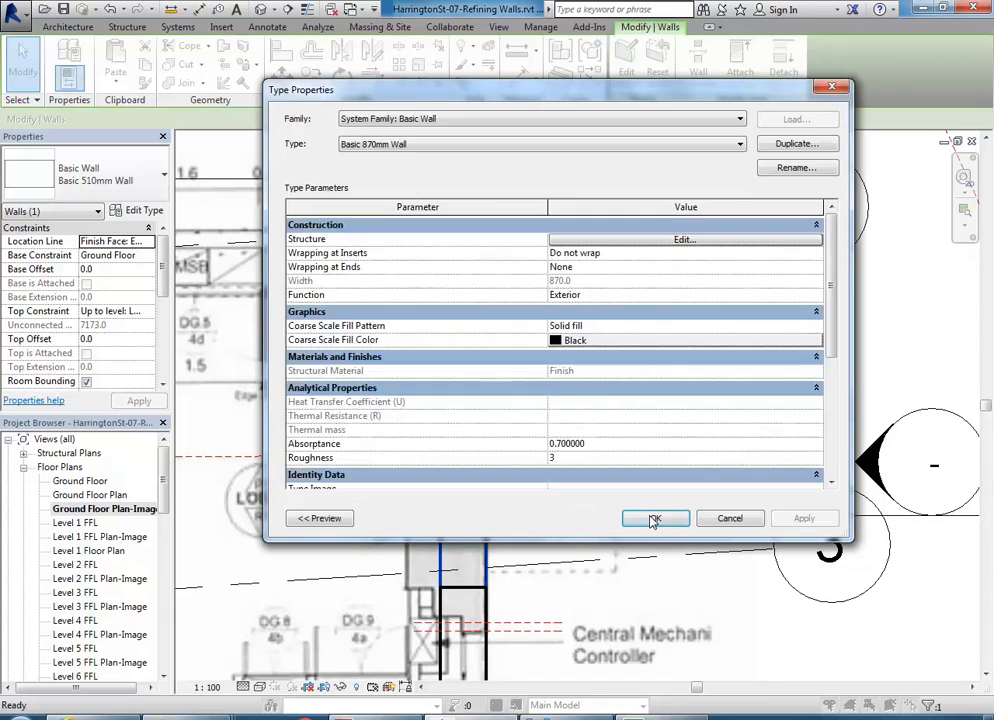
left_click(648, 521)
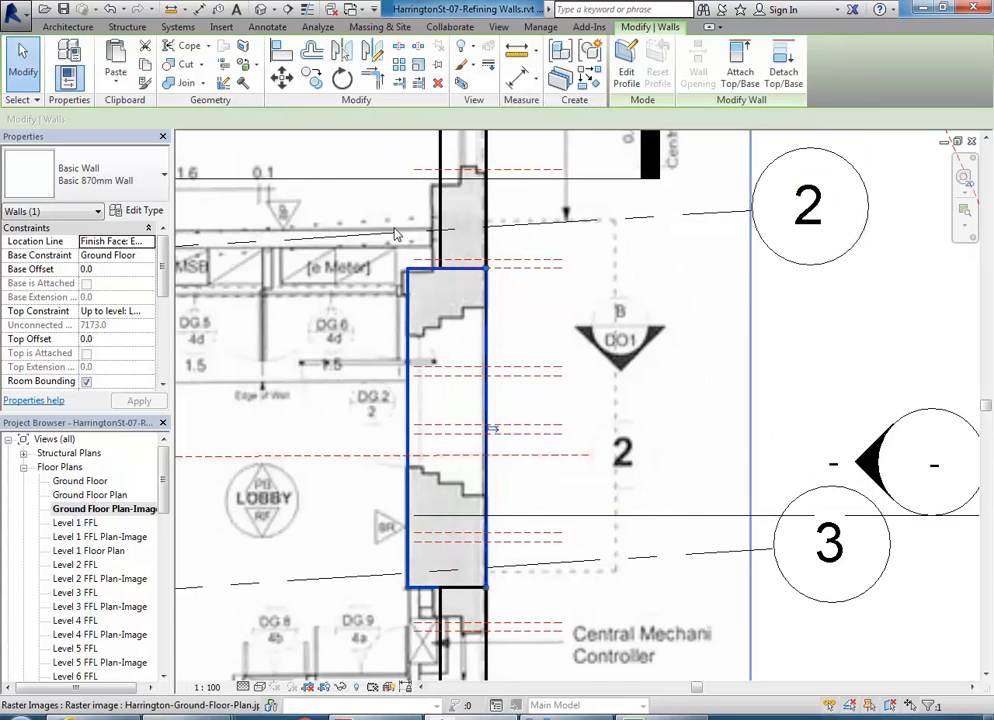
- Join the 870mm wall's geometry with the 510mm wall above it
middle_click_drag(395, 234, 395, 212)
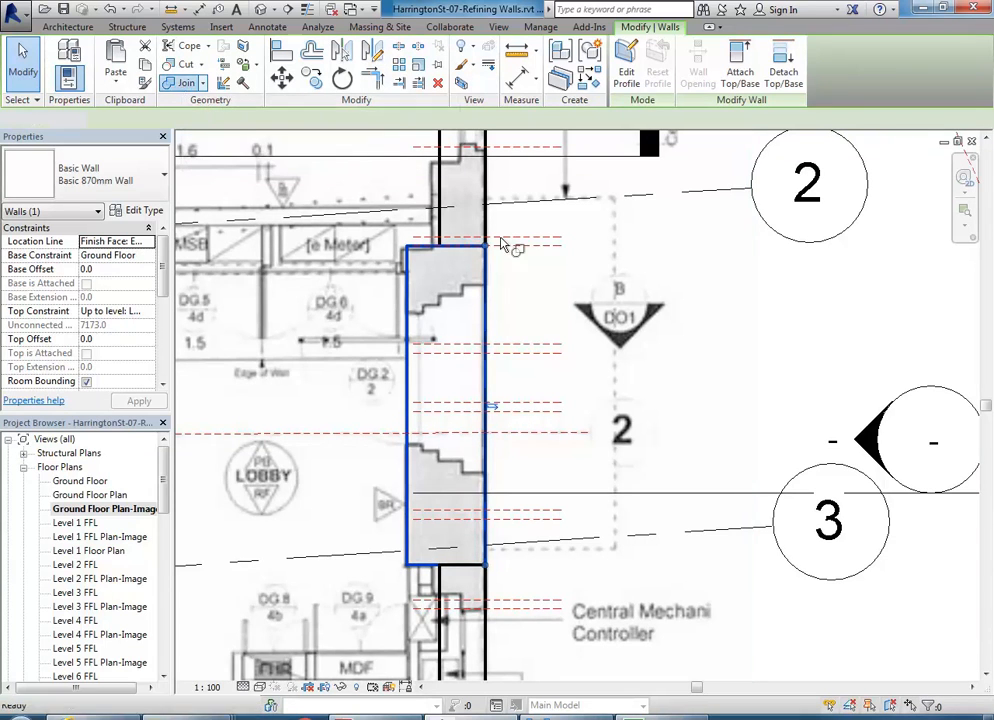
scroll(464, 218, "up", 3)
left_click(435, 268)
left_click(421, 334)
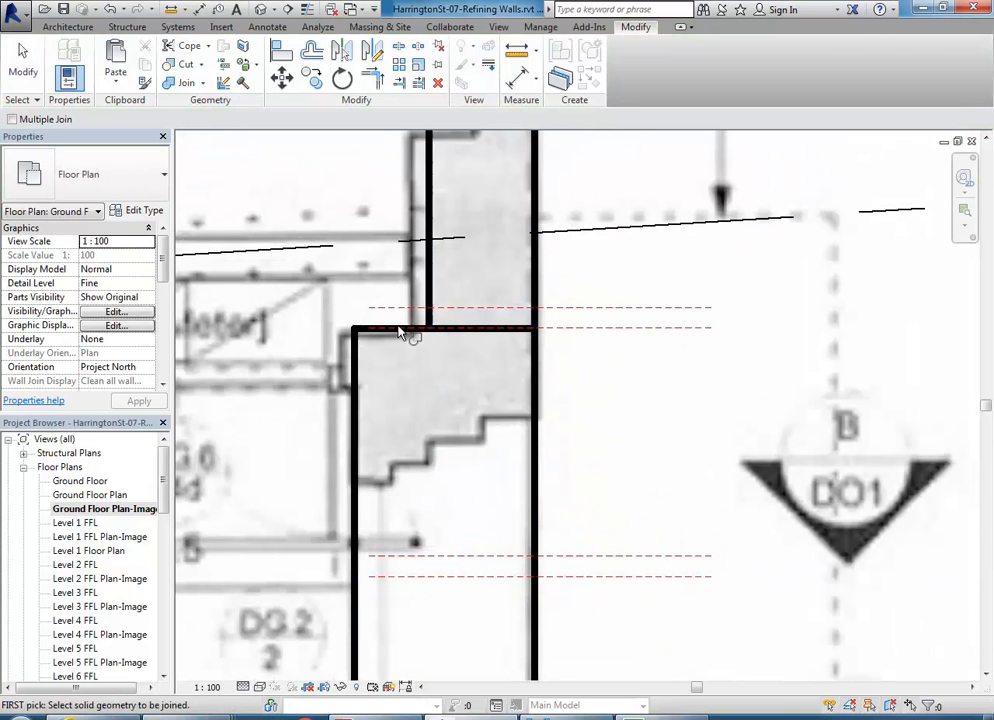
left_click(412, 336)
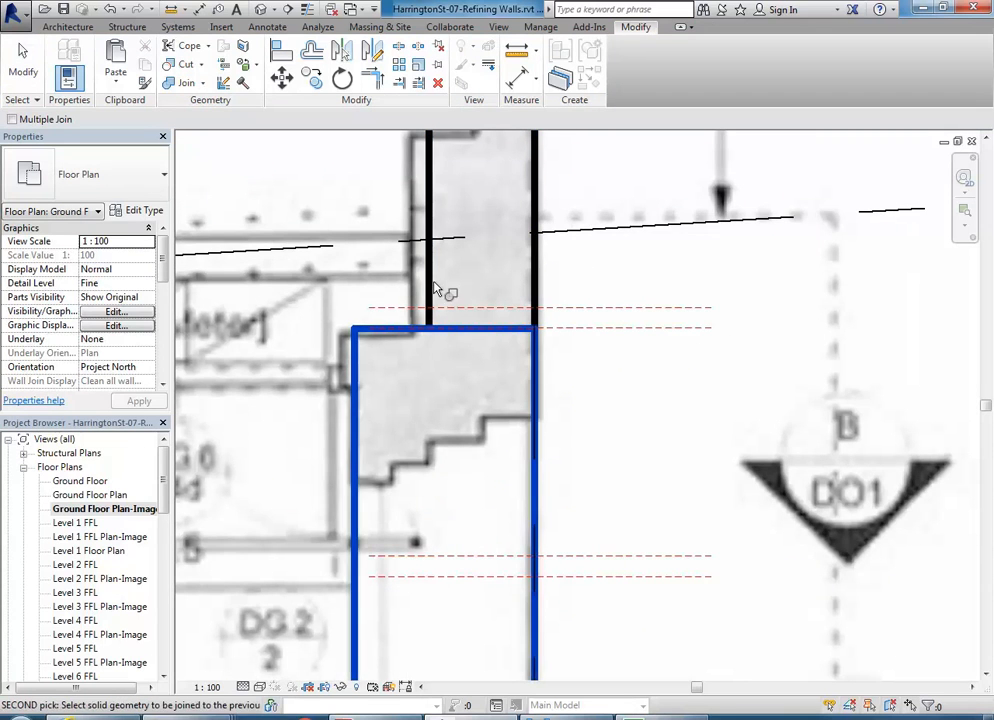
left_click(432, 290)
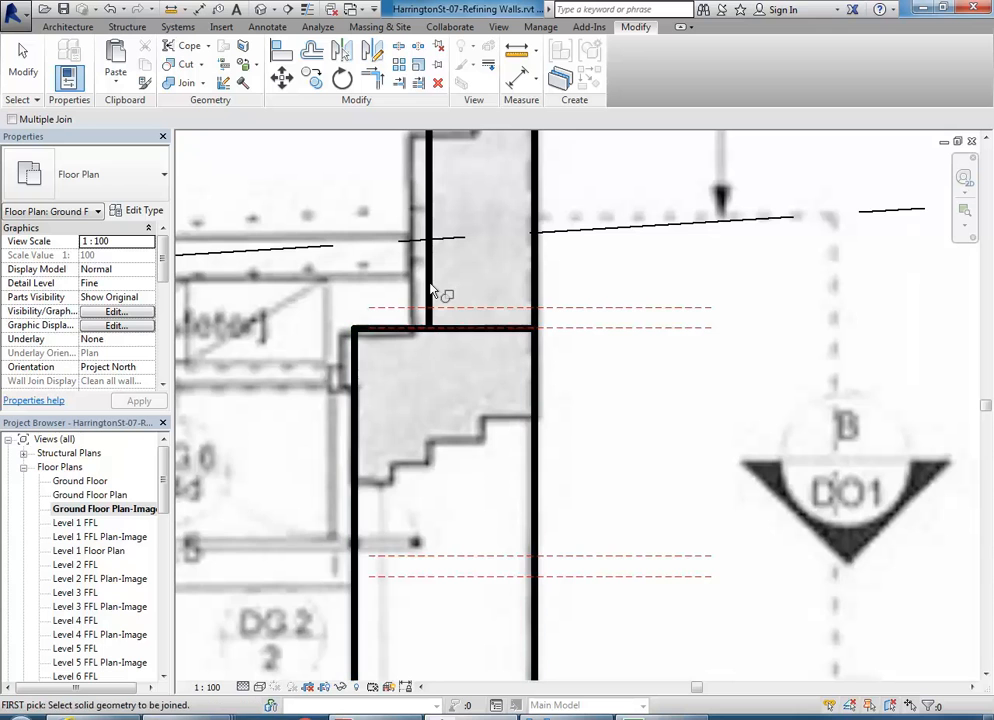
left_click(470, 333)
left_click(537, 282)
right_click(484, 267)
left_click(492, 270)
right_click(502, 271)
left_click(538, 280)
- Join the 870mm wall with the lower 510mm wall, then show Ground Floor Plan
scroll(517, 310, "down", 2)
middle_click_drag(517, 310, 508, 141)
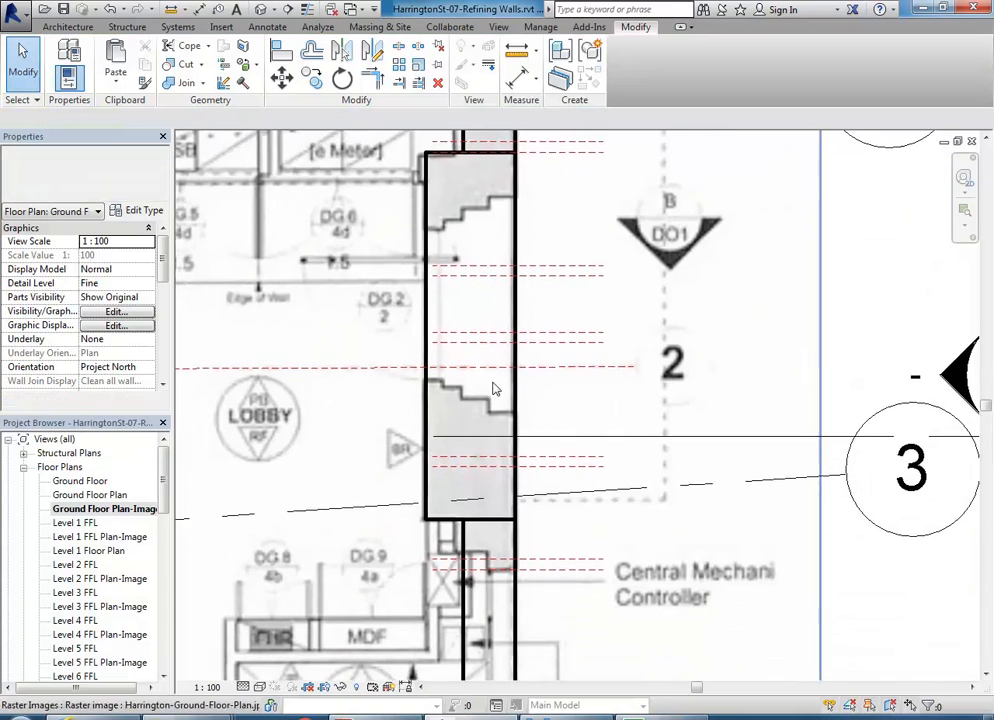
scroll(465, 537, "up", 3)
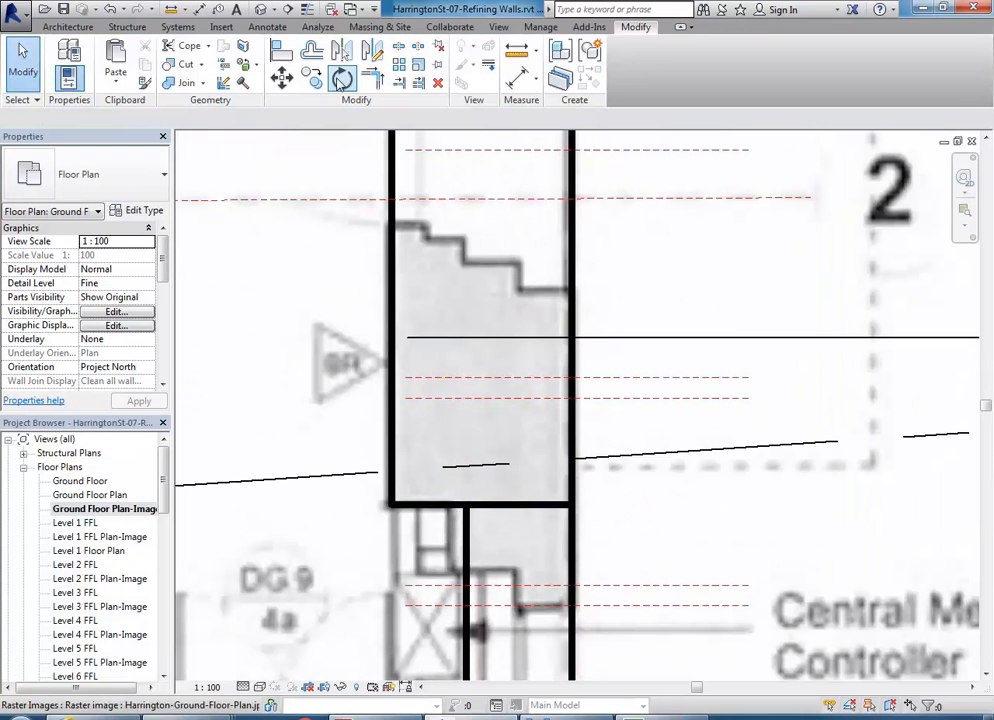
left_click(187, 83)
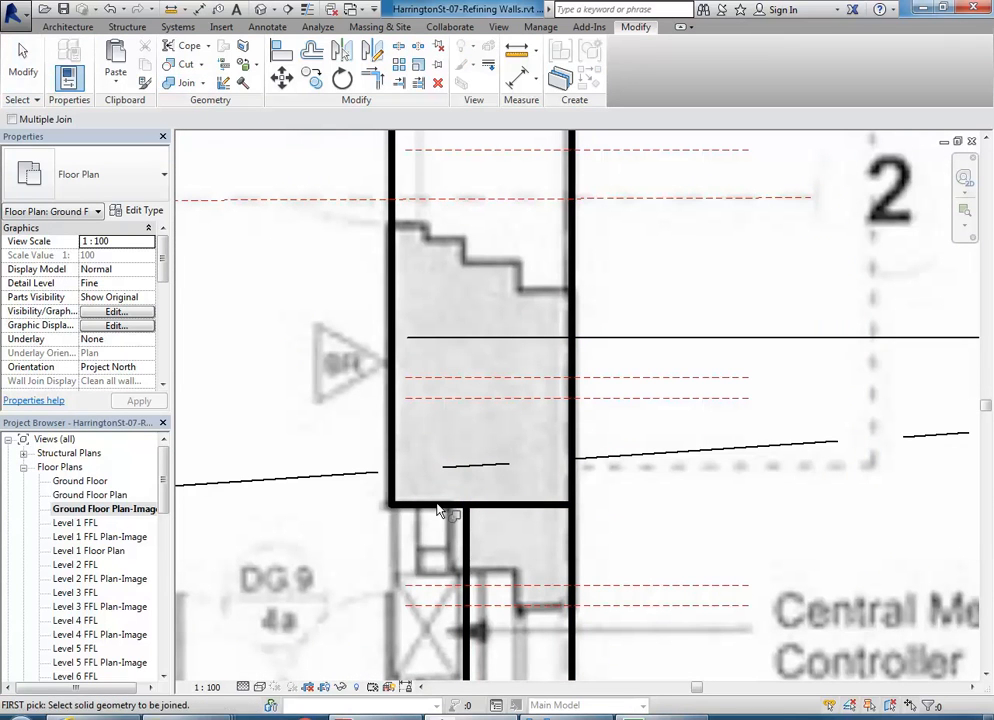
left_click(440, 512)
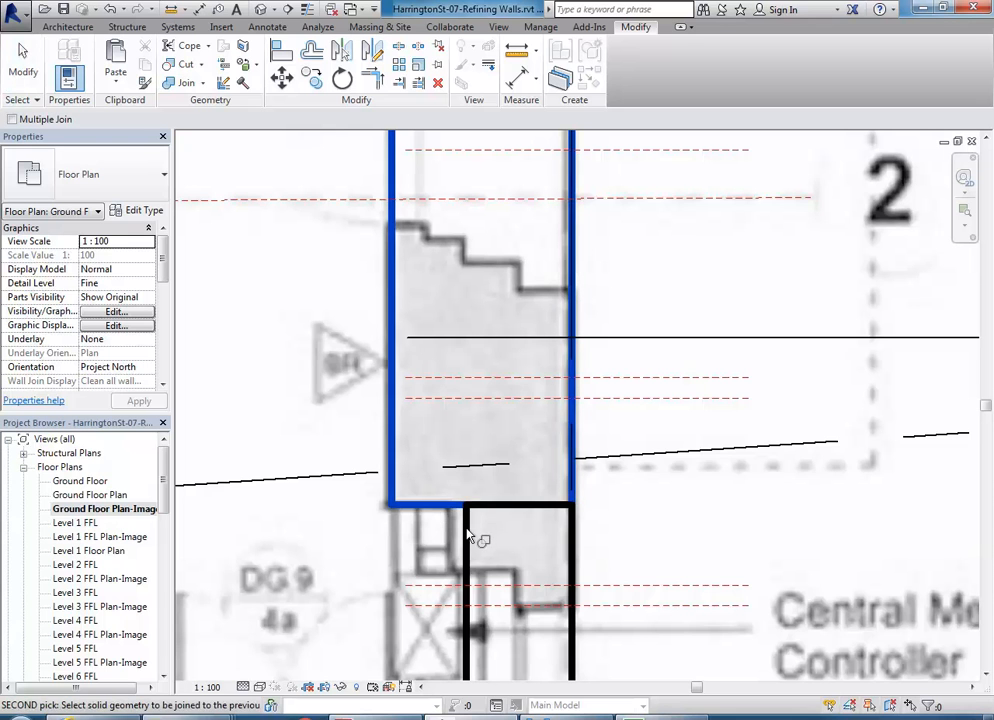
left_click(467, 534)
right_click(476, 457)
left_click(487, 466)
left_click(484, 471)
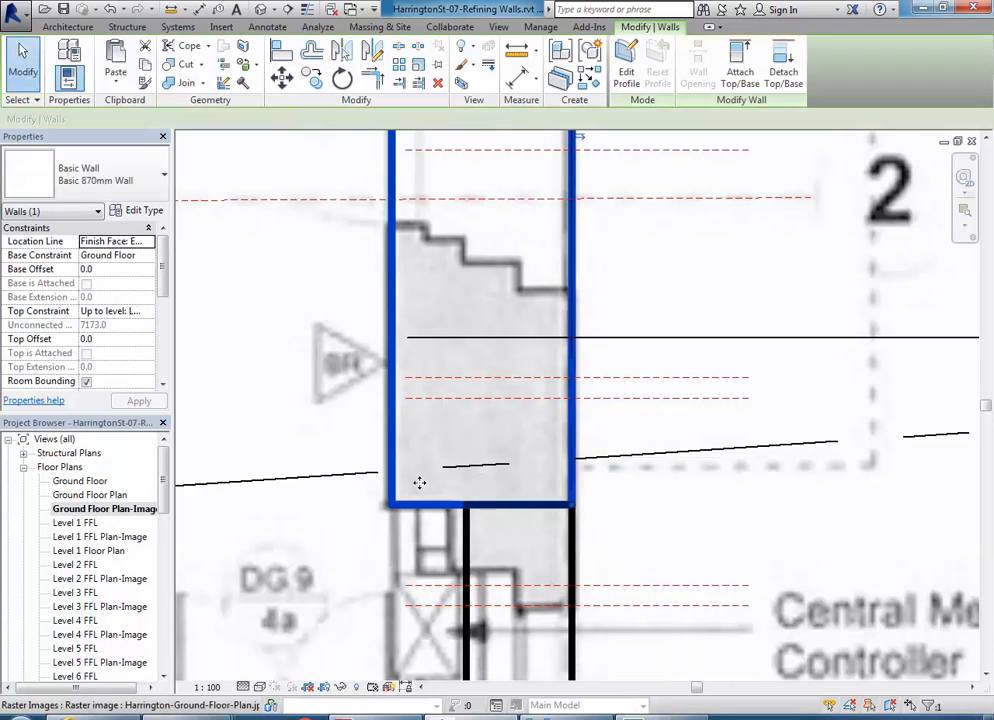
double_click(136, 497)
- Deselect the wall and pan down through the Ground Floor Plan-Image view
scroll(611, 425, "up", 3)
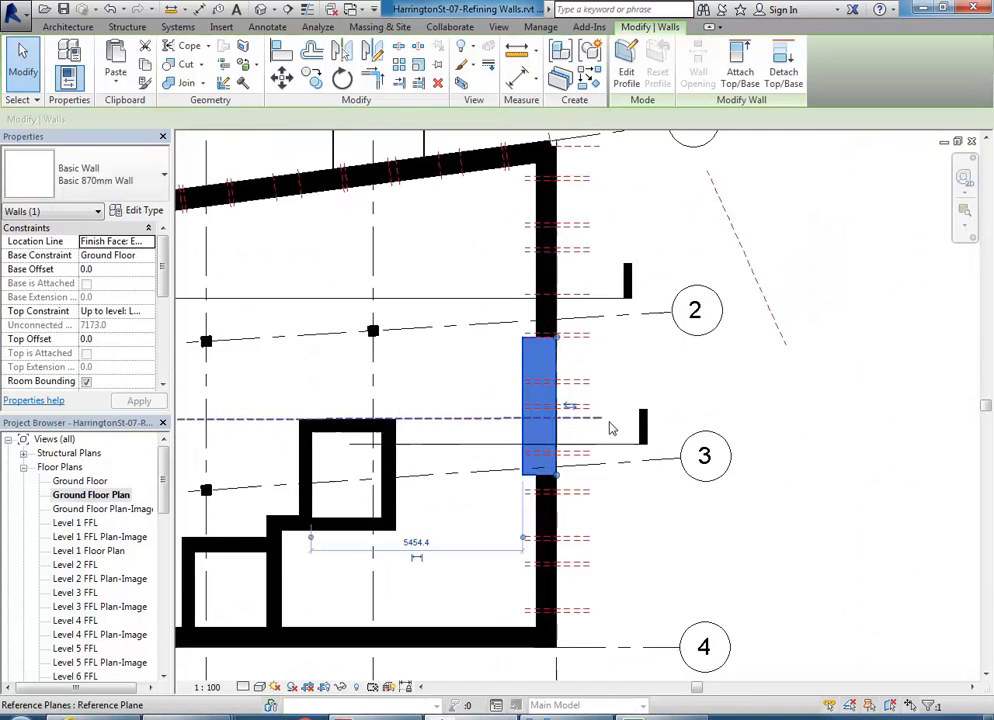
left_click(496, 369)
scroll(496, 369, "up", 1)
middle_click_drag(496, 369, 463, 366)
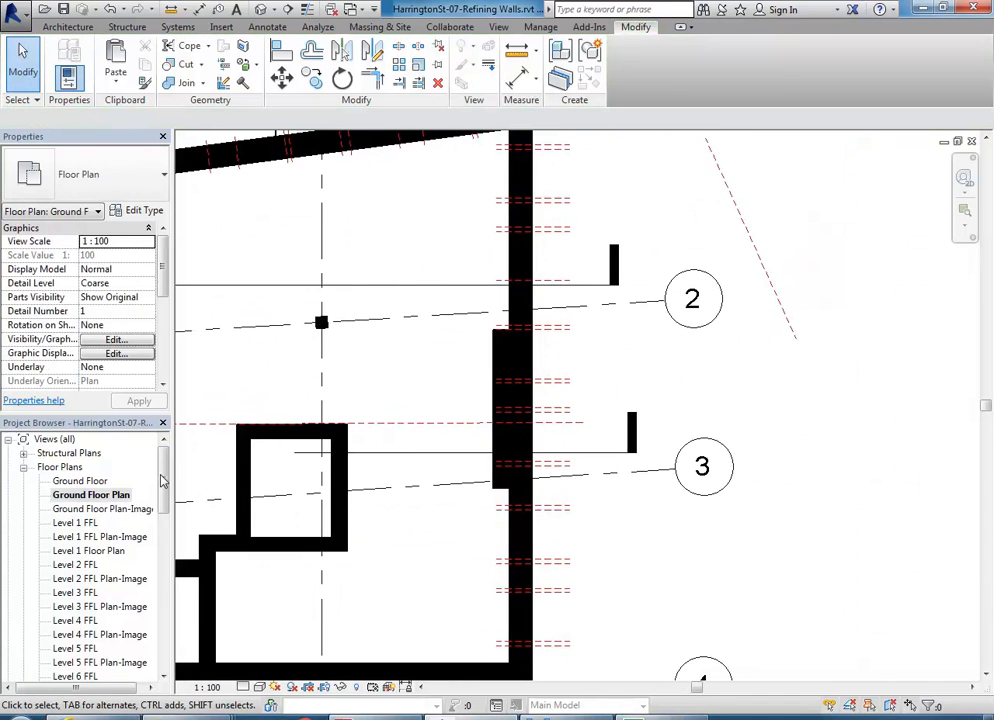
double_click(103, 509)
scroll(480, 429, "down", 2)
middle_click_drag(480, 429, 474, 519)
scroll(444, 433, "down", 1)
middle_click_drag(450, 296, 439, 387)
scroll(444, 433, "up", 4)
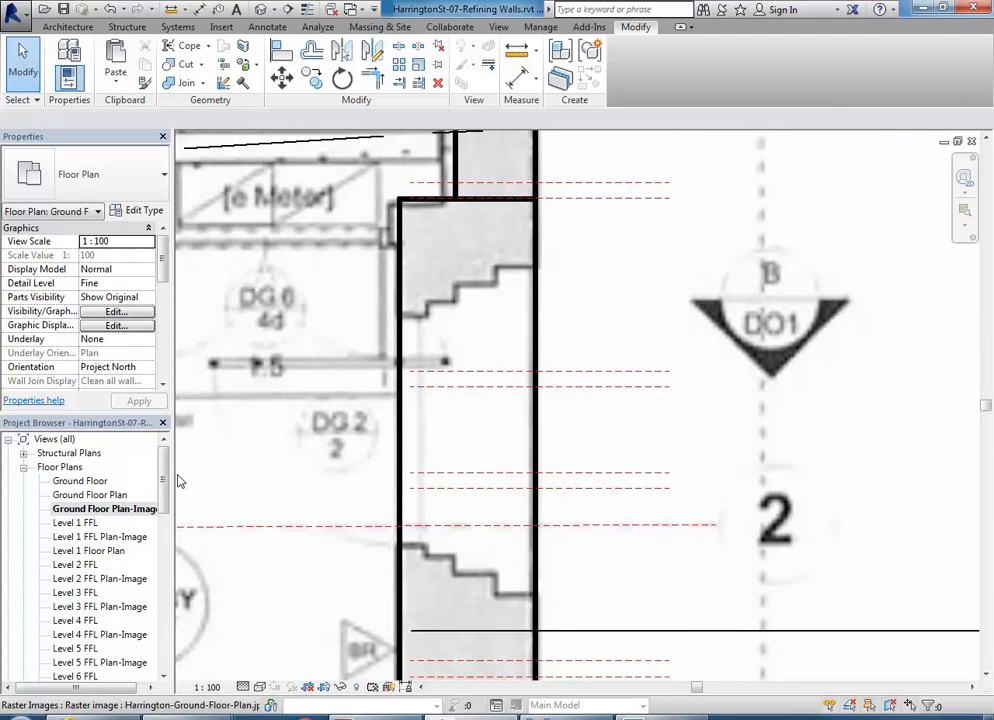
left_click_drag(160, 481, 159, 592)
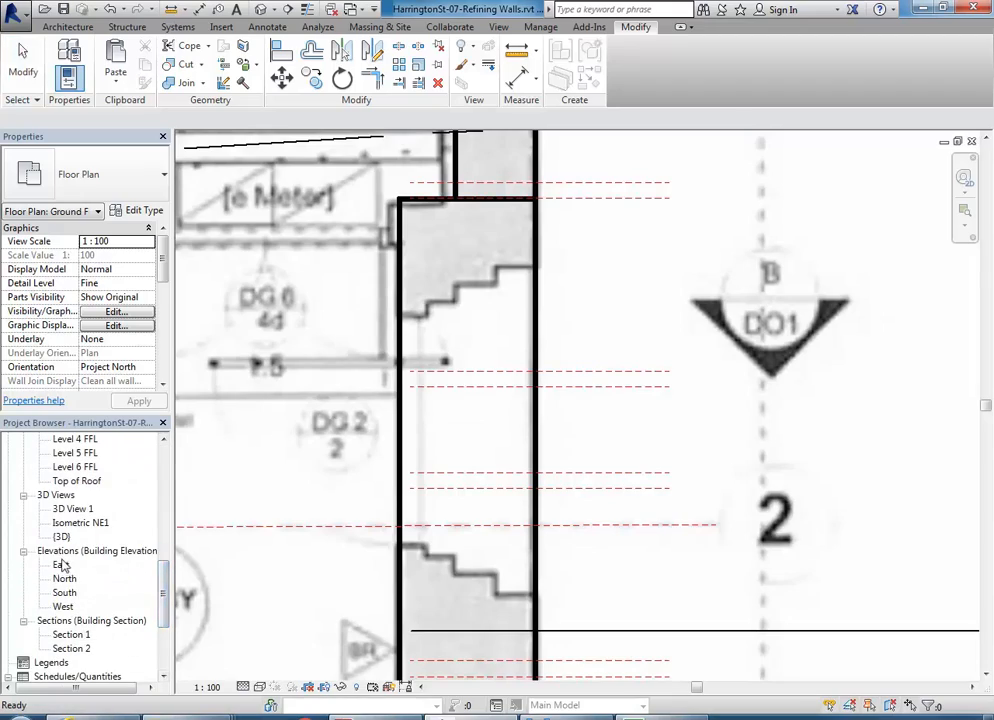
- Open the East elevation zoomed in on the entrance door
double_click(60, 565)
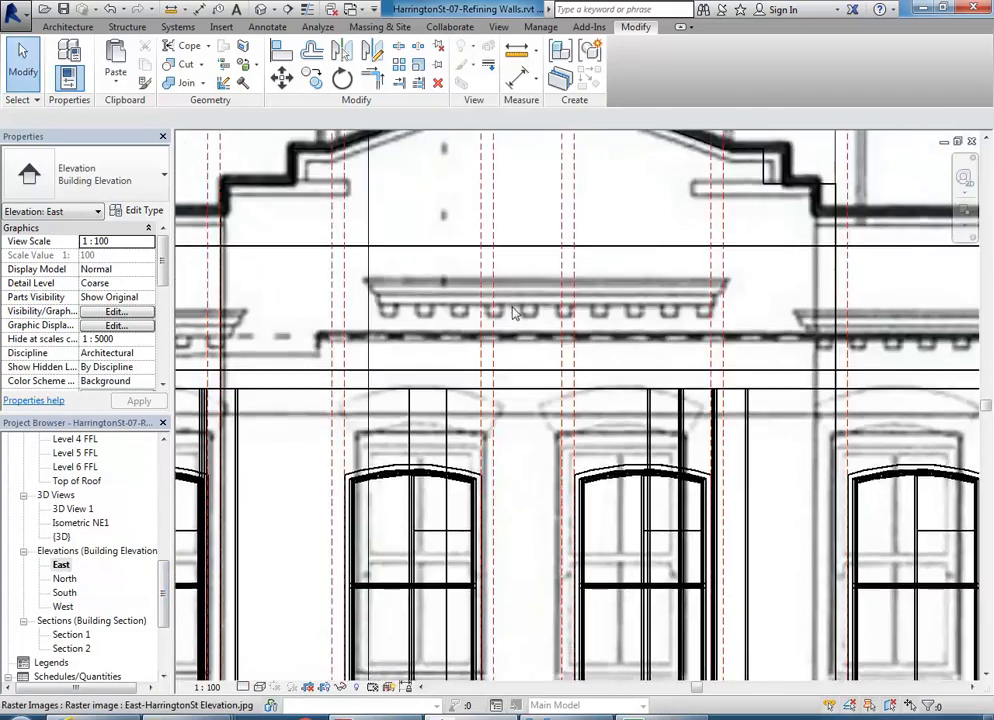
scroll(513, 313, "down", 5)
scroll(507, 468, "up", 6)
scroll(500, 455, "up", 5)
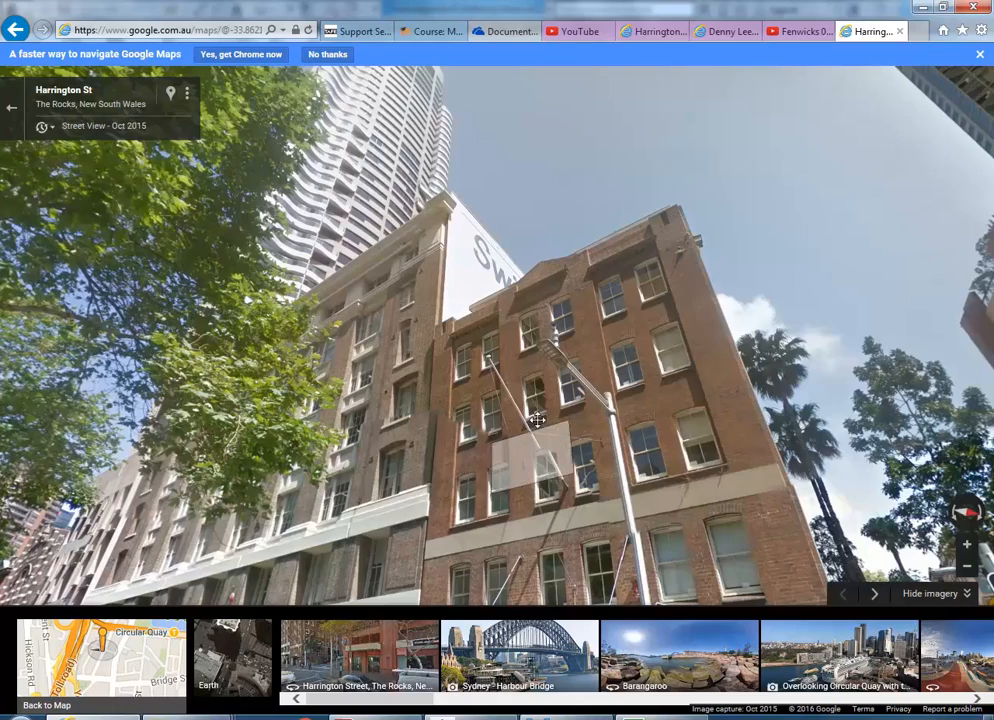
- In Street View, step onto Harrington St toward the entrance and turn right
left_click(537, 420)
left_click(588, 465)
left_click_drag(414, 376, 151, 308)
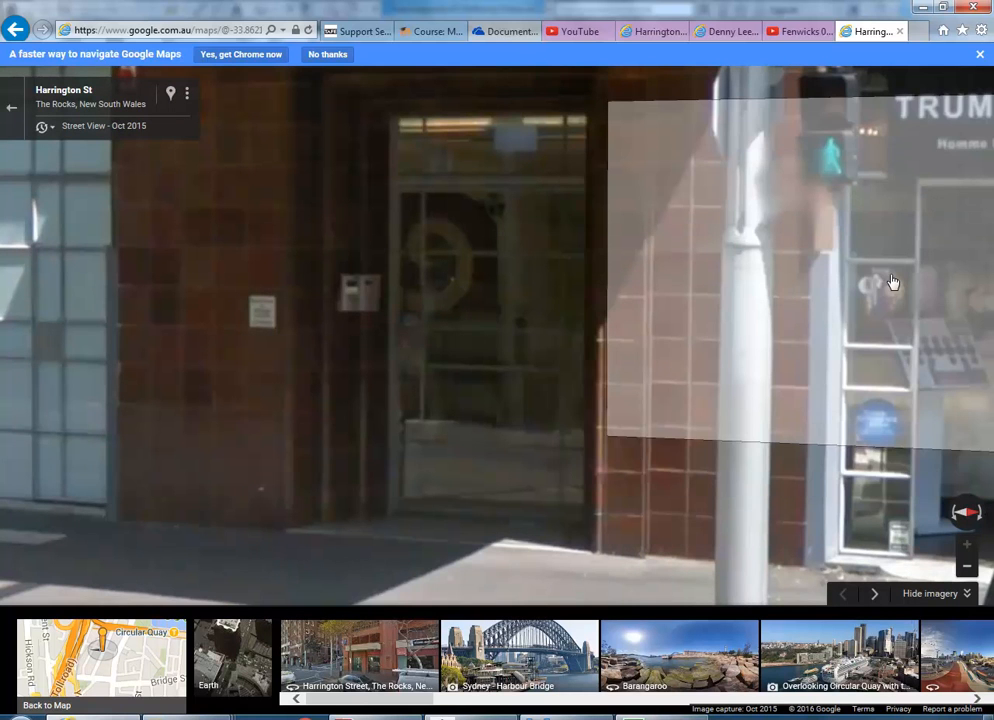
left_click(770, 301)
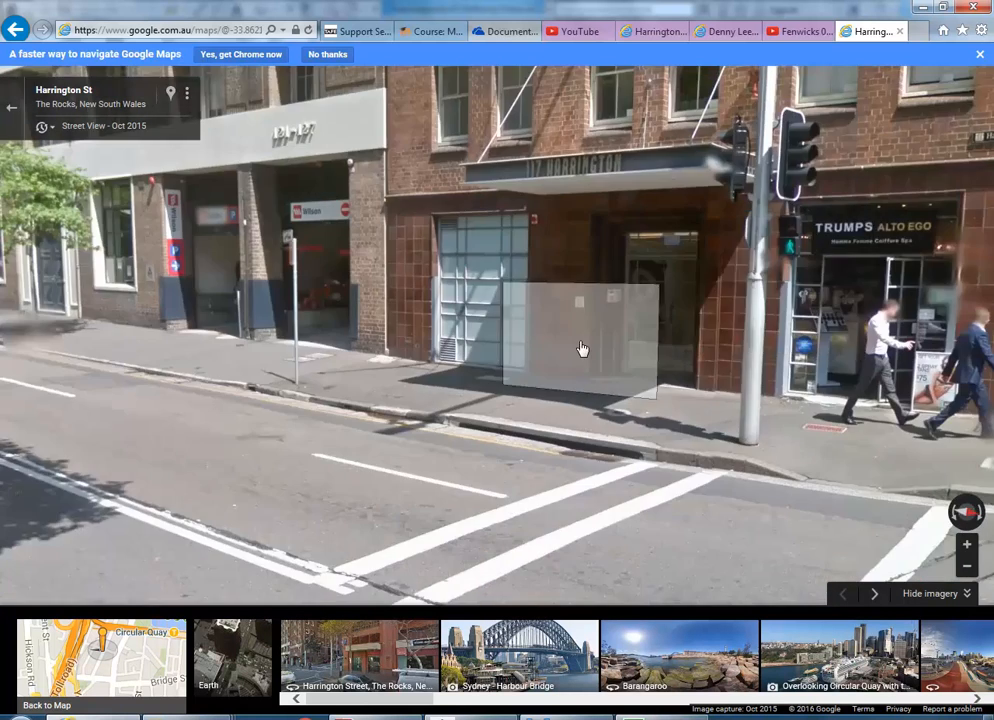
left_click(650, 318)
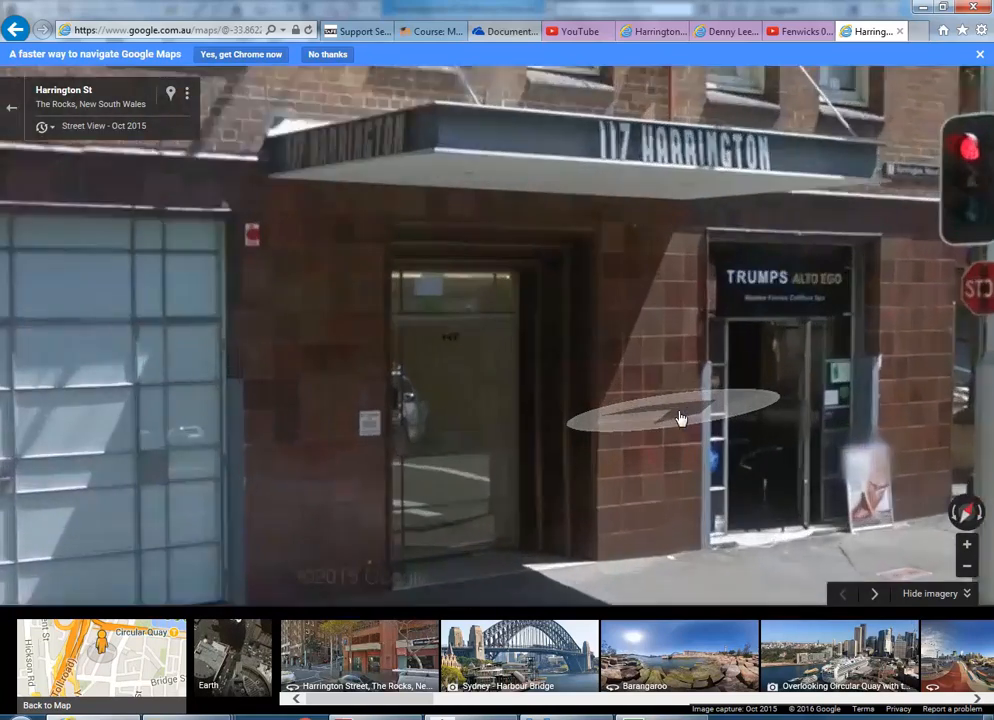
scroll(681, 418, "up", 1)
left_click_drag(682, 426, 815, 263)
scroll(815, 263, "down", 3)
left_click(704, 340)
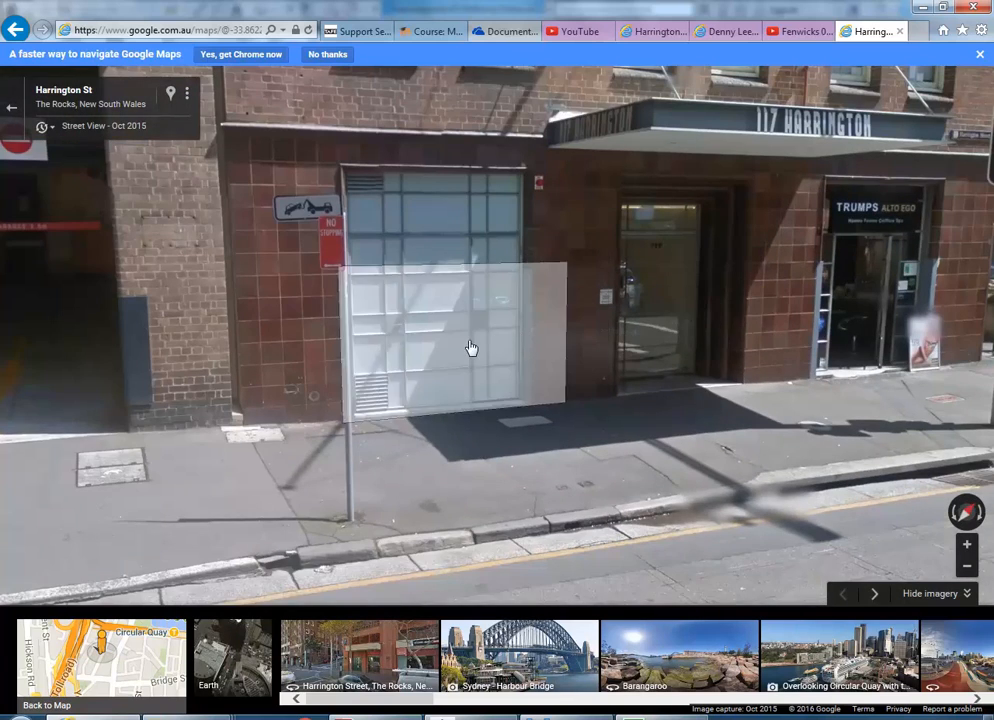
left_click(586, 435)
left_click(617, 343)
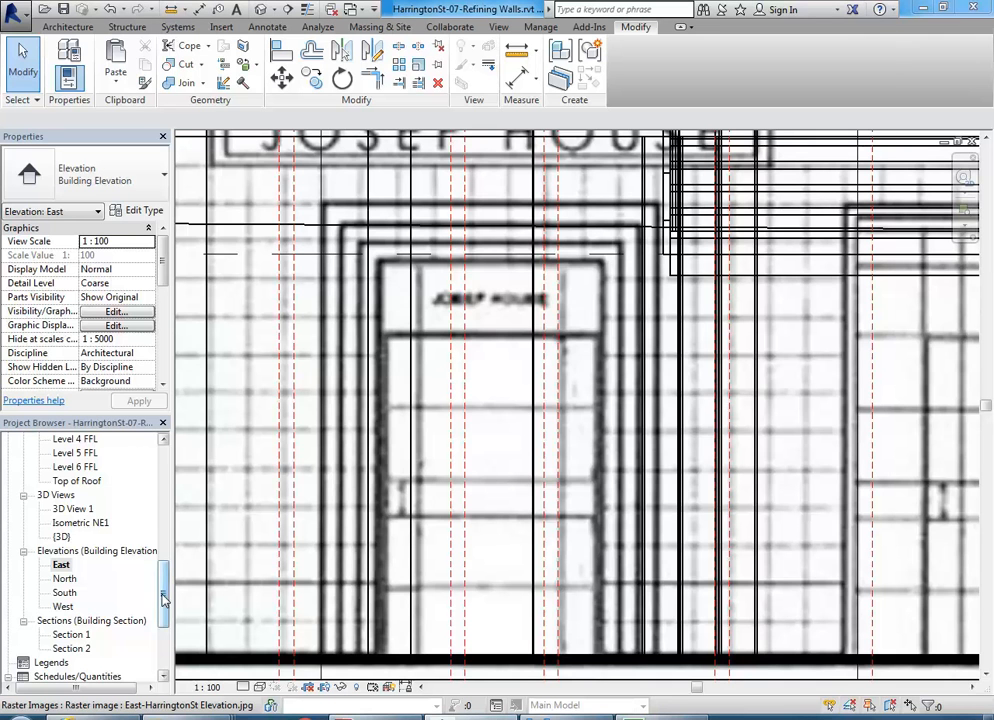
scroll(120, 560, "up", 10)
double_click(90, 495)
double_click(113, 508)
middle_click_drag(462, 410, 447, 402)
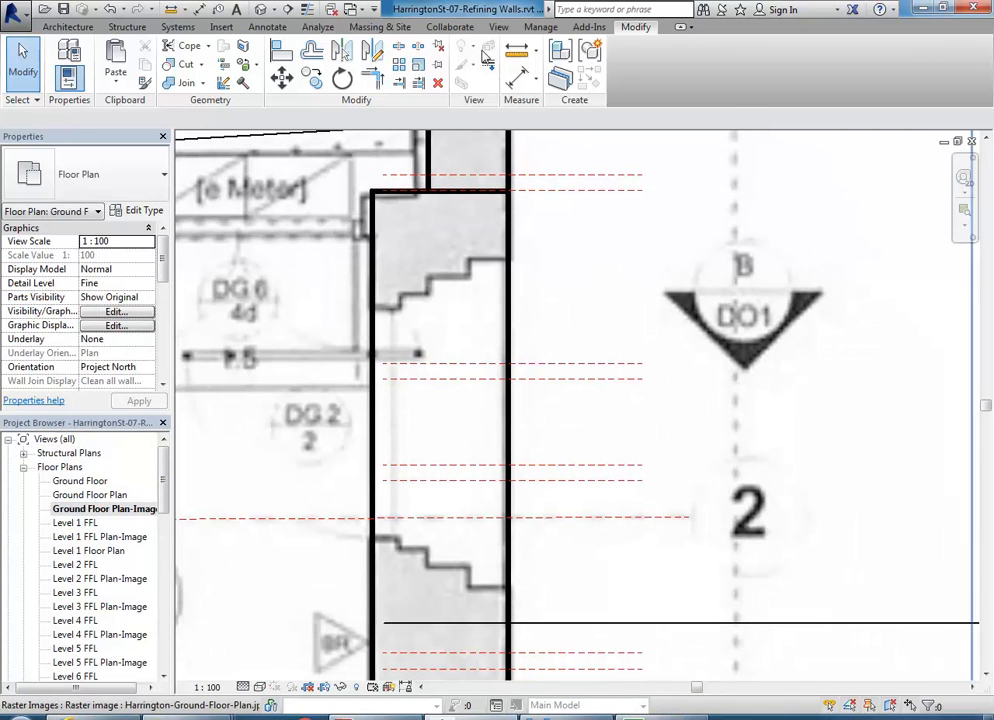
left_click(516, 51)
left_click(374, 307)
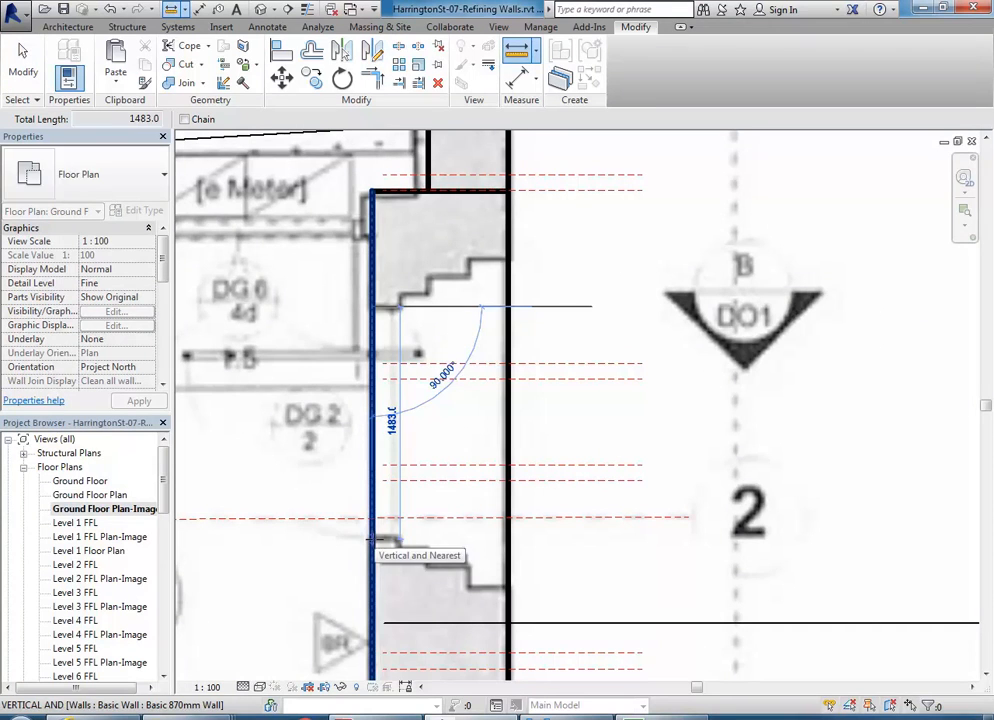
left_click(374, 540)
right_click(330, 427)
left_click(336, 433)
right_click(334, 370)
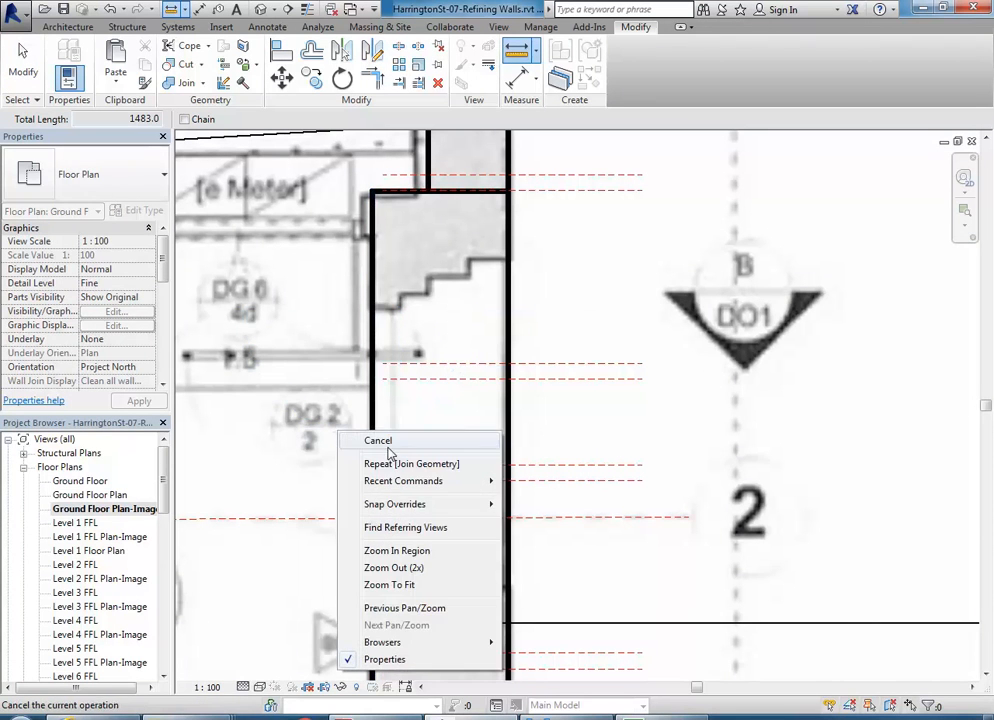
left_click(346, 378)
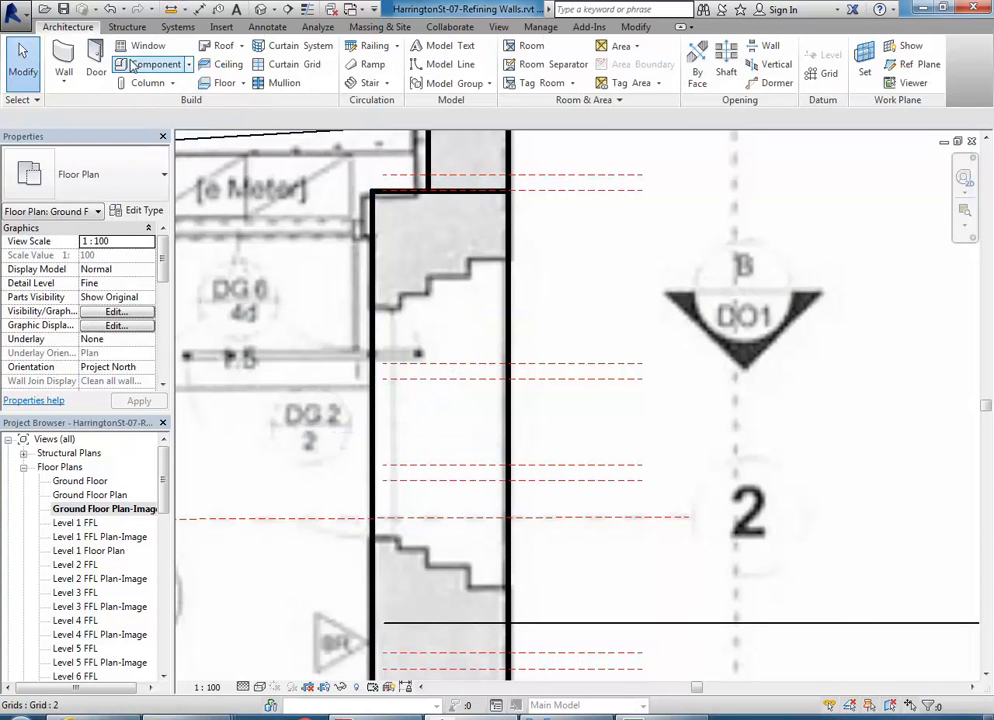
- Start the Door tool (DR) and browse to the Revit Library Doors folder to load a family
key("d")
key("r")
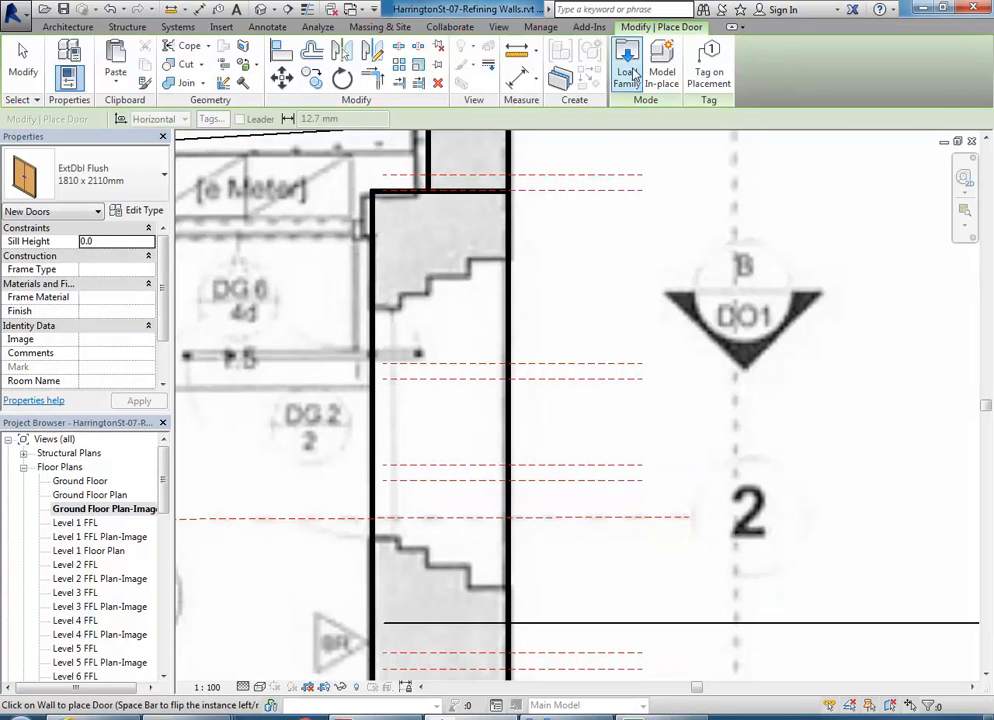
left_click(627, 55)
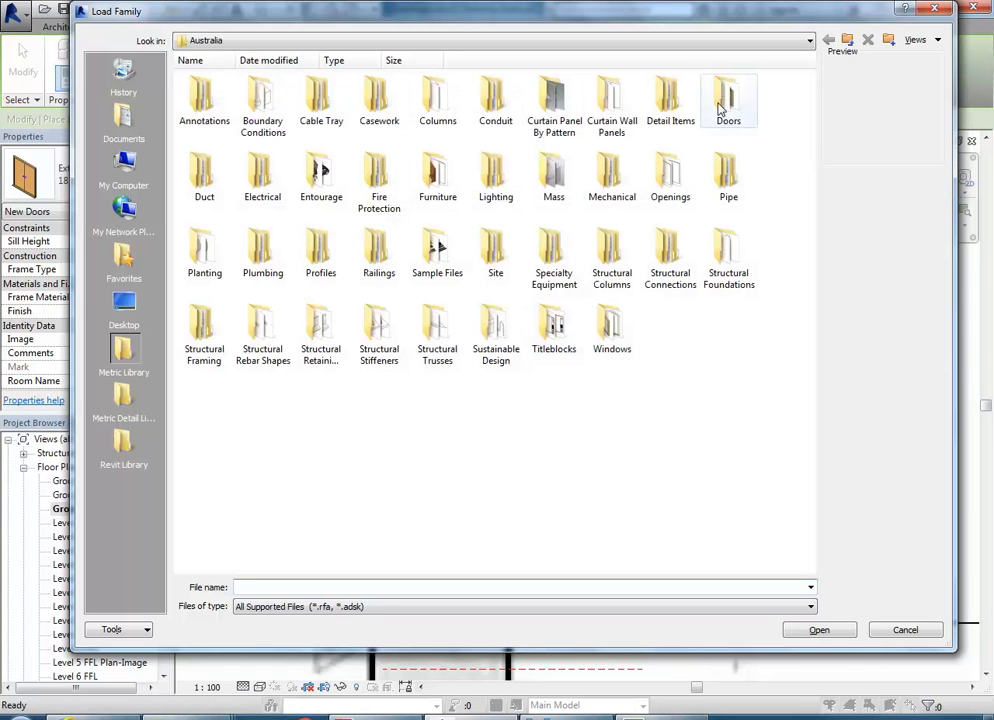
left_click(124, 448)
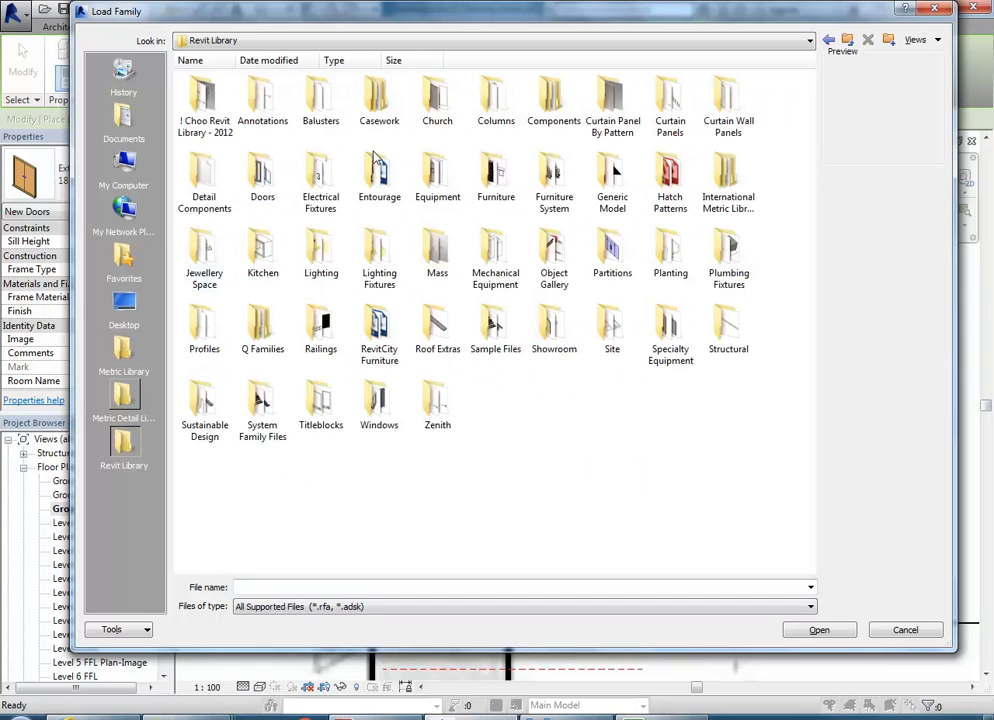
double_click(262, 182)
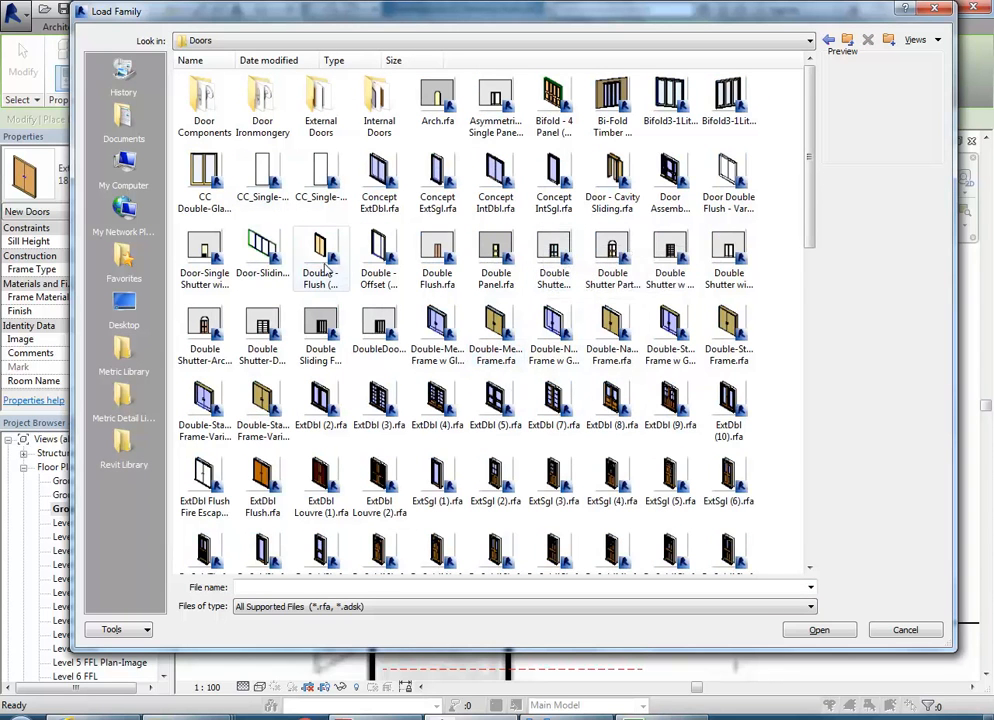
- Preview Door Double Flush - Variable and the NZ_DoorPanel_Timber-1Lite door families
left_click(716, 190)
scroll(700, 210, "down", 3)
scroll(688, 218, "down", 2)
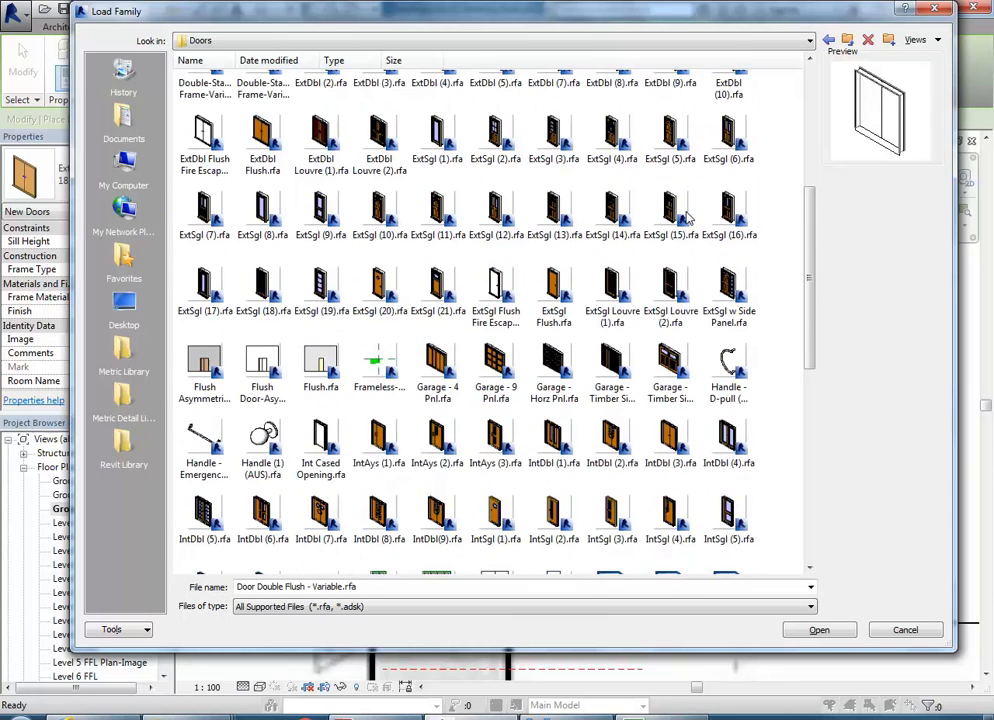
scroll(440, 560, "down", 1)
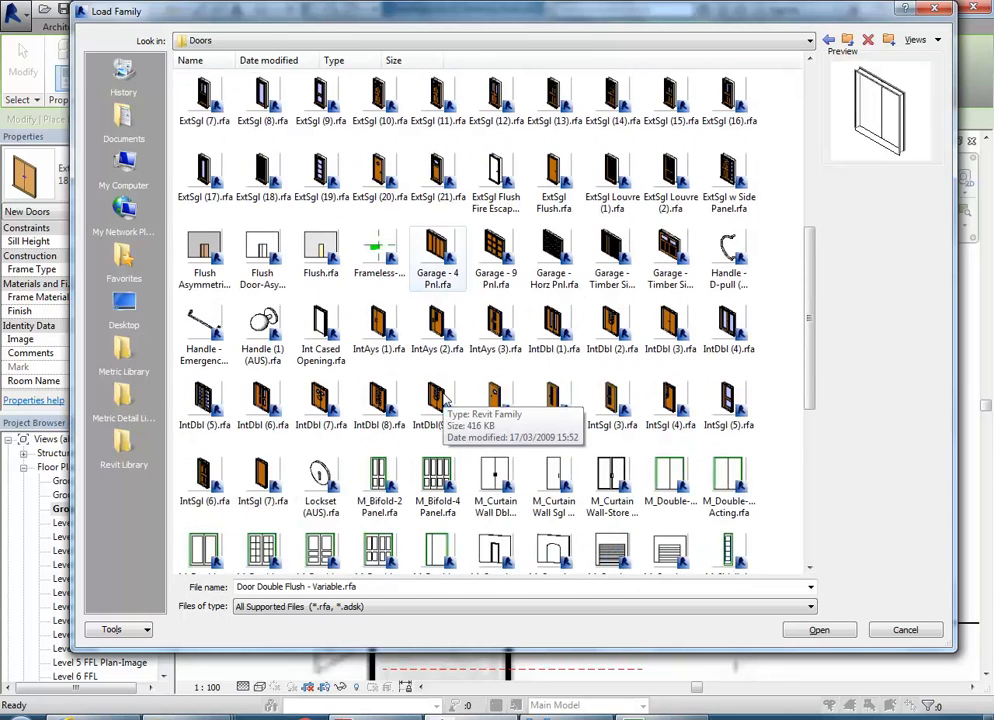
scroll(446, 400, "down", 1)
scroll(446, 400, "down", 2)
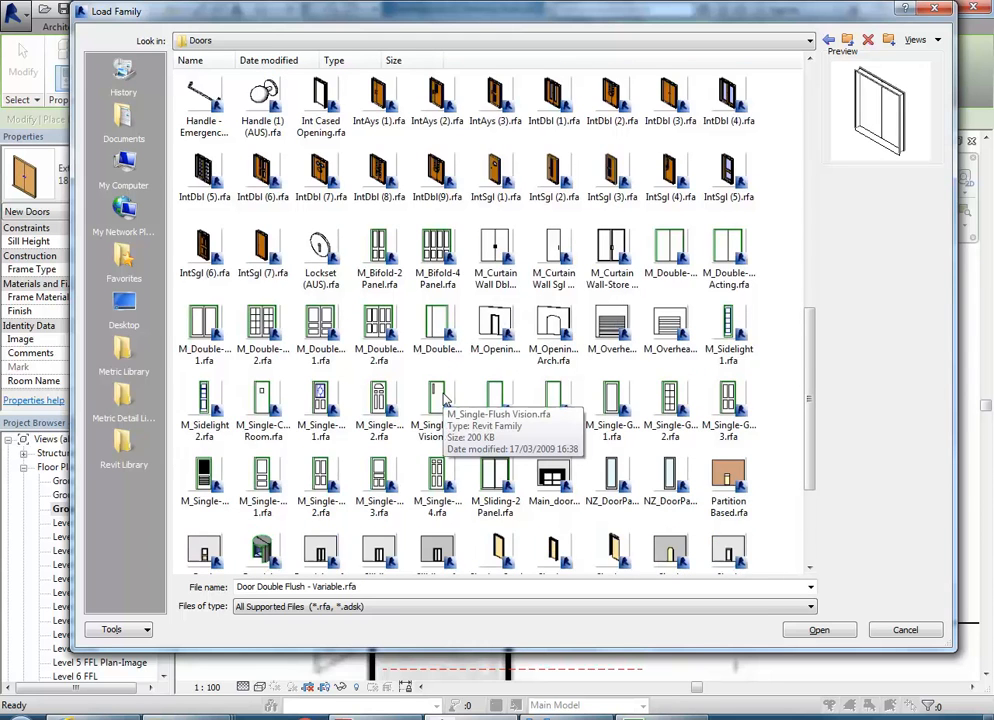
scroll(446, 400, "down", 1)
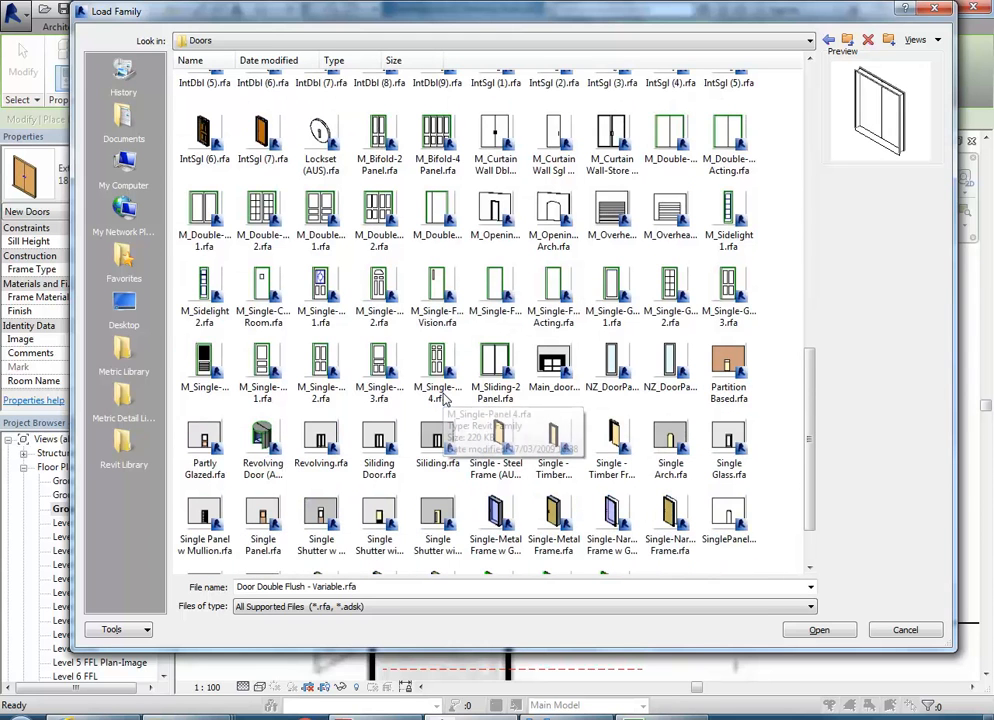
scroll(446, 400, "down", 1)
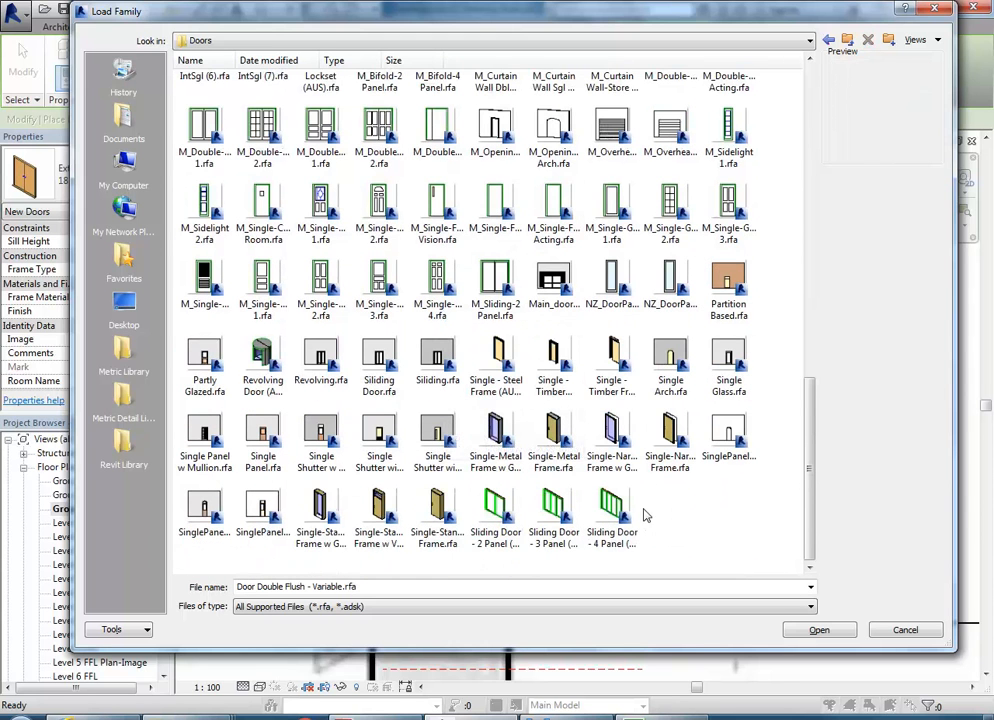
left_click(612, 282)
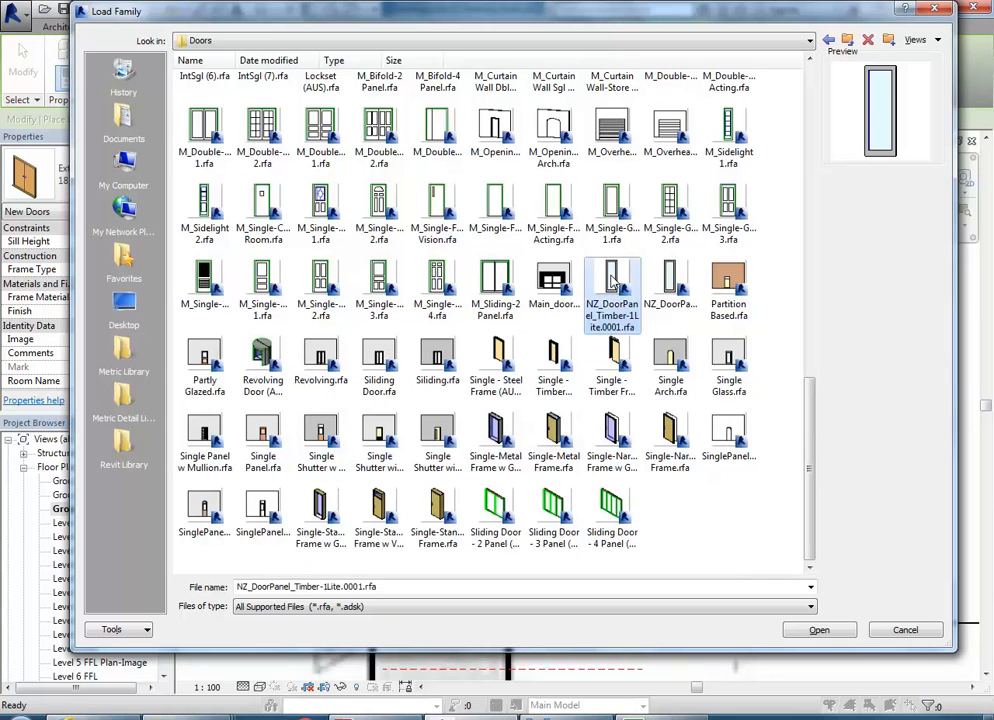
left_click(672, 282)
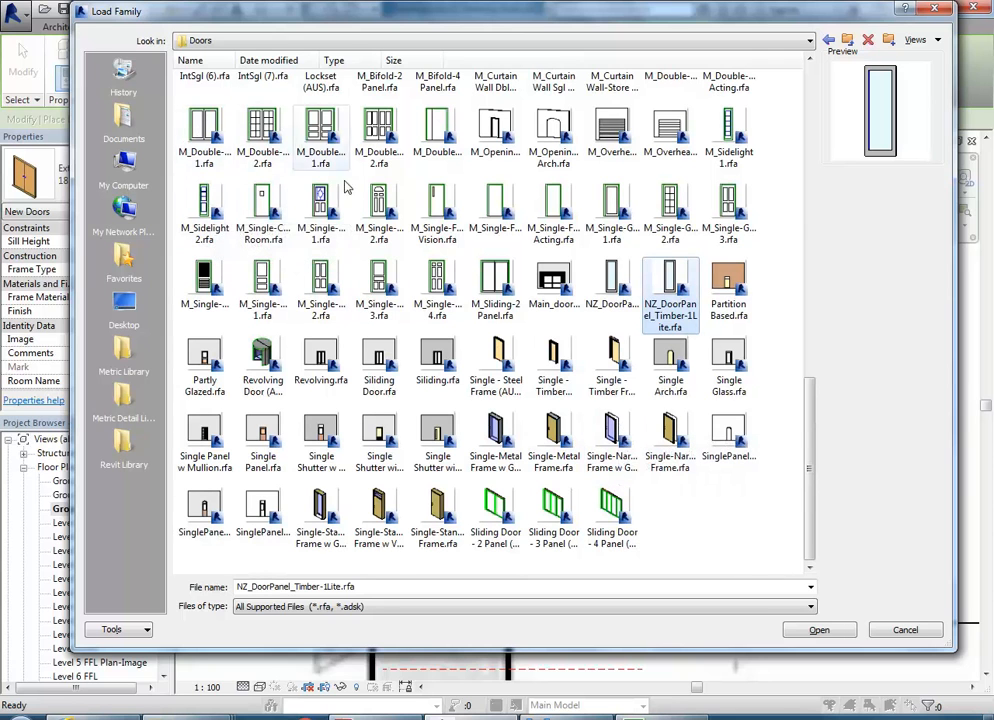
scroll(459, 288, "up", 15)
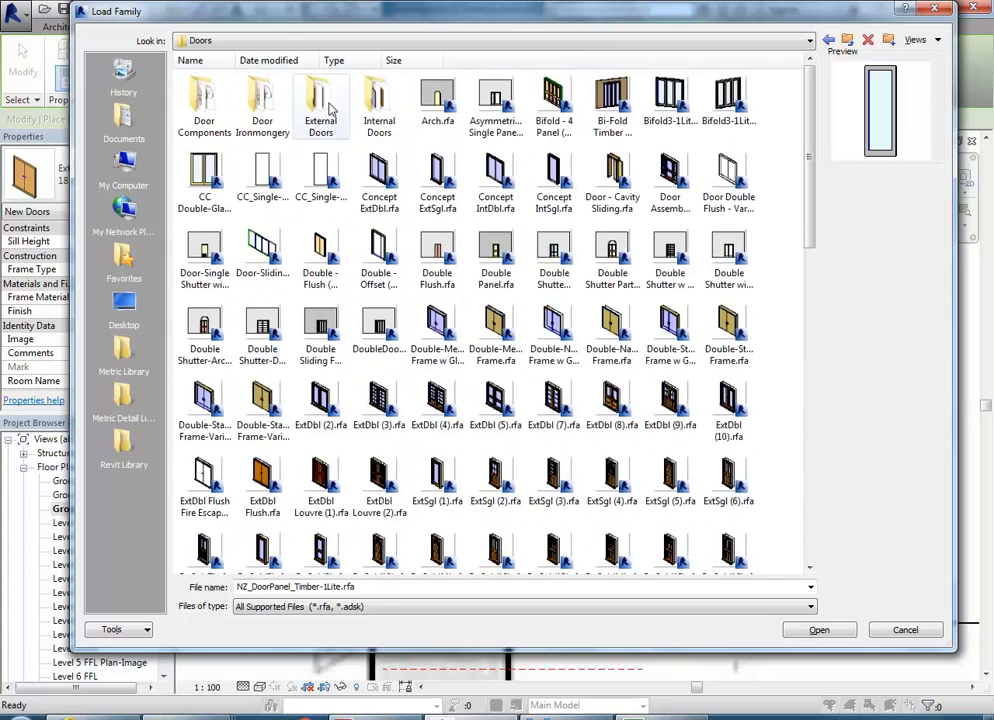
- Load Concept ExtSgl.rfa from the External Doors folder
double_click(340, 110)
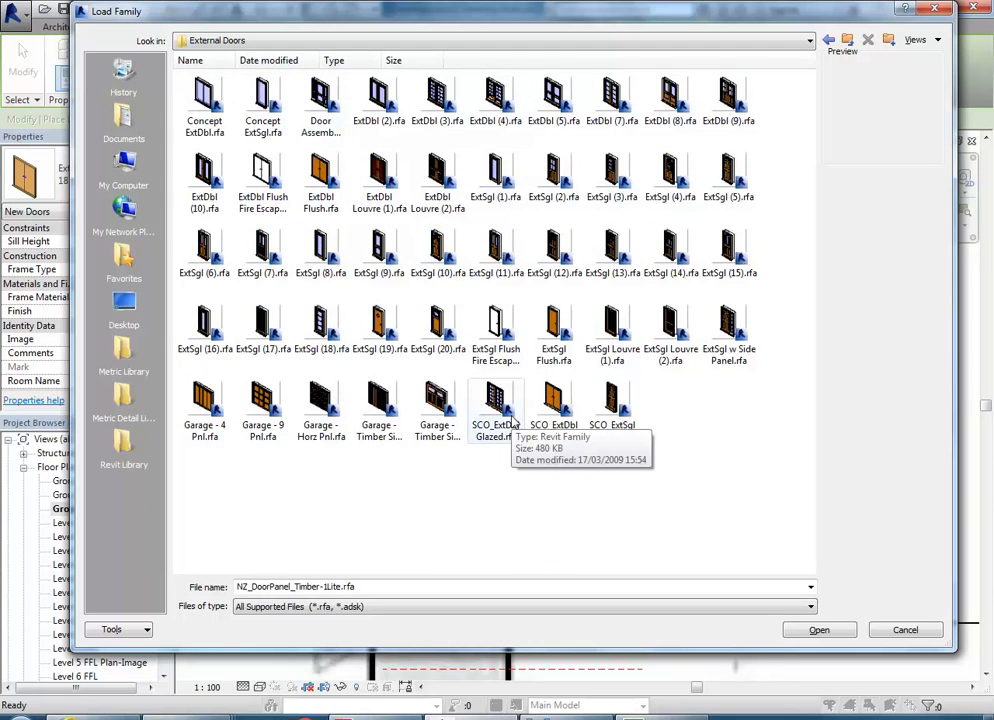
left_click(256, 107)
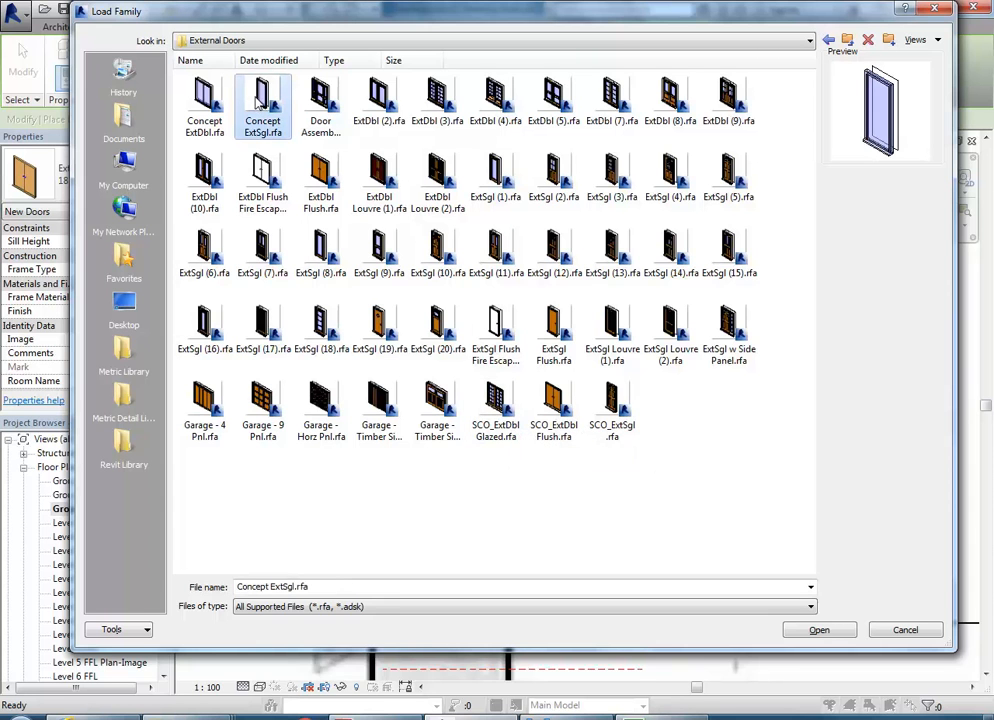
double_click(262, 92)
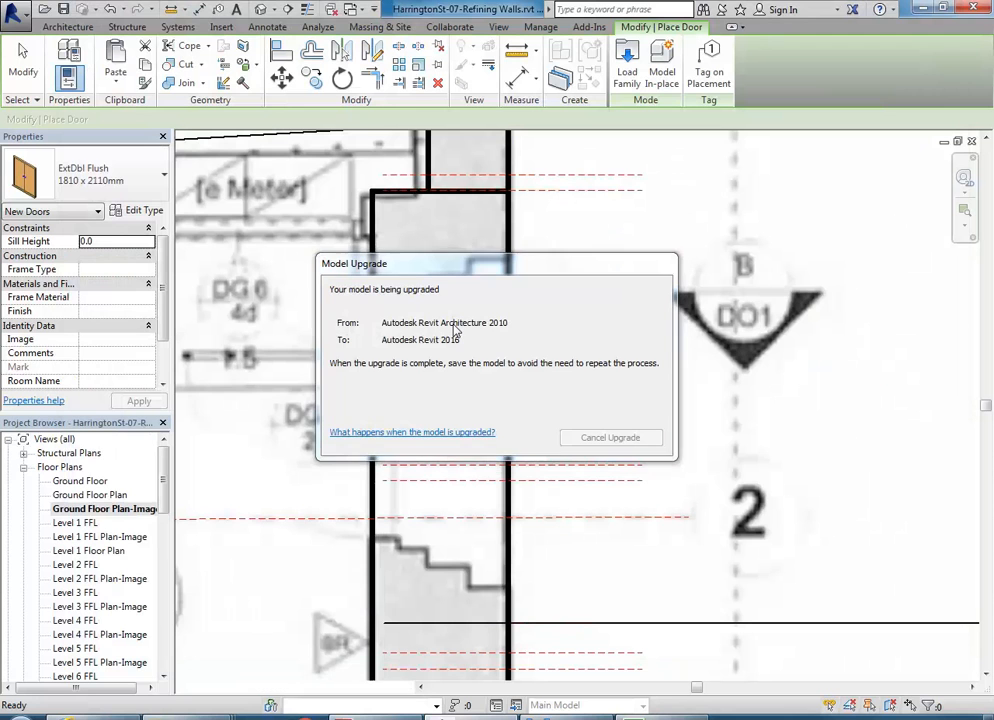
- Duplicate the Concept ExtSgl type as 1500 x 2110mm and set its Width to 1500
left_click(143, 211)
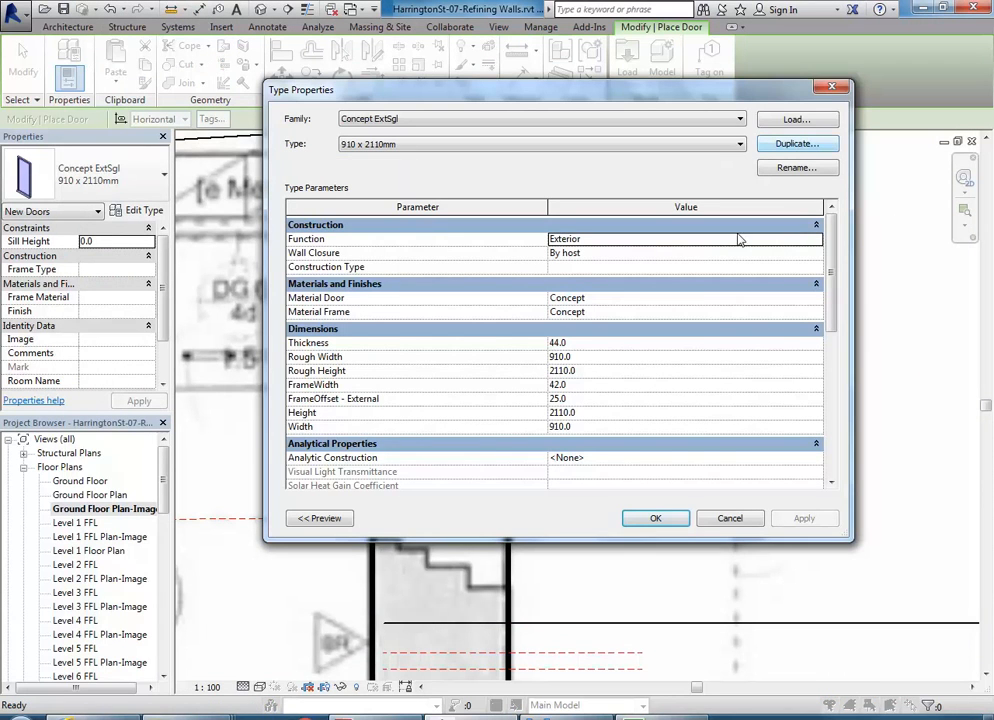
left_click(784, 146)
left_click(510, 250)
key("BackSpace")
left_click_drag(440, 245, 395, 245)
type("1500 x 2110mm")
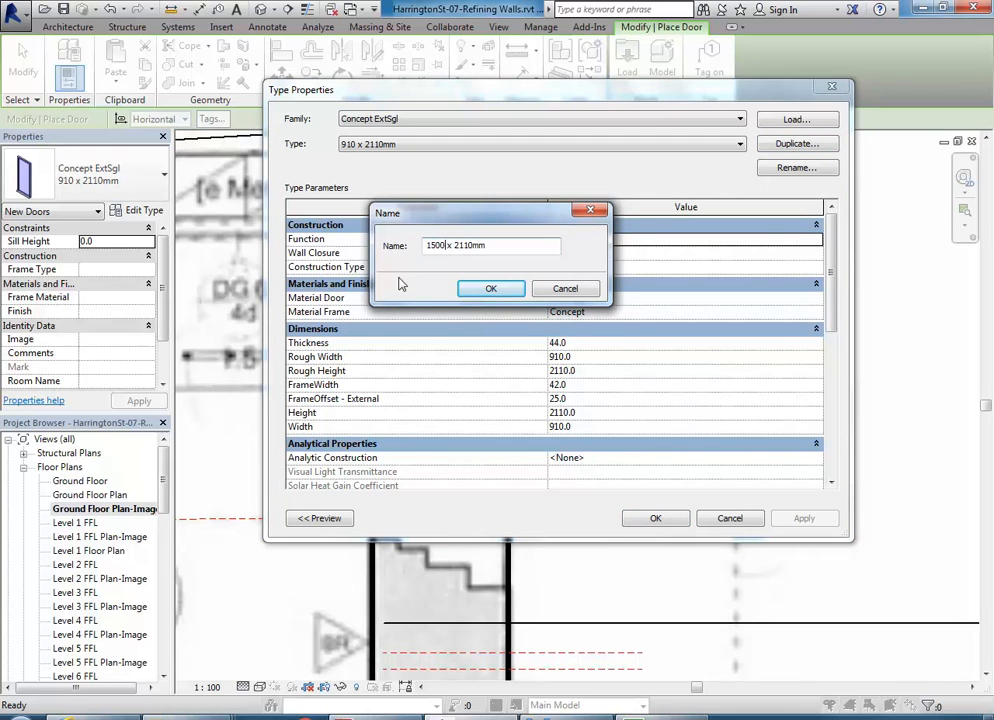
left_click(490, 288)
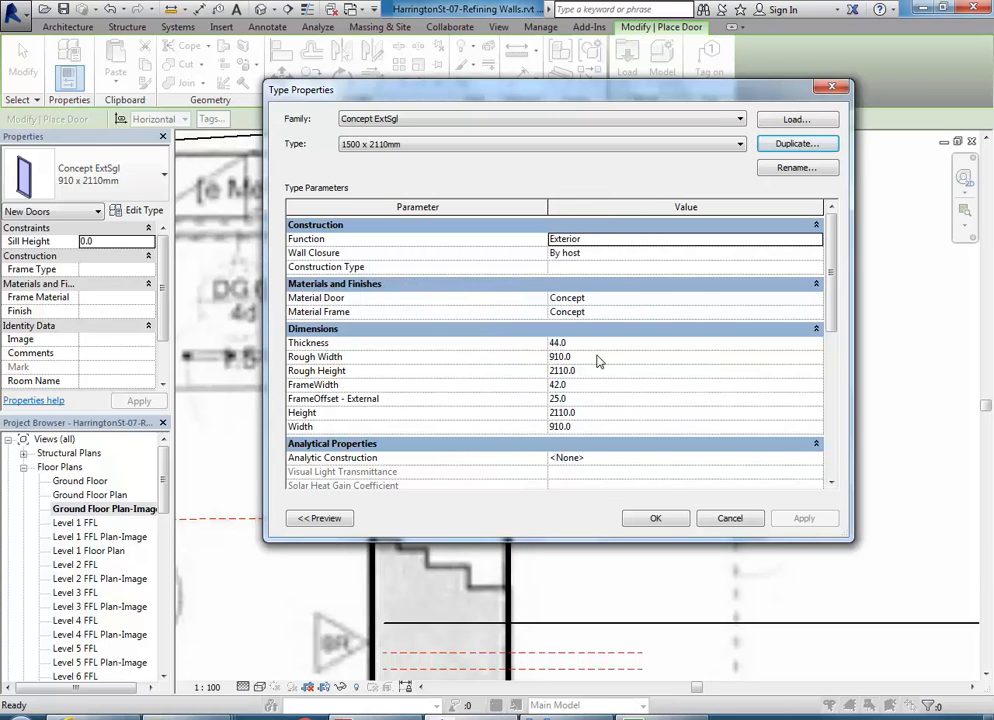
left_click(603, 427)
type("1500")
left_click(655, 518)
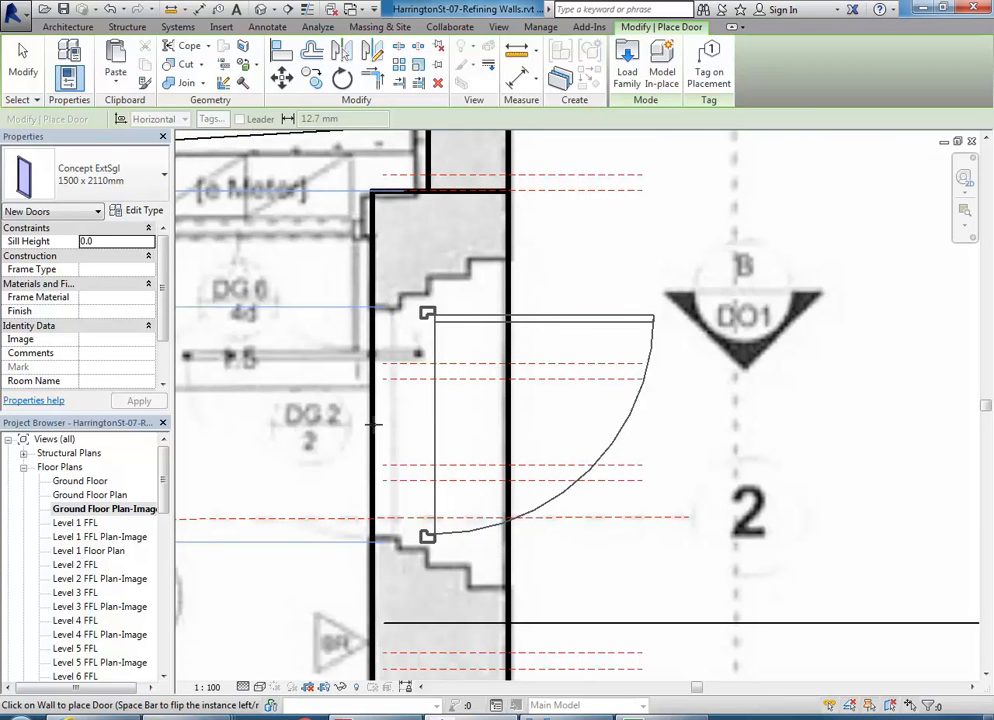
- Place the 1500 x 2110mm door in the wall opening and flip its swing to the opposite face
left_click(440, 425)
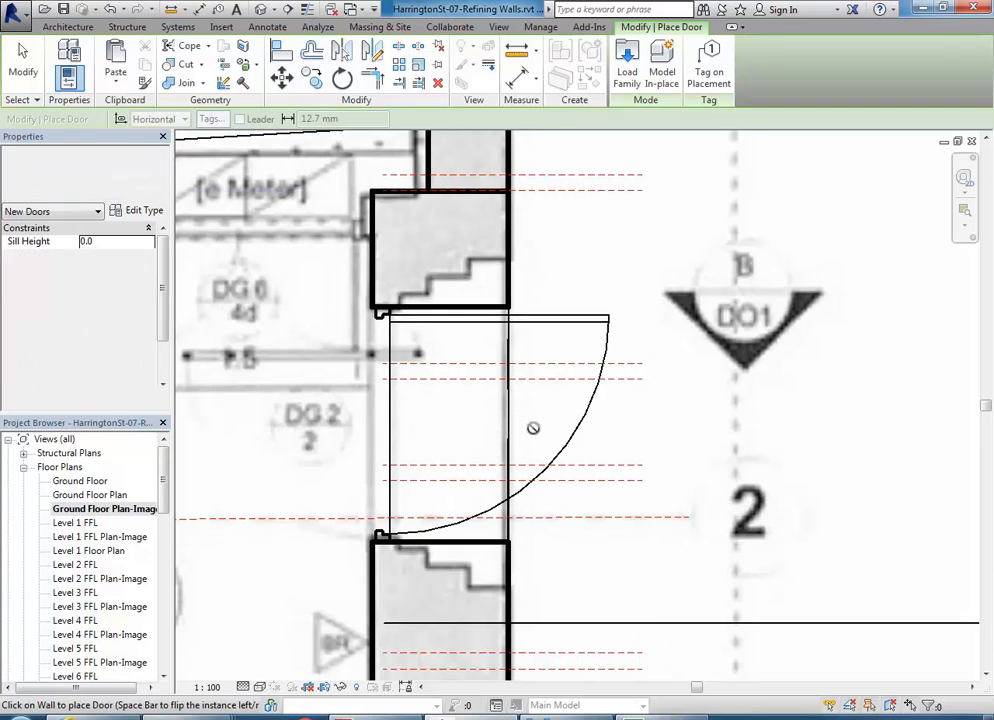
key("Escape")
left_click(461, 446)
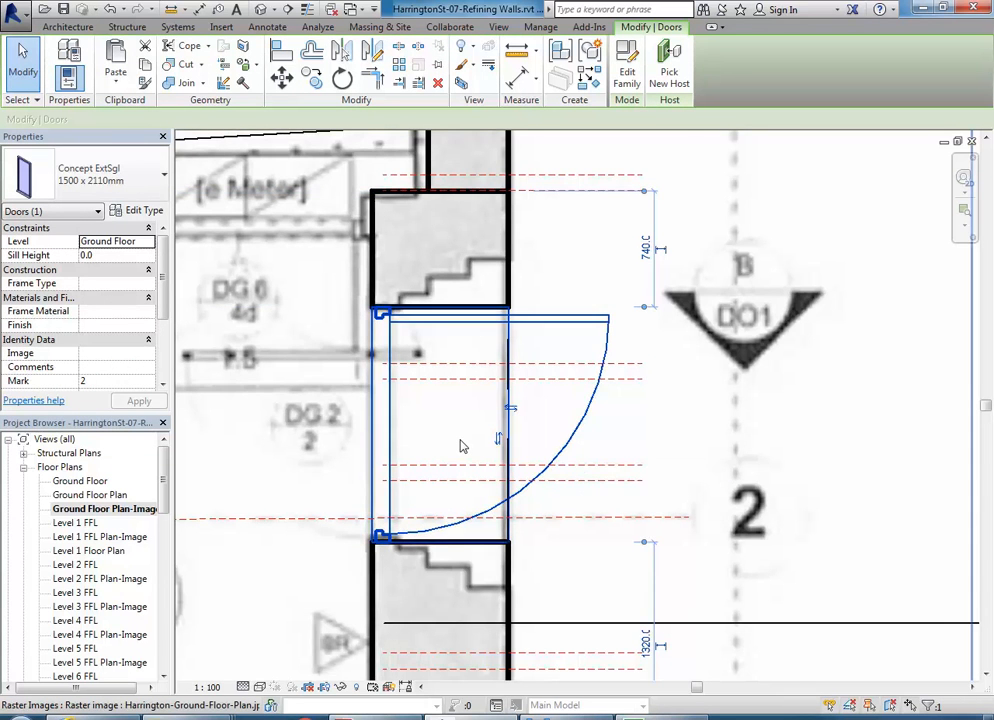
scroll(461, 446, "down", 2)
scroll(461, 446, "up", 2)
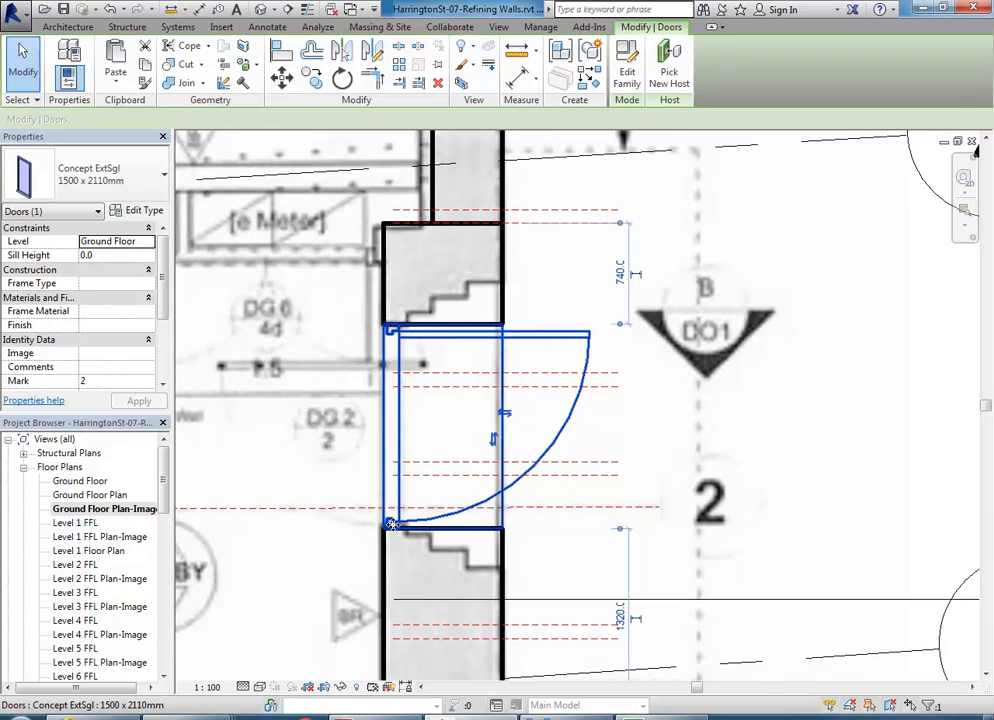
left_click(505, 416)
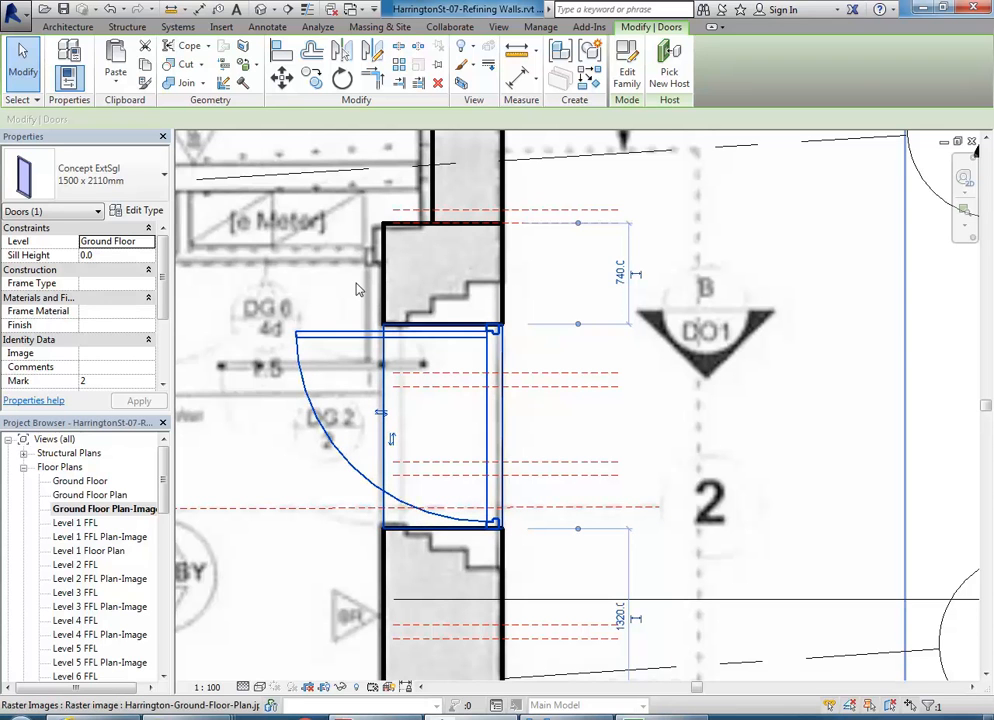
left_click(139, 210)
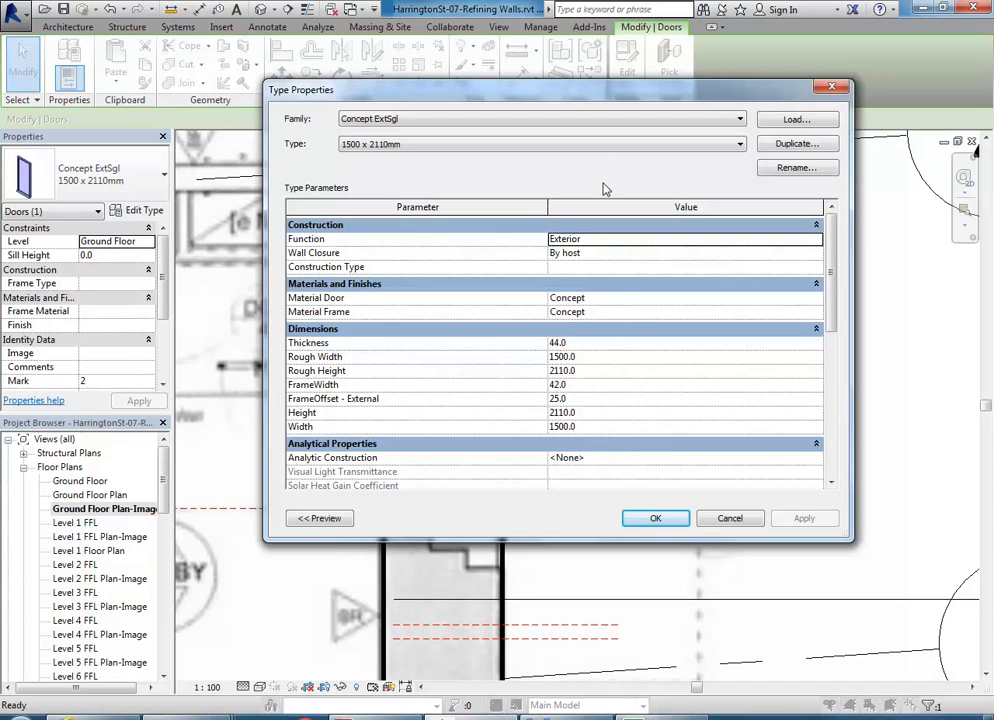
- Set the door type's FrameOffset - External to 300 and apply it
left_click_drag(628, 98, 456, 98)
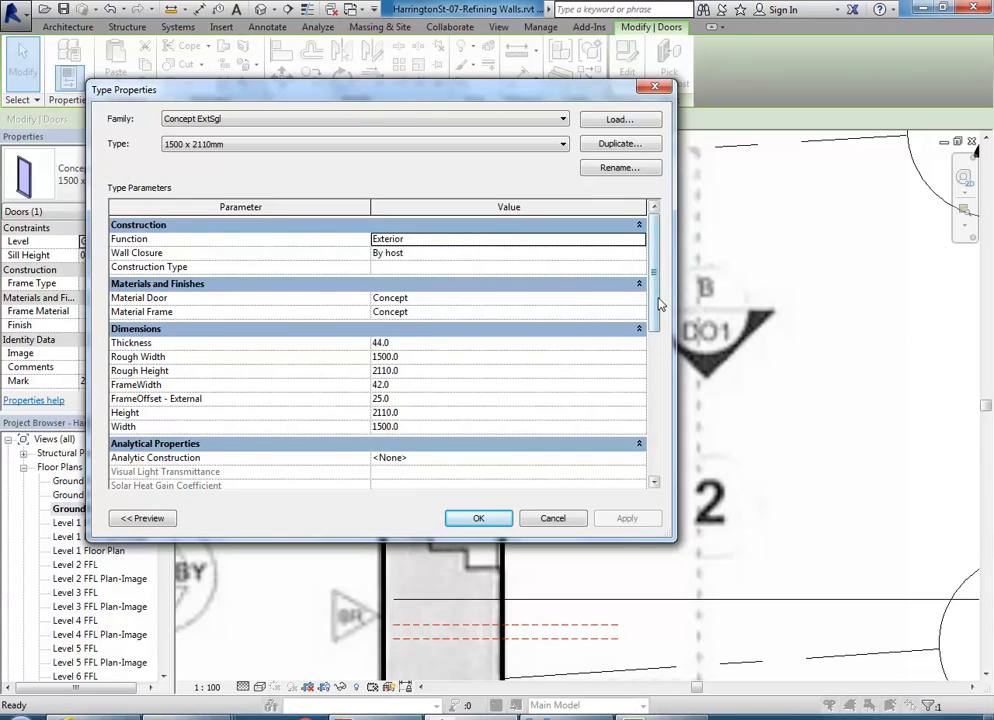
scroll(655, 340, "down", 2)
left_click_drag(655, 340, 694, 302)
left_click(410, 398)
type("300")
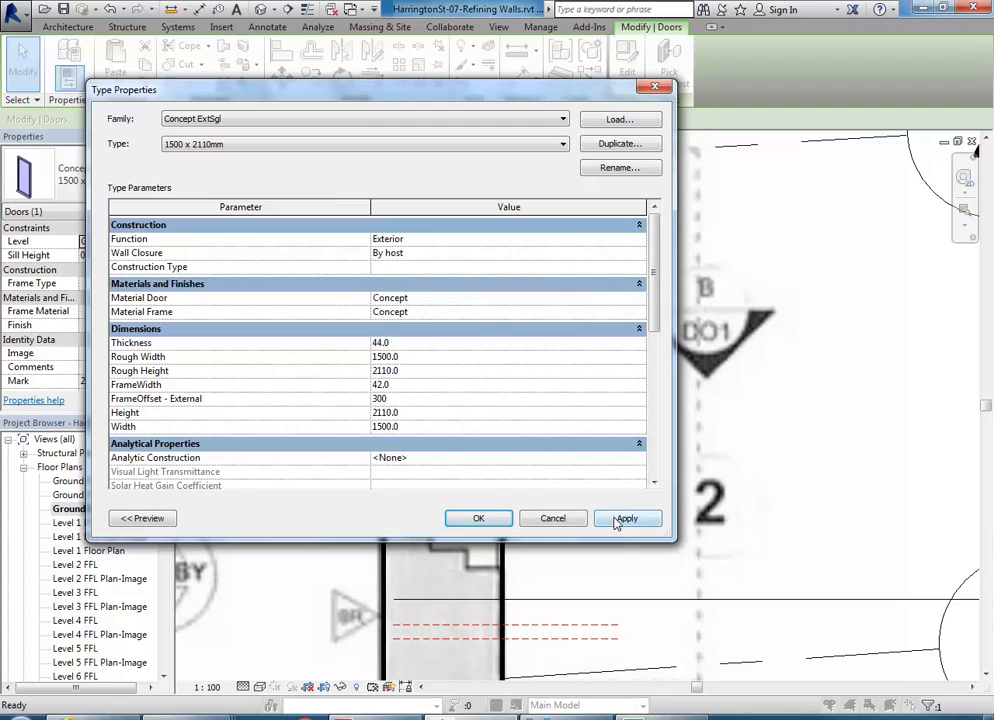
left_click(621, 519)
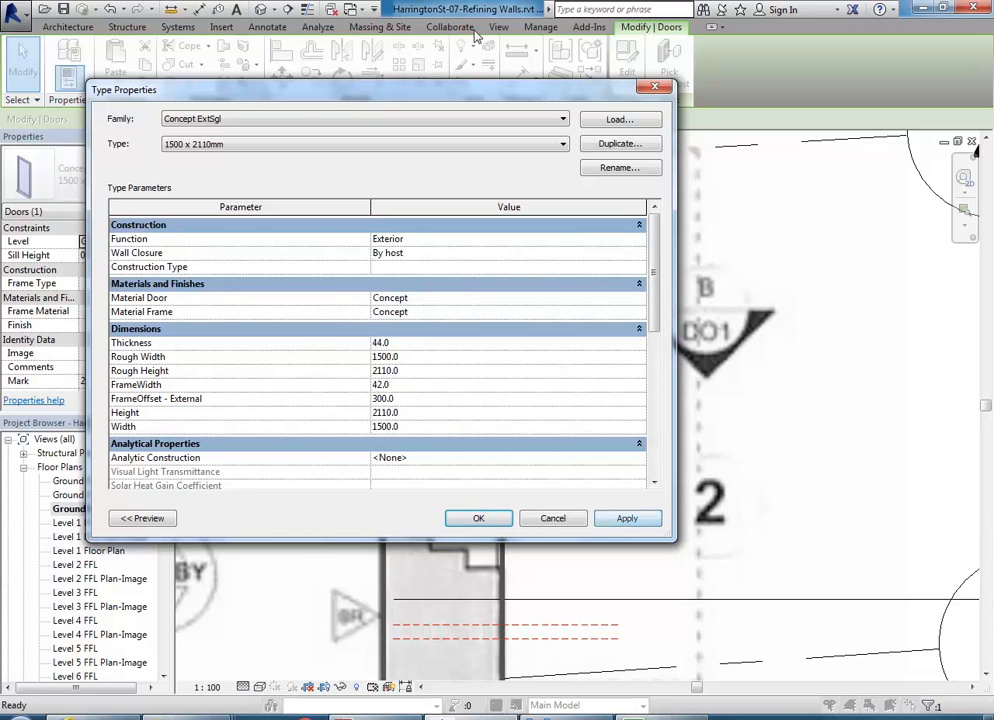
- Increase the external frame offset to 700 and confirm the door type changes
left_click_drag(515, 82, 773, 80)
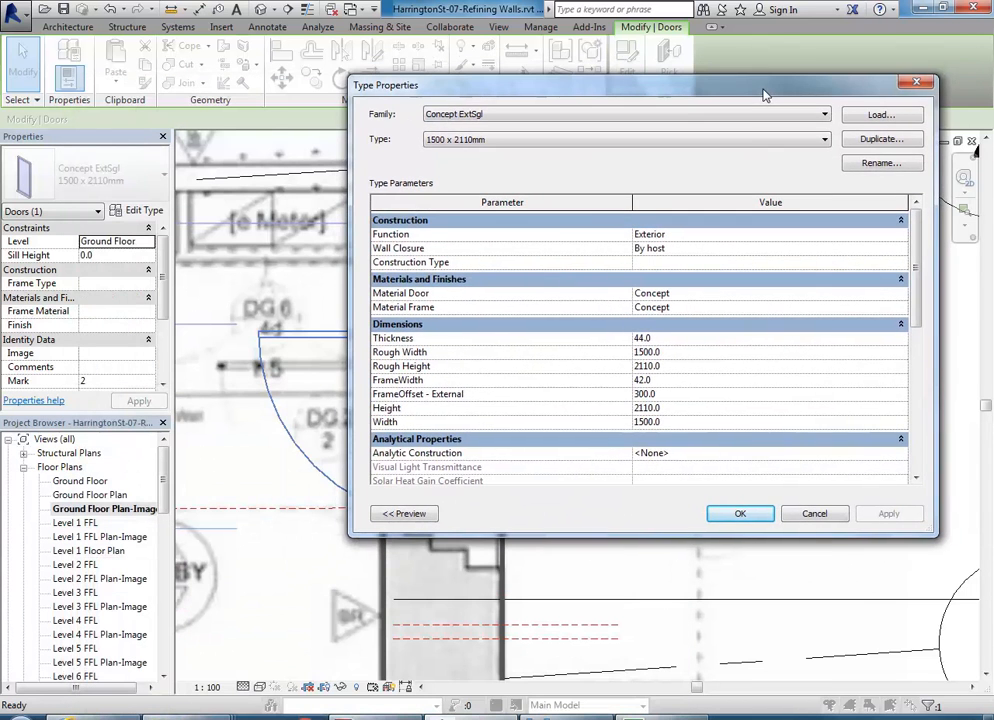
left_click(686, 398)
type("5")
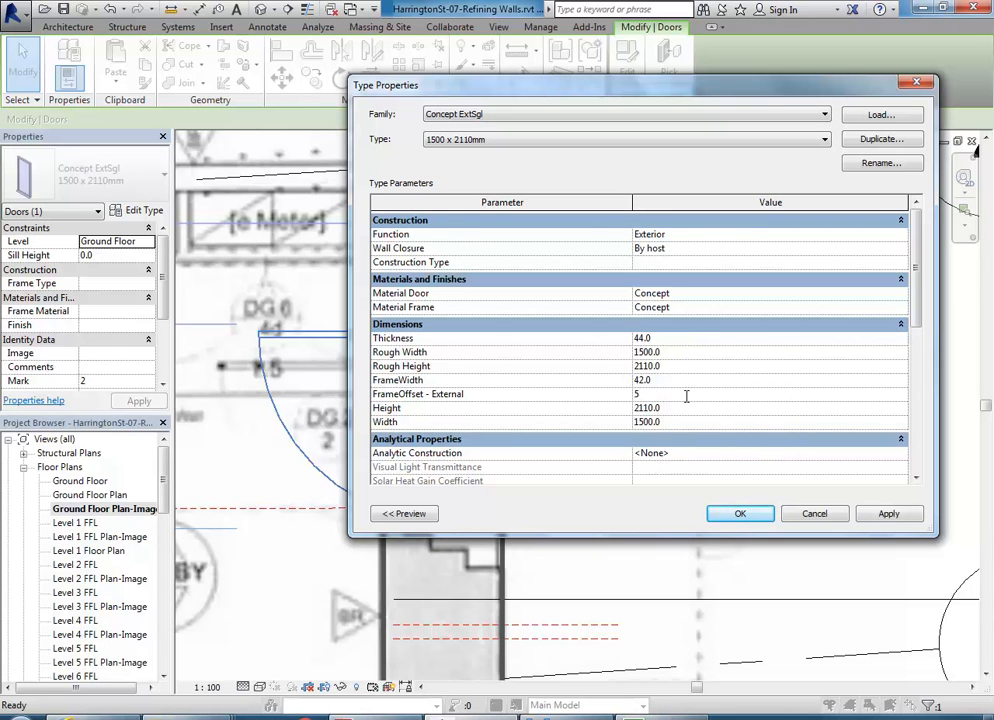
type("00")
left_click(889, 513)
left_click_drag(741, 82, 626, 126)
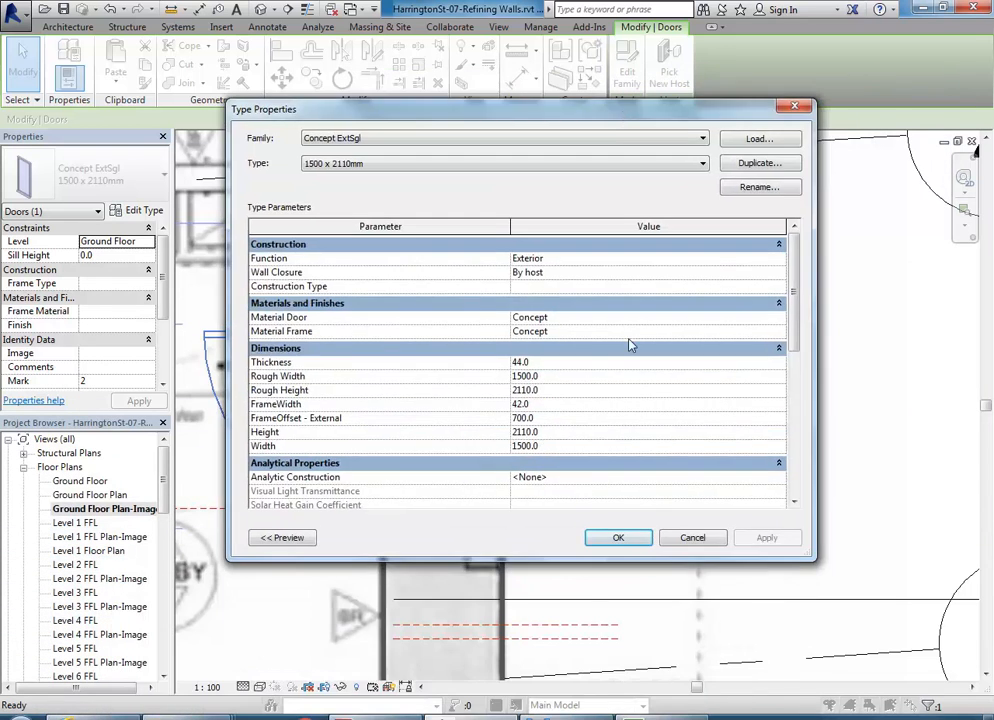
left_click(626, 539)
middle_click_drag(354, 437, 426, 450)
scroll(376, 399, "down", 2)
scroll(414, 438, "up", 2)
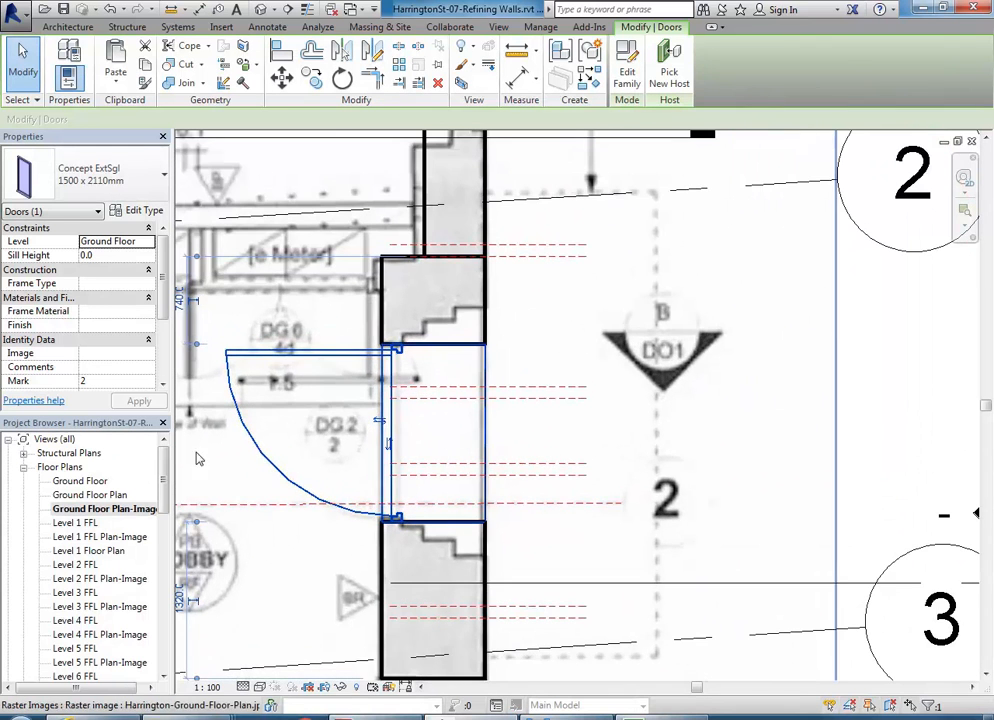
- Open the default {3D} view and centre the door in it
key("Escape")
scroll(157, 482, "down", 10)
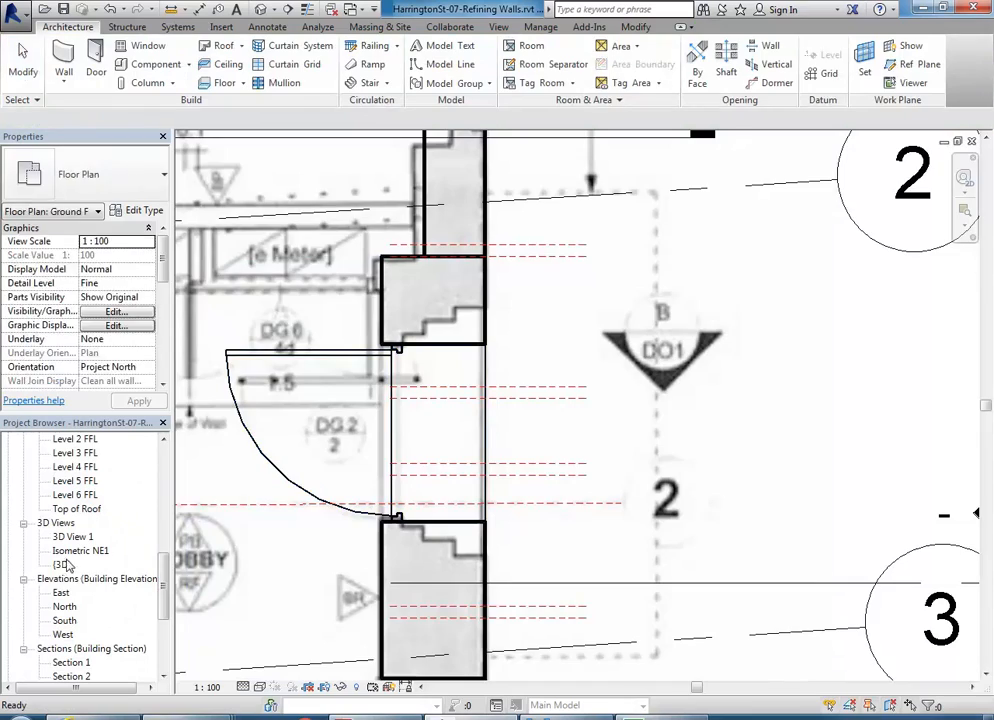
double_click(62, 565)
middle_click_drag(570, 473, 642, 357)
middle_click_drag(512, 583, 496, 441)
- Zoom in closely on the door set back in the thickened wall's recess
key("Escape")
scroll(506, 500, "up", 3)
scroll(508, 421, "up", 2)
scroll(476, 454, "up", 2)
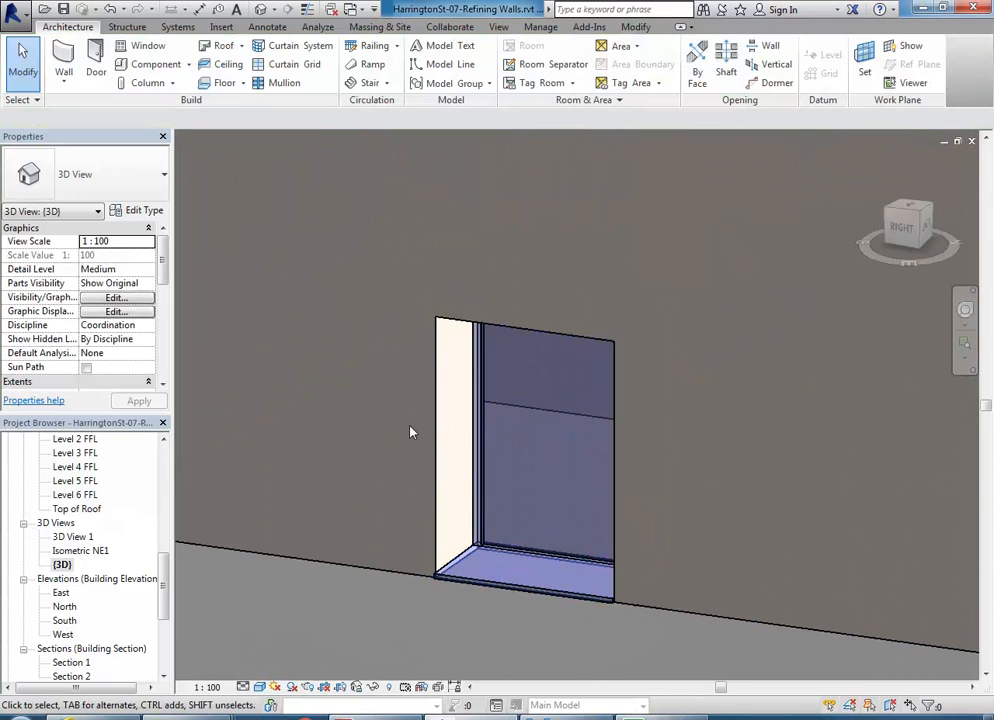
scroll(382, 422, "down", 3)
scroll(364, 422, "up", 3)
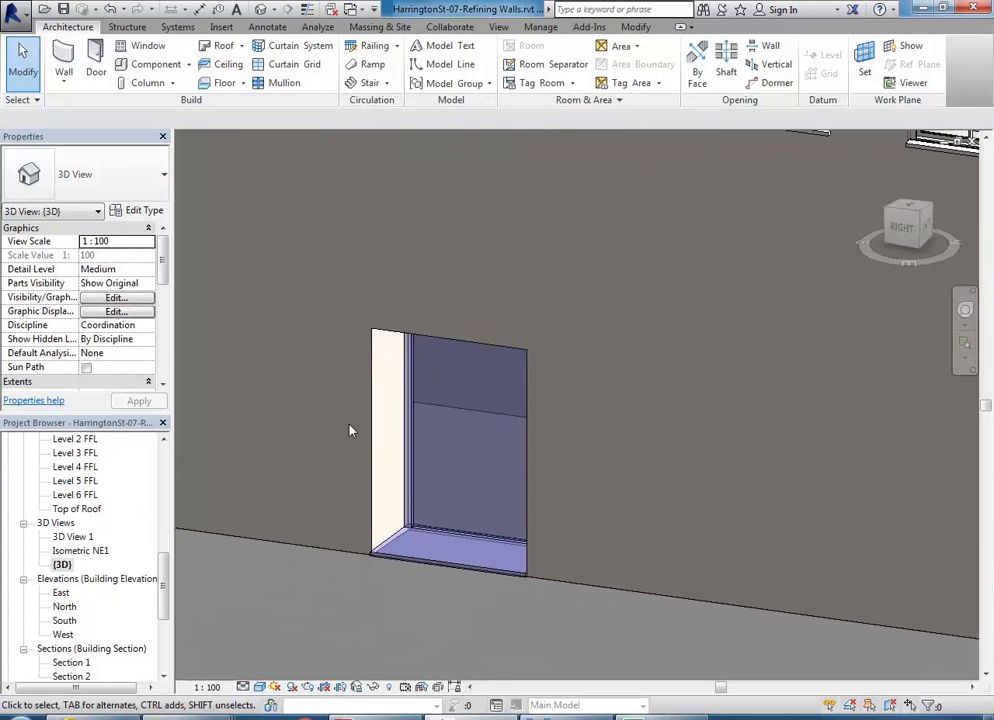
middle_click_drag(350, 431, 351, 379)
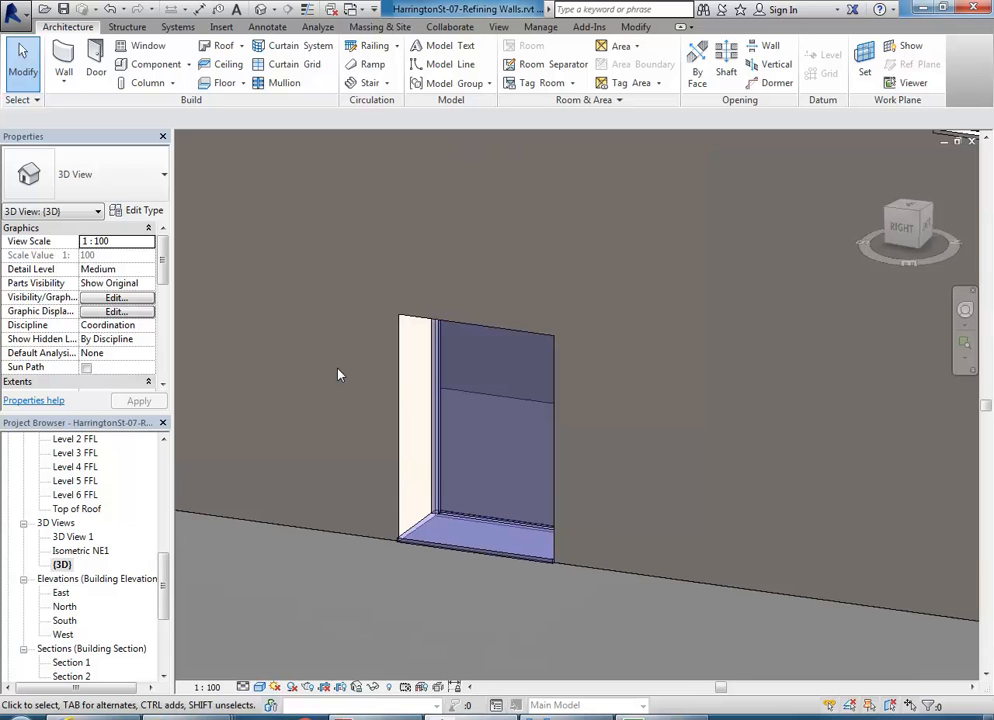
scroll(340, 370, "up", 1)
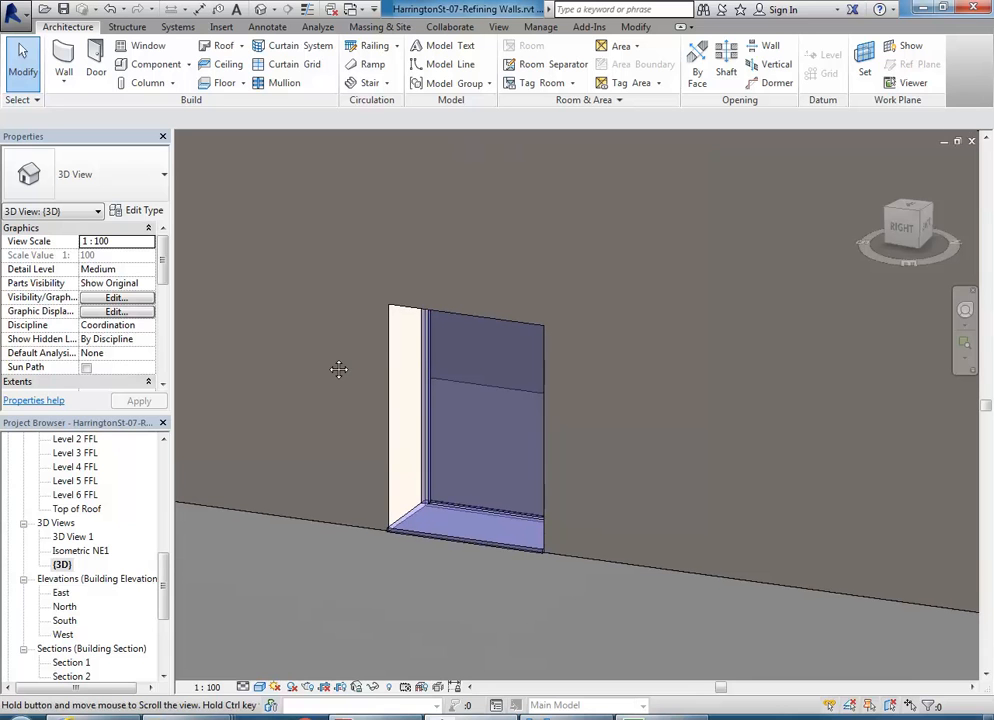
scroll(392, 518, "up", 2)
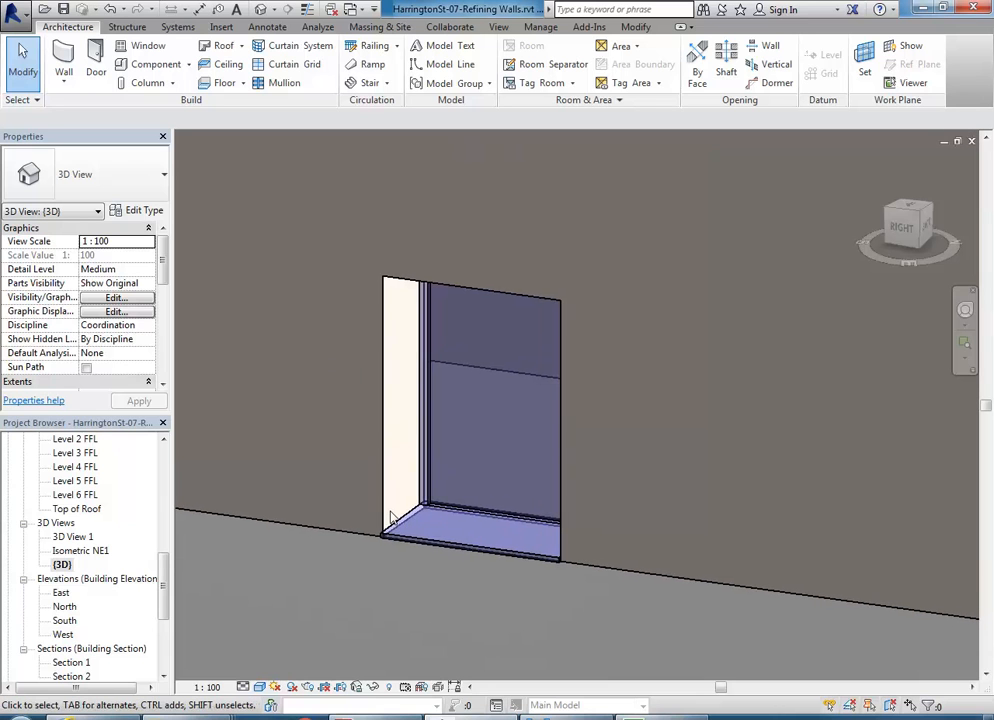
left_click(189, 66)
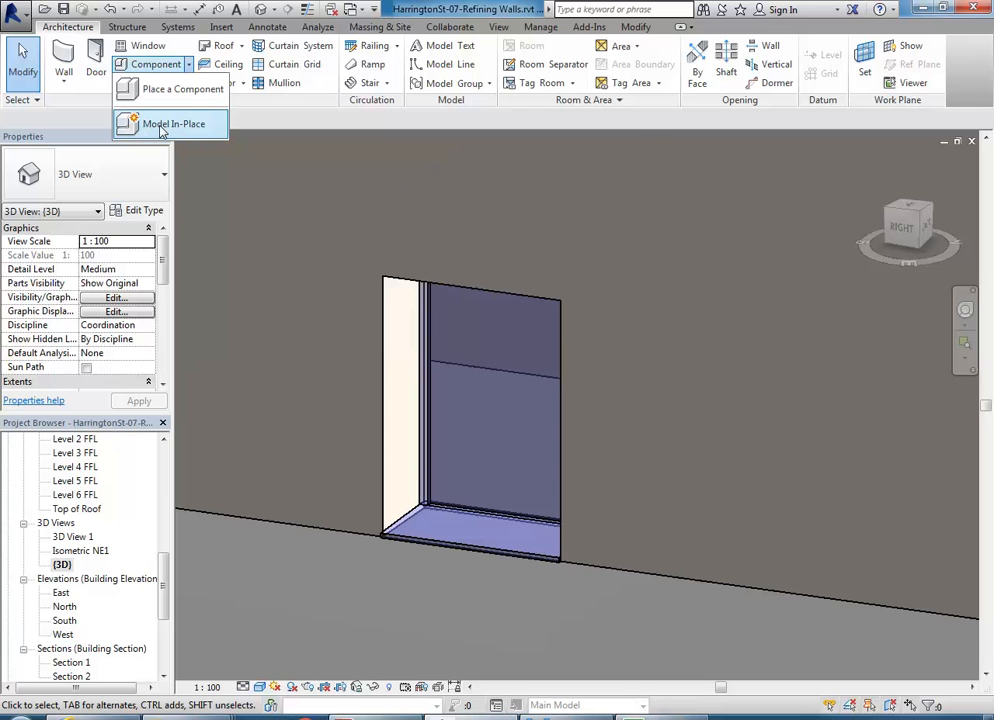
- Create a Model In-Place family in the Walls category named 'Void Stepping'
left_click(161, 127)
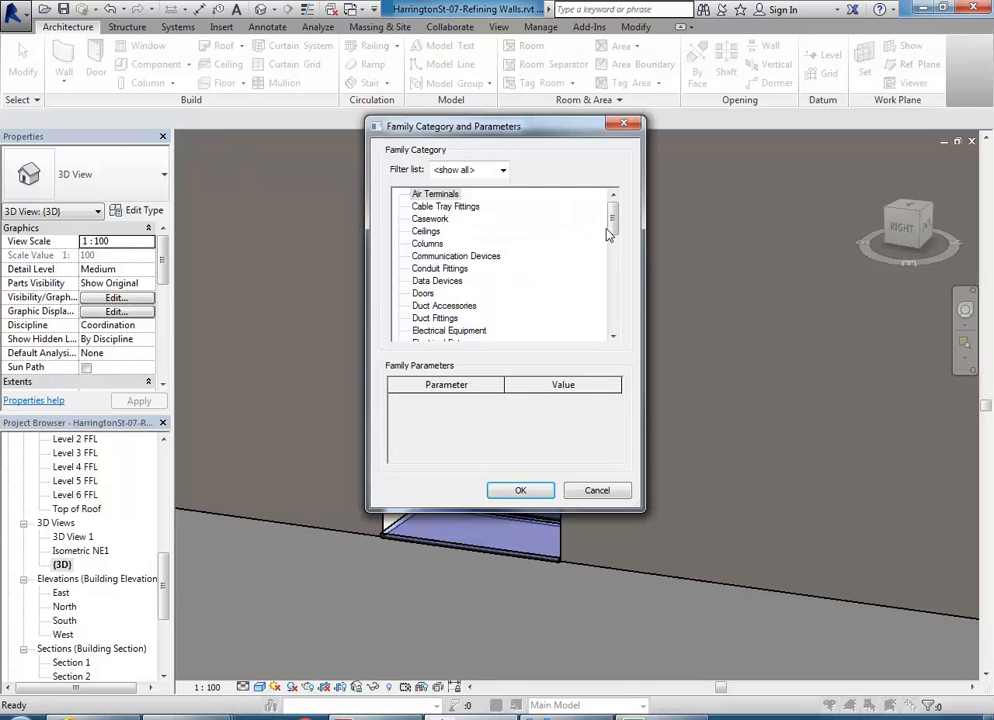
left_click_drag(615, 226, 612, 332)
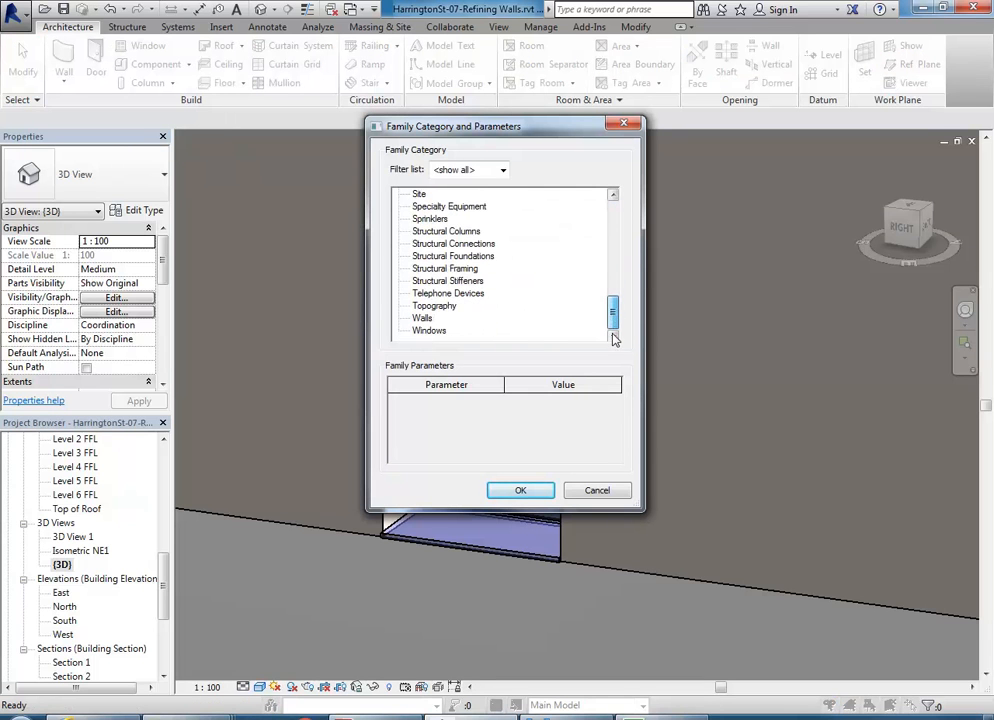
left_click(423, 318)
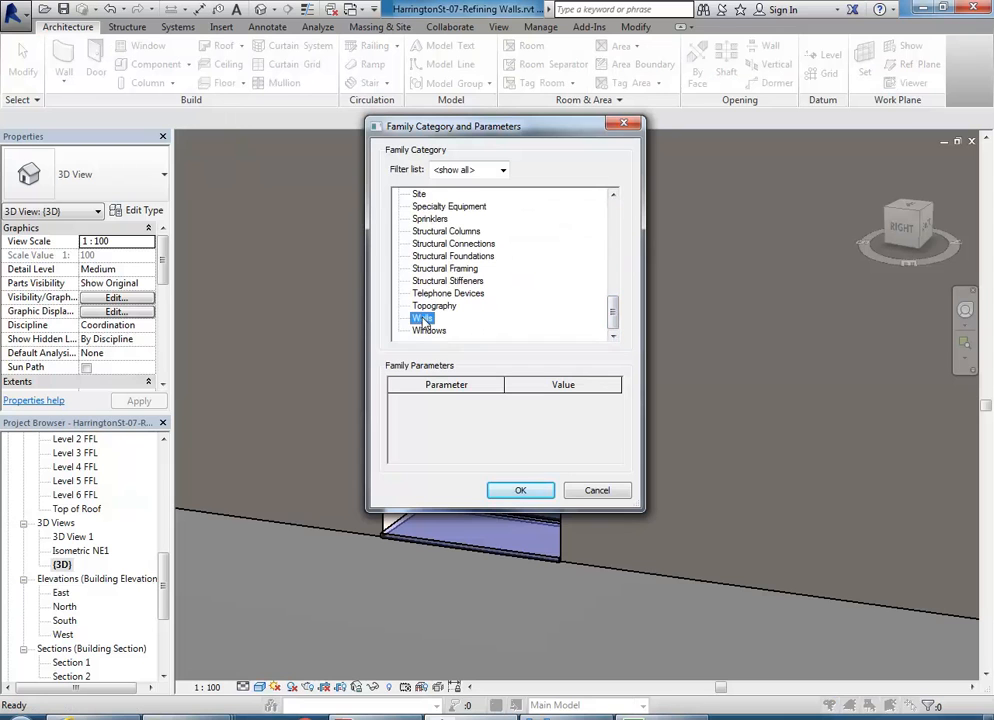
left_click(533, 494)
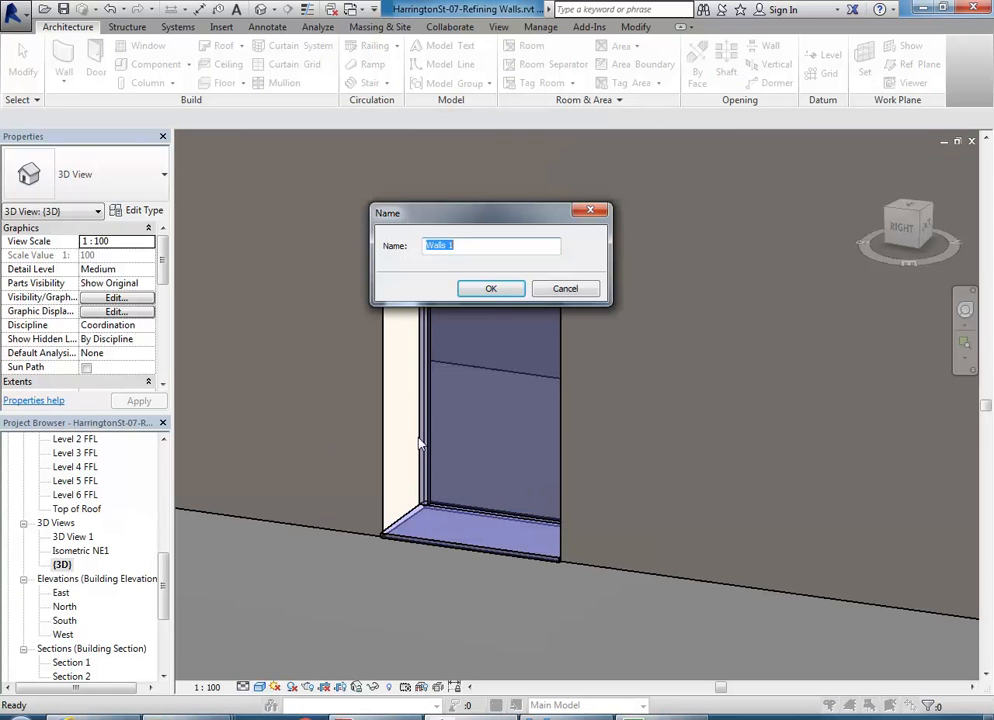
type("Void Stepping")
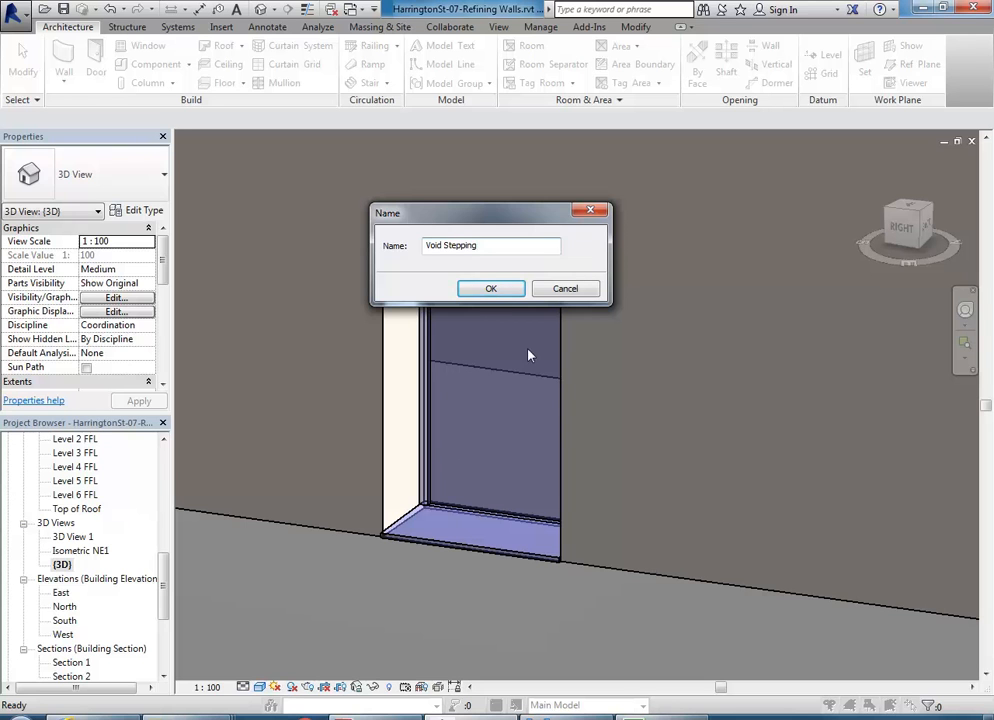
left_click(488, 289)
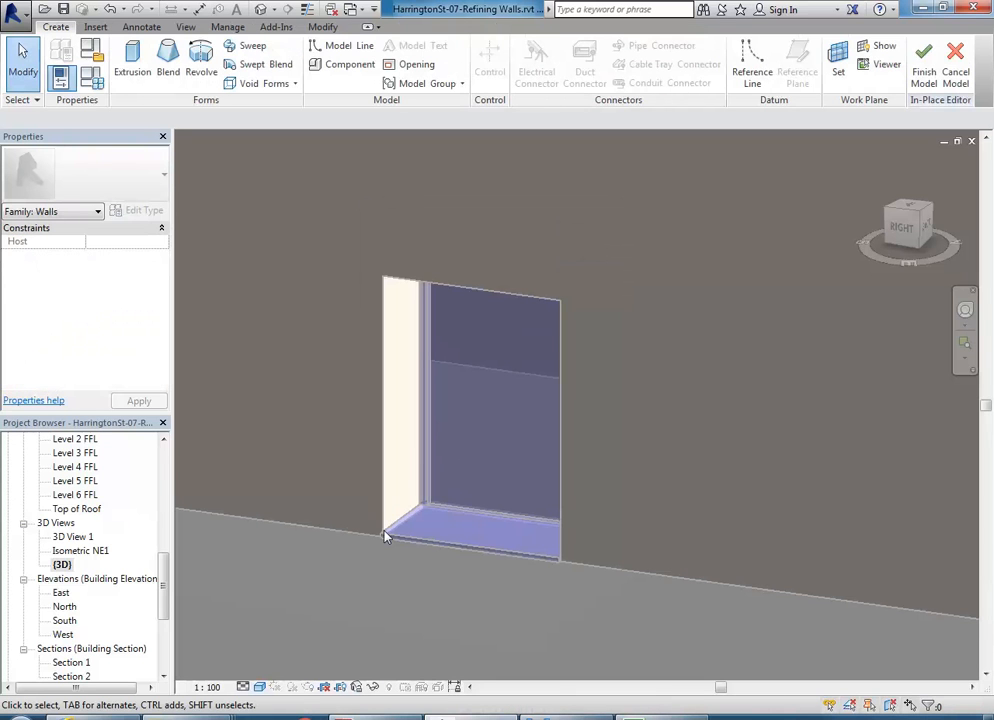
- Open the Ground Floor Plan-Image view centred on the door opening
scroll(100, 520, "up", 10)
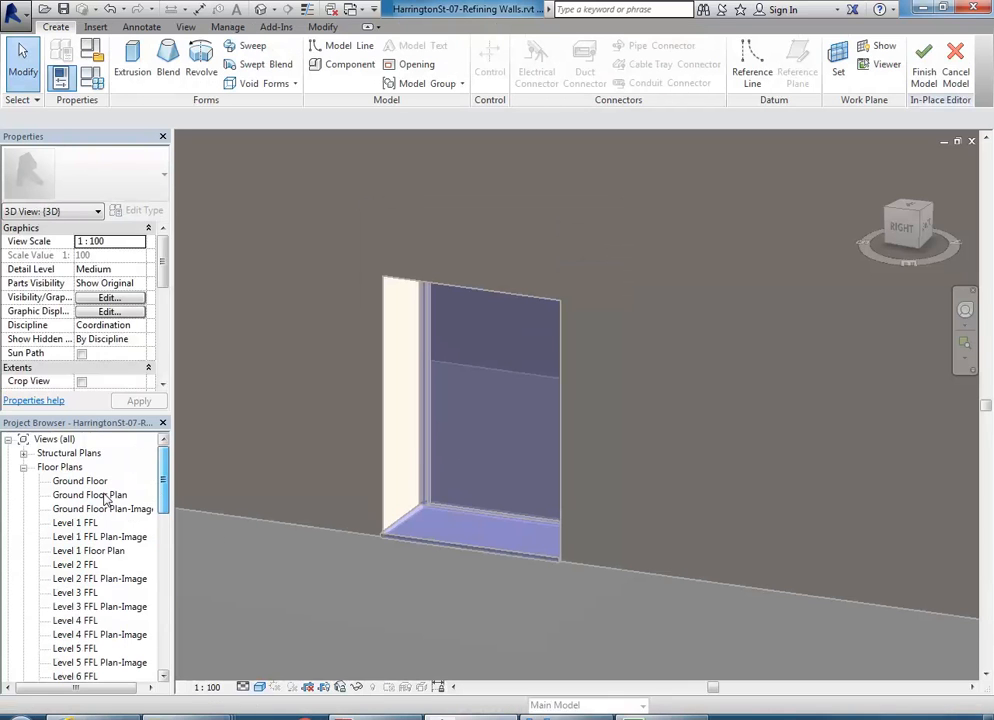
left_click(101, 496)
double_click(100, 509)
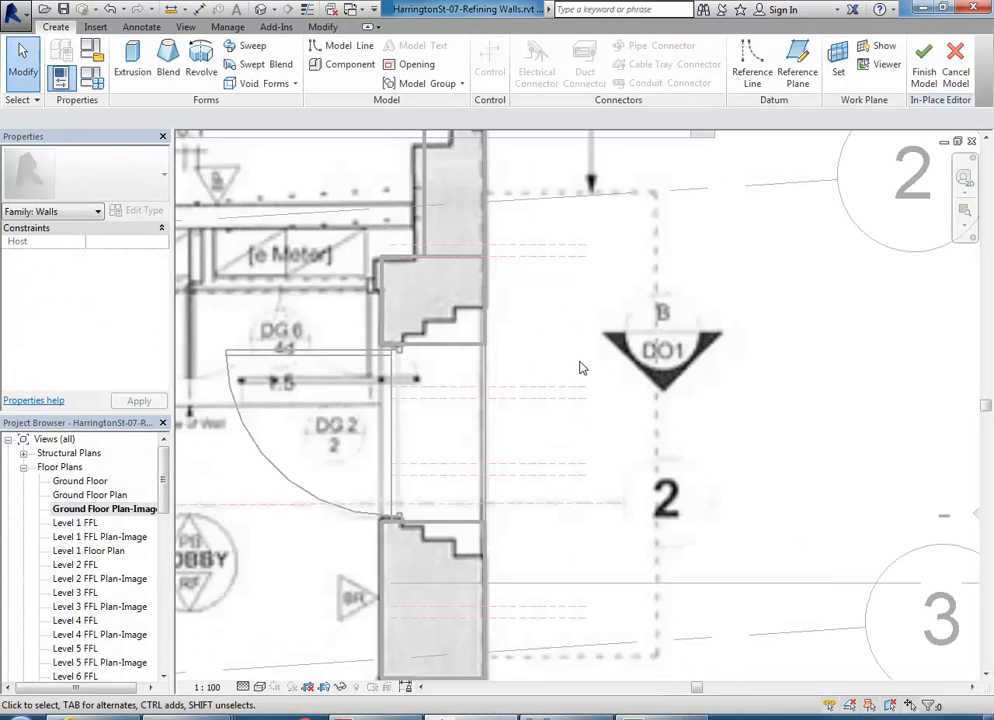
middle_click_drag(435, 390, 461, 372)
scroll(452, 370, "up", 2)
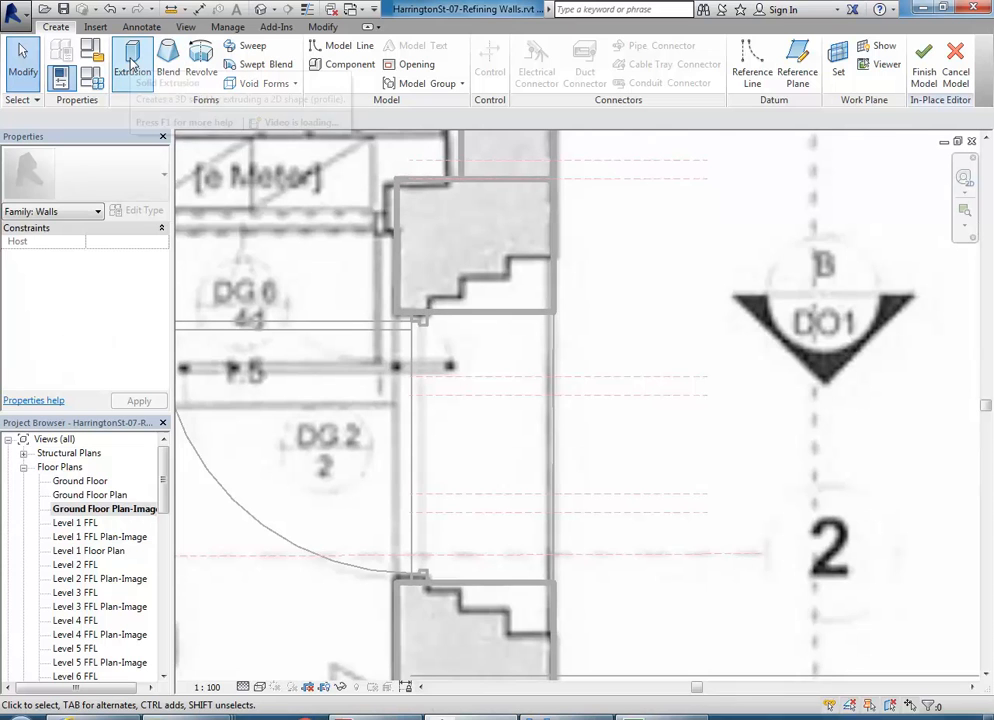
- Sketch a rectangular void extrusion across the door opening with Extrusion End 2400
left_click(278, 86)
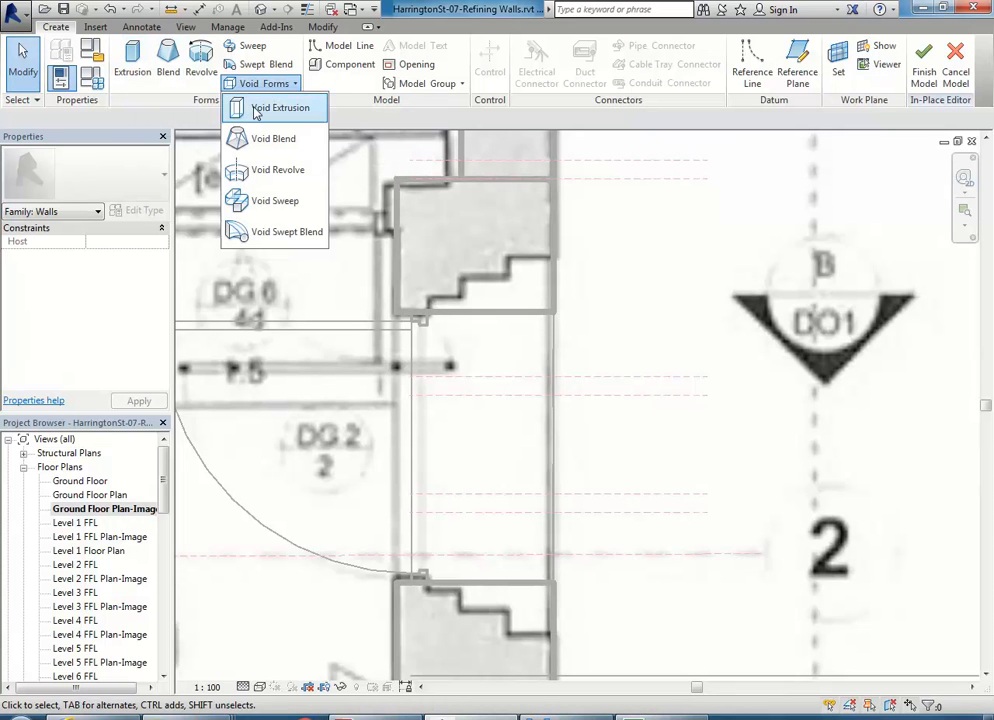
left_click(256, 109)
left_click(583, 49)
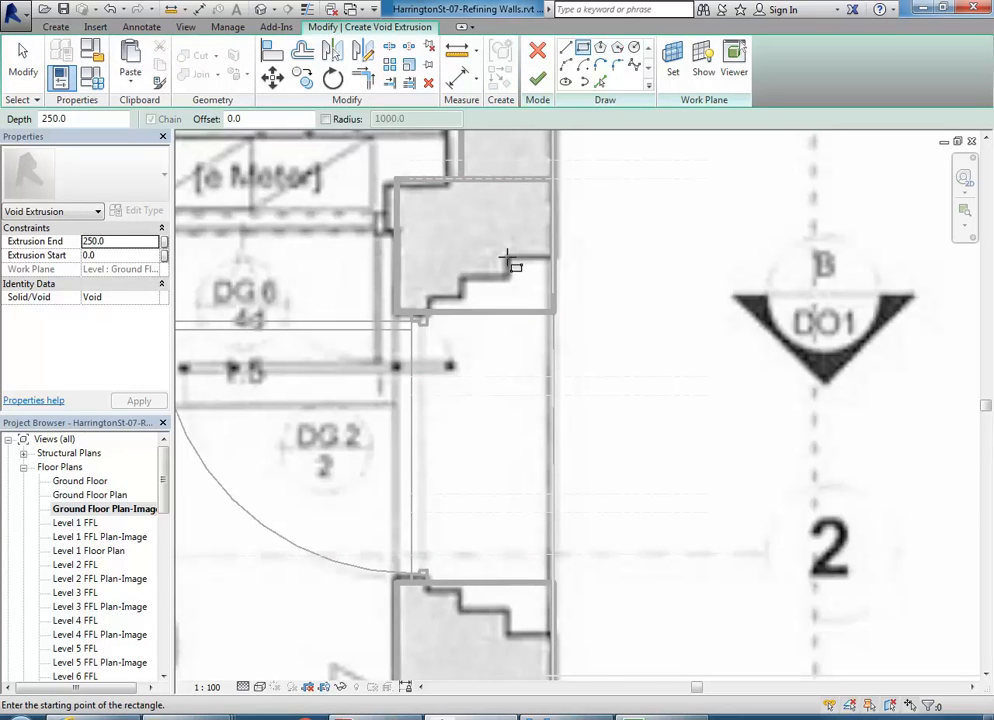
left_click(507, 258)
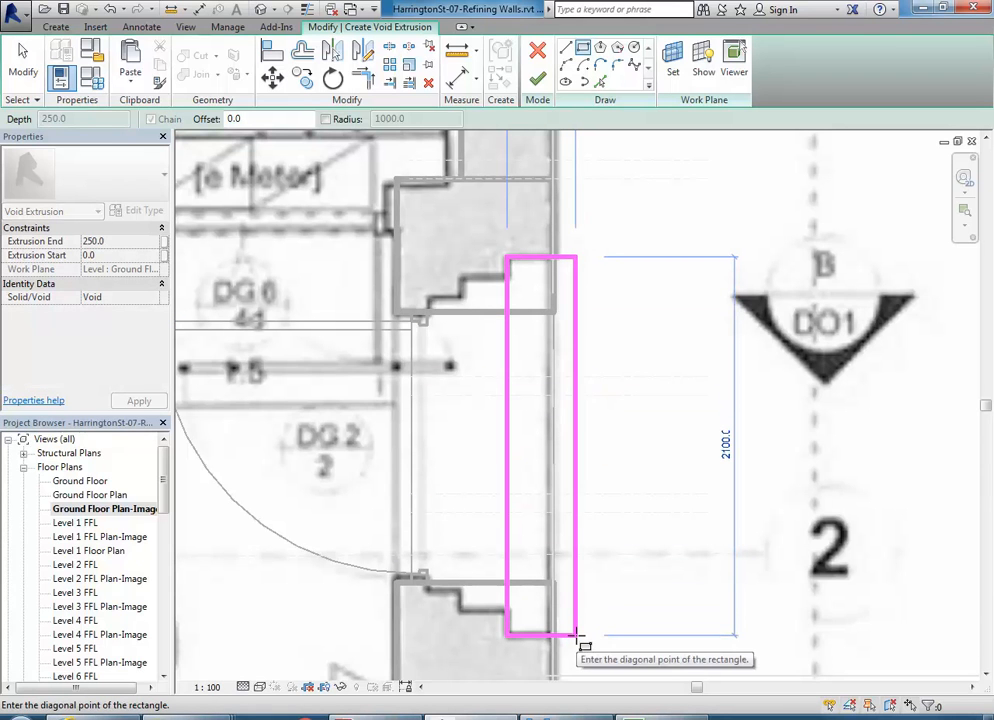
left_click(576, 634)
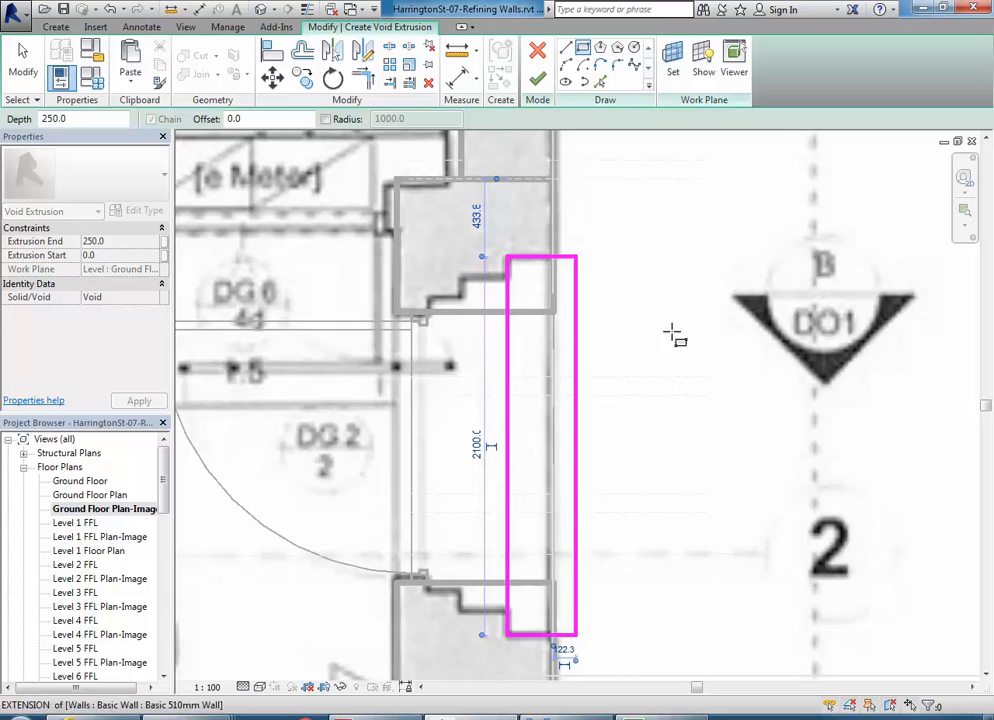
left_click(116, 242)
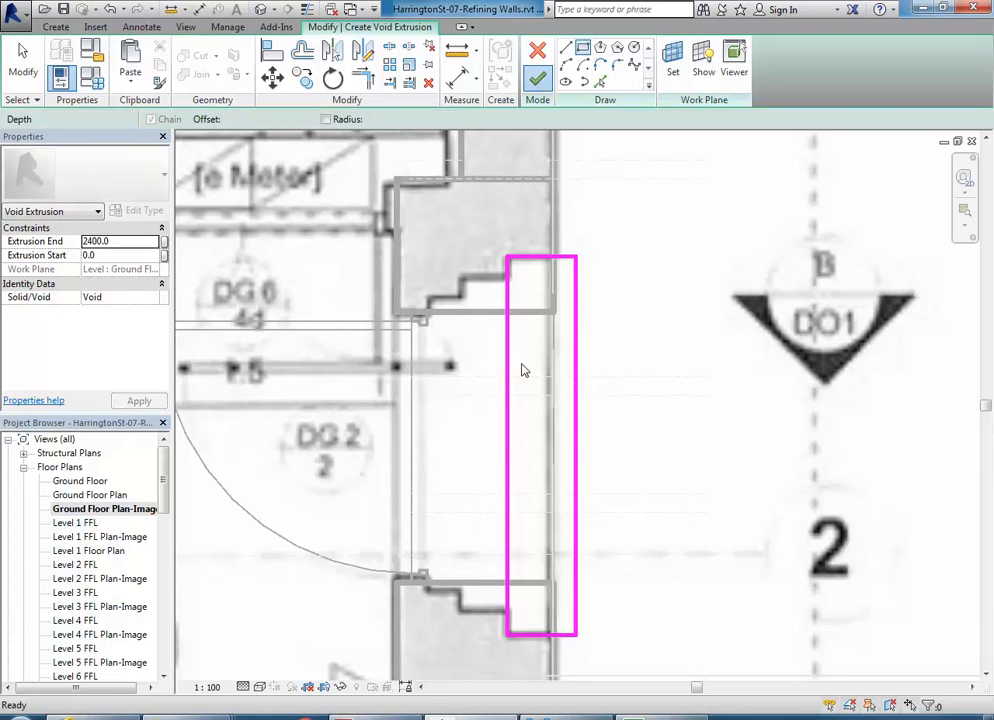
left_click_drag(160, 488, 154, 619)
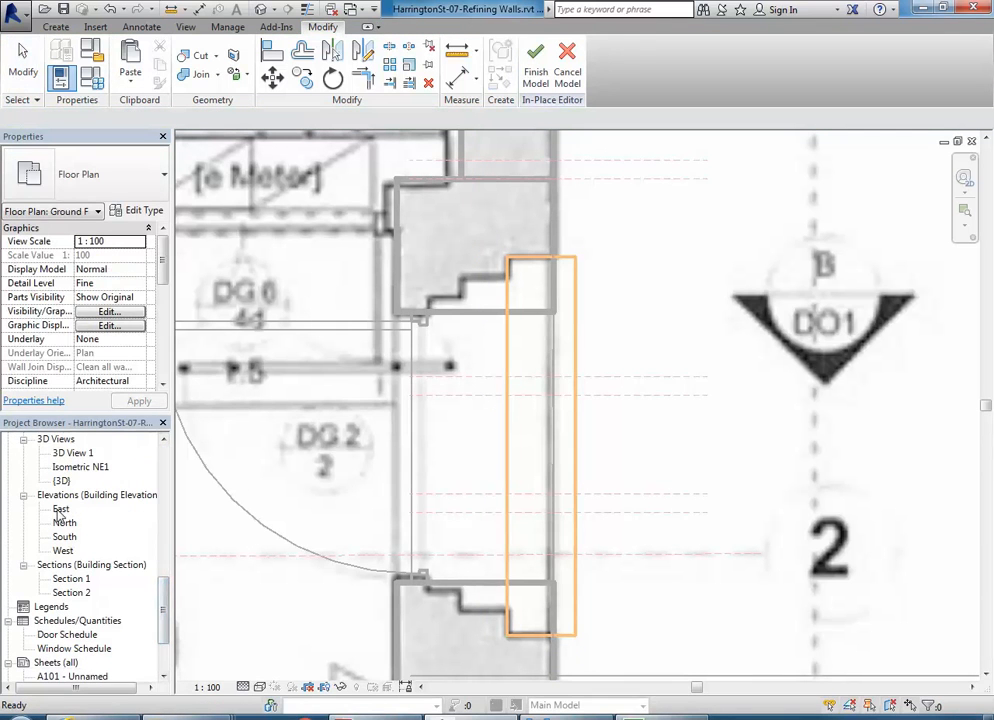
- In the East elevation, raise the void extrusion's top up to the entrance surround
double_click(61, 509)
left_click(556, 426)
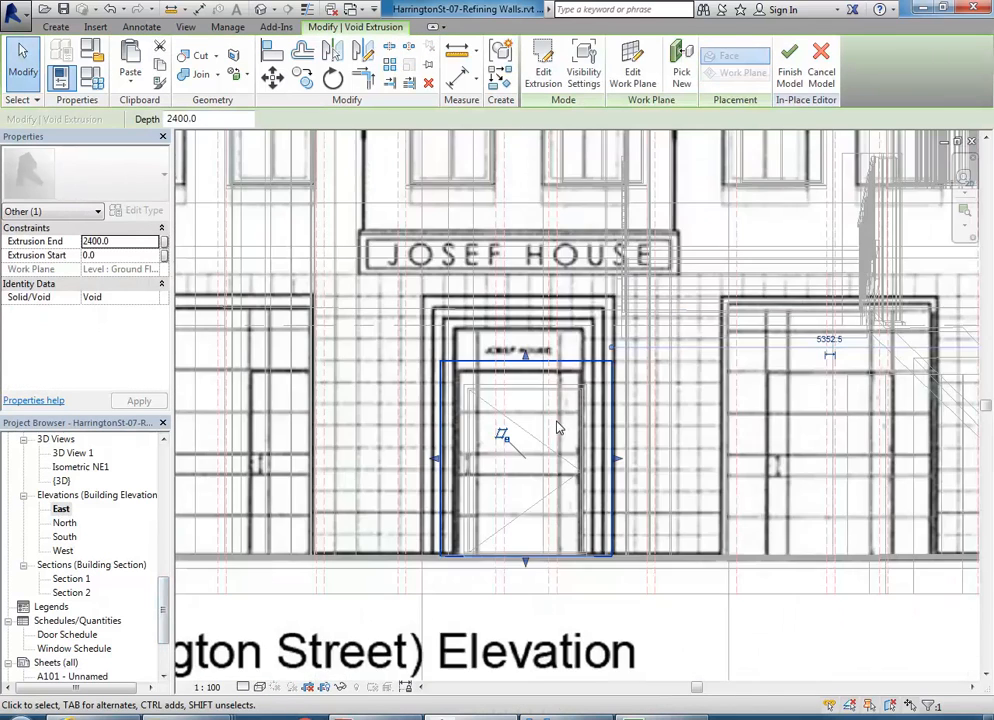
scroll(488, 341, "up", 2)
left_click_drag(546, 375, 546, 276)
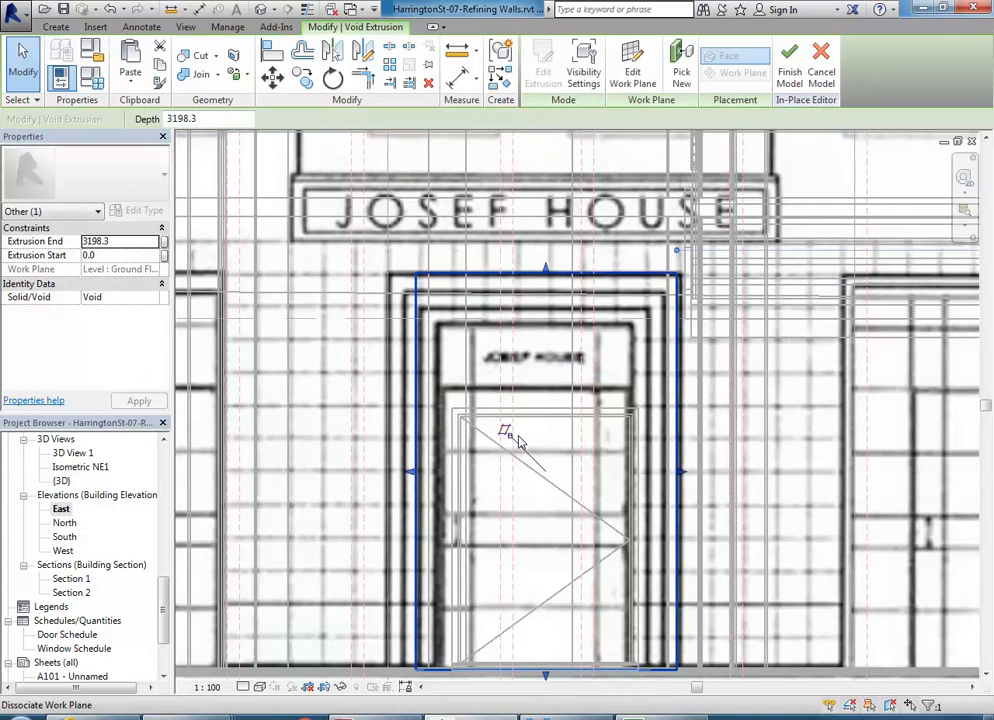
- Check the void's top edge in elevation, then switch to the default {3D} view
scroll(510, 437, "down", 2)
scroll(501, 430, "up", 2)
scroll(501, 432, "down", 1)
middle_click_drag(501, 432, 462, 409)
scroll(456, 362, "up", 1)
middle_click_drag(456, 361, 464, 360)
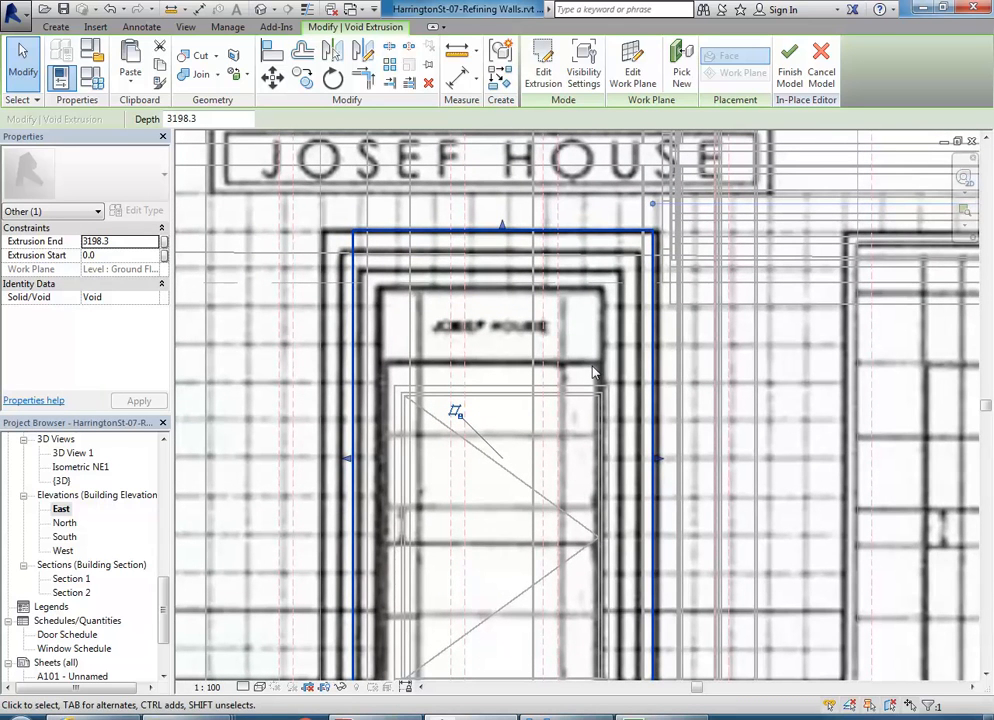
double_click(61, 481)
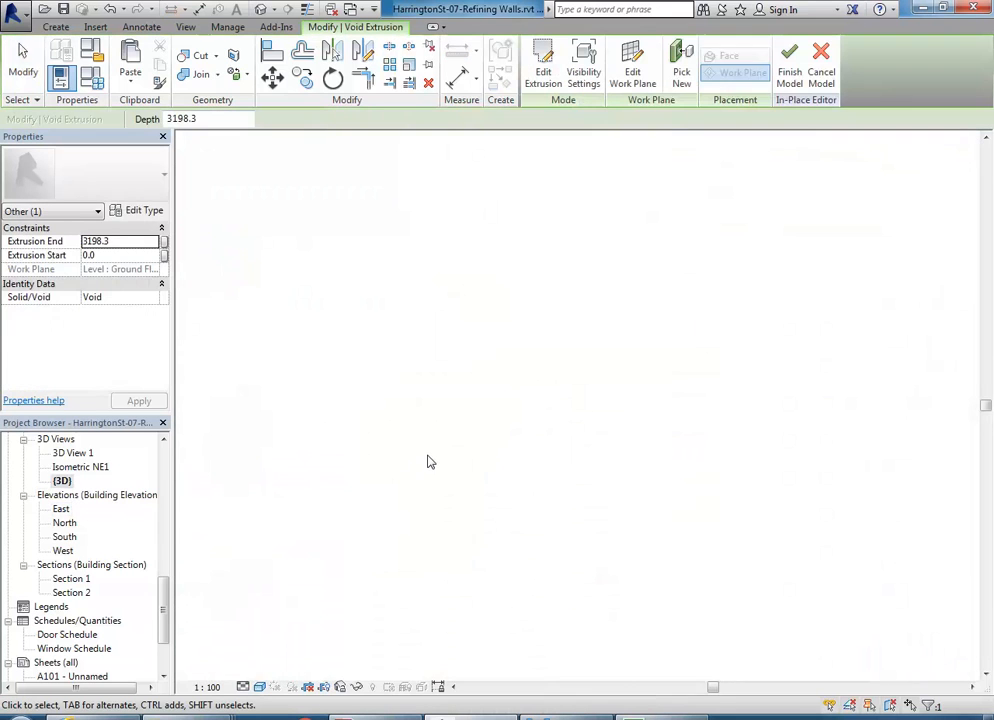
left_click(300, 385)
middle_click_drag(304, 377, 297, 411)
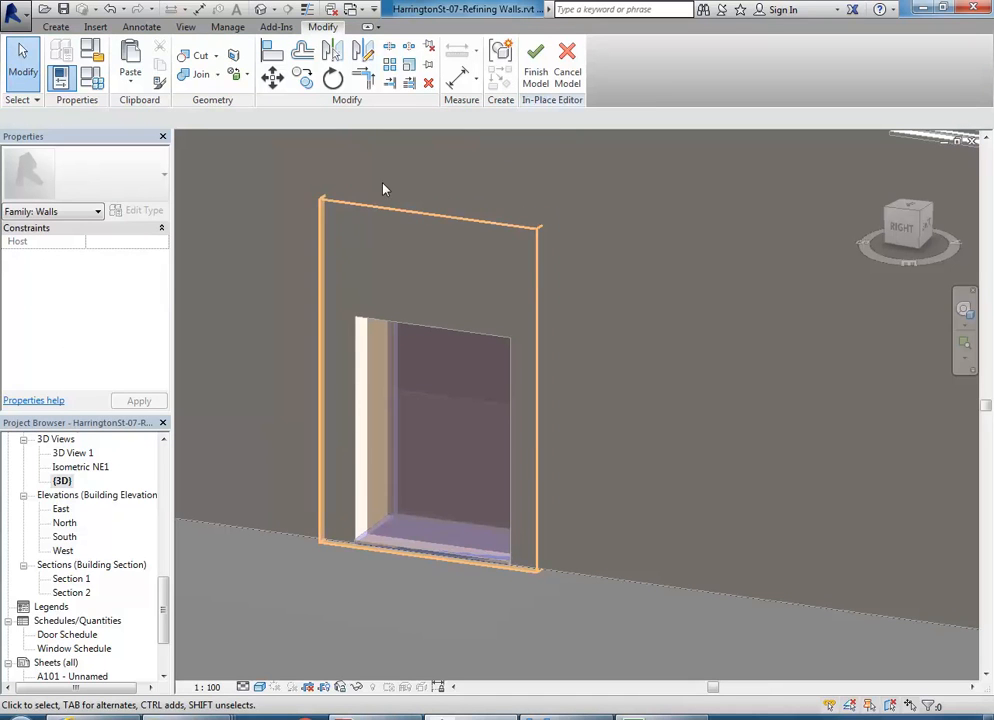
mouse_move(291, 315)
middle_mouse_down()
mouse_move(311, 324)
mouse_move(304, 320)
middle_mouse_up()
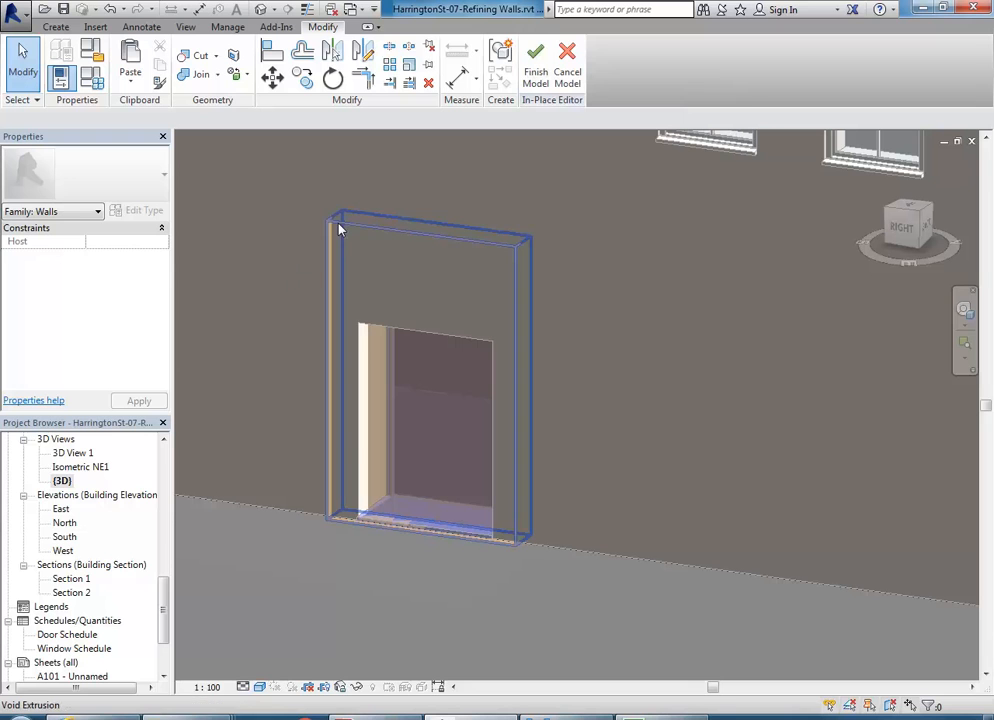
mouse_move(413, 298)
middle_mouse_down()
mouse_move(412, 320)
mouse_move(404, 297)
middle_mouse_up()
scroll(394, 286, "up", 1)
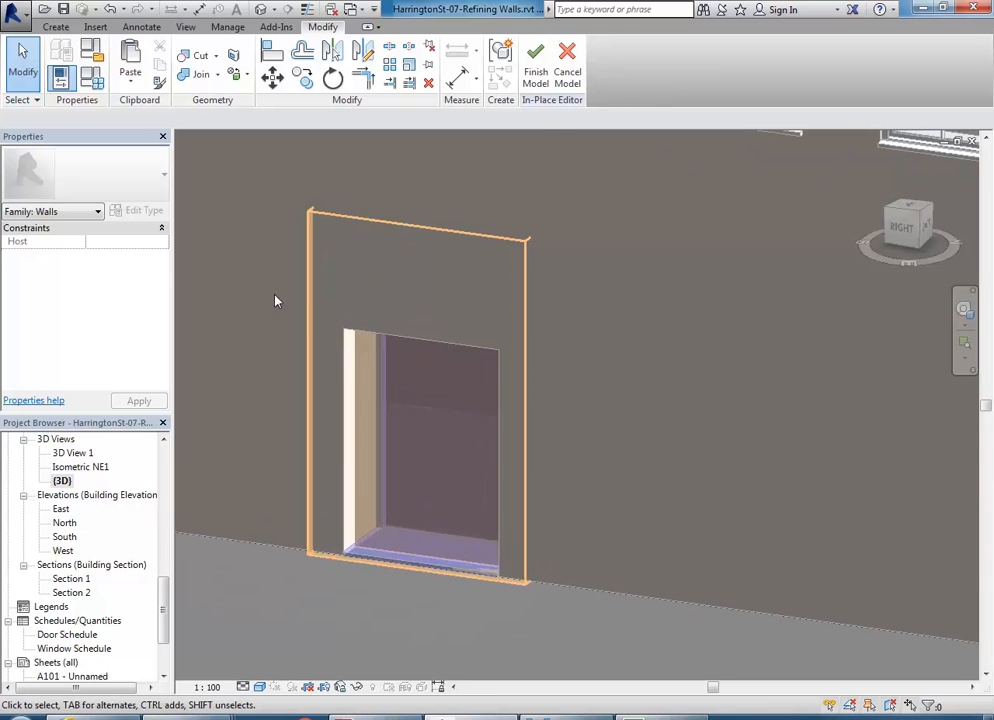
- Cut the Basic 870mm wall with the Void Stepping extrusion, then end Cut Geometry
left_click(197, 58)
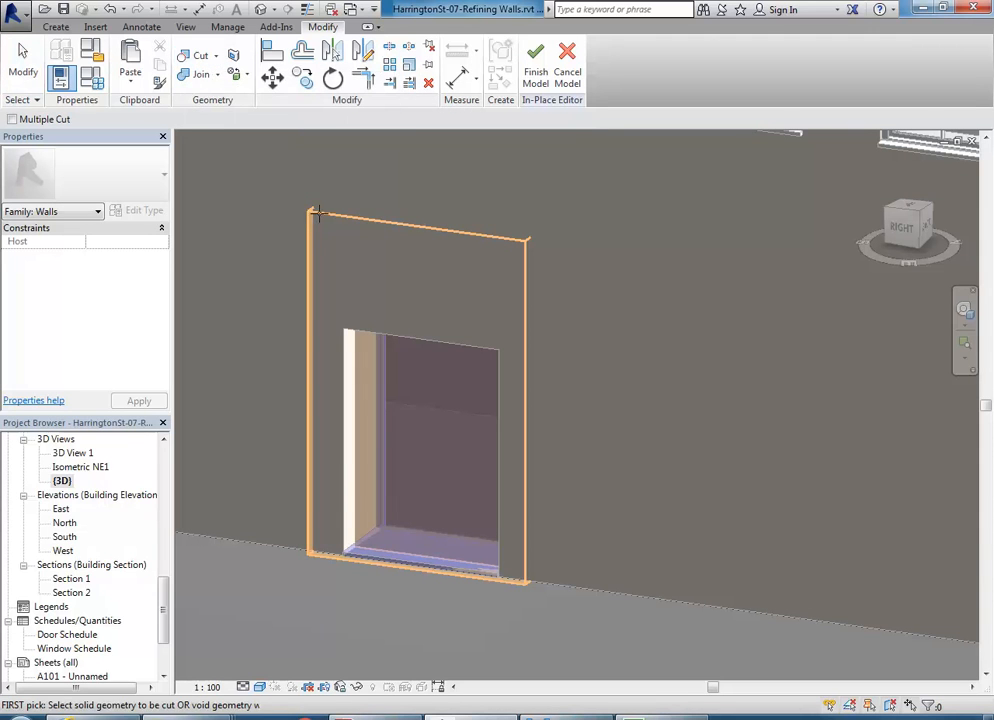
left_click(370, 217)
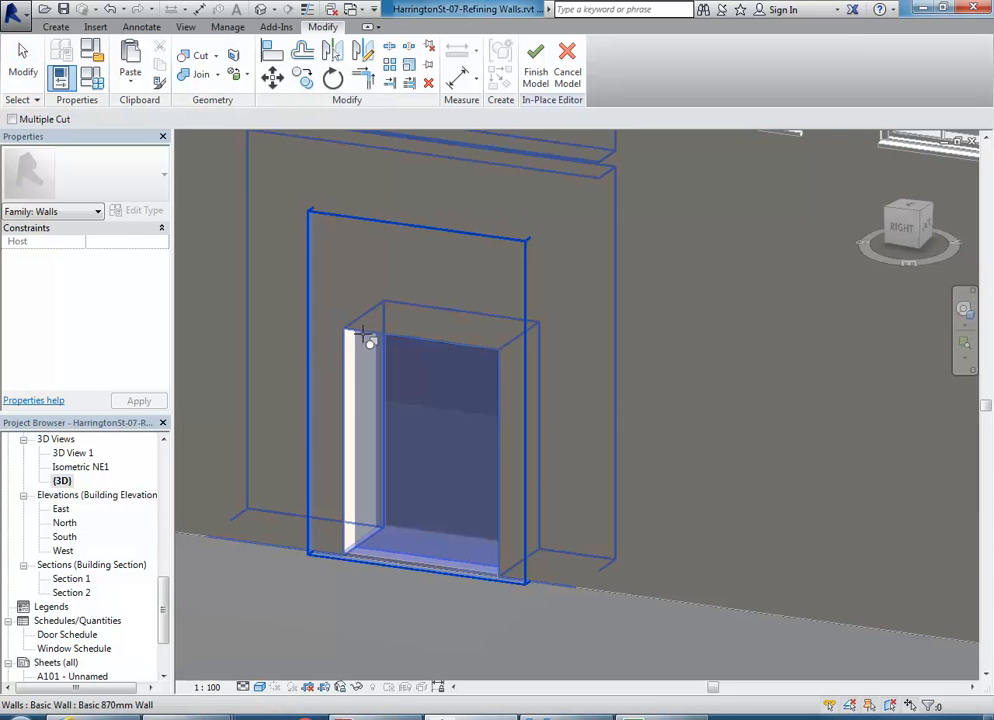
left_click(365, 337)
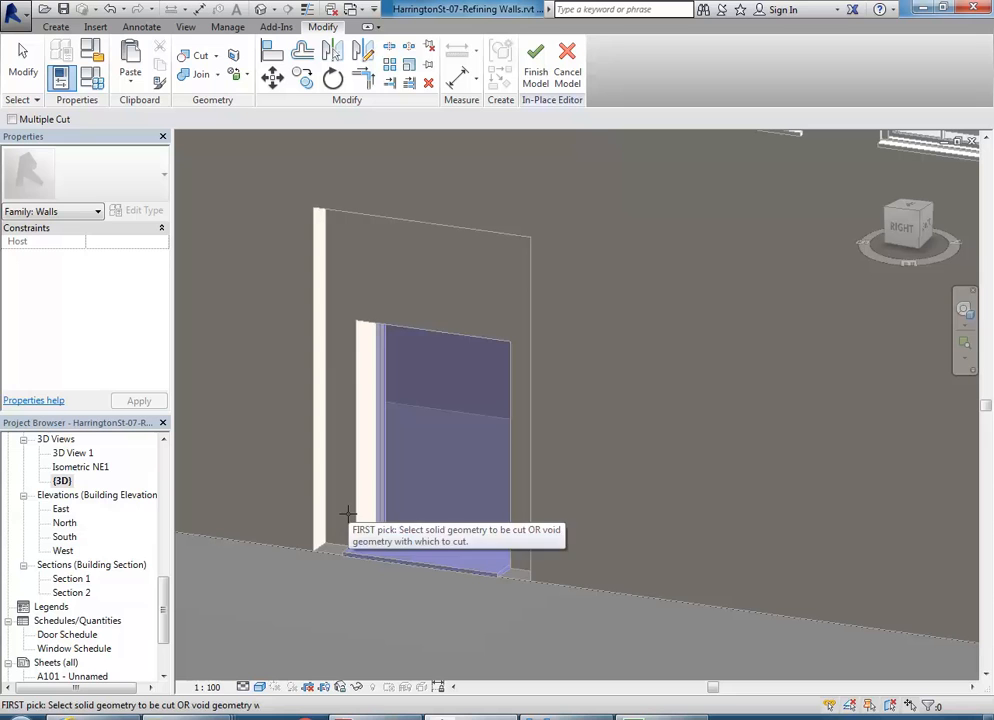
right_click(365, 262)
left_click(398, 268)
right_click(395, 262)
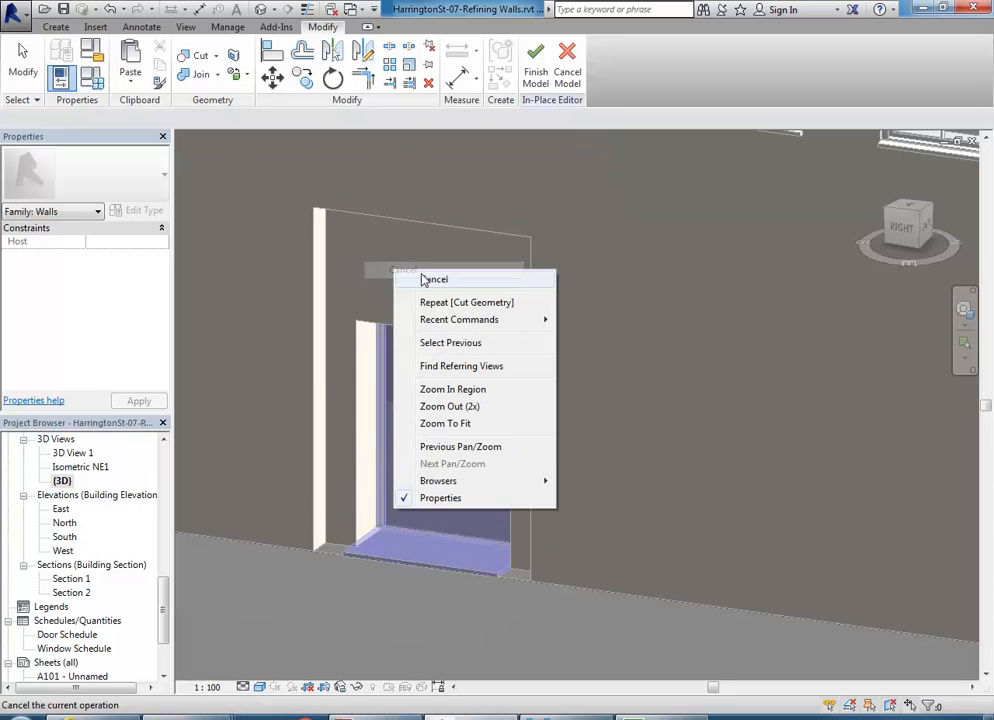
left_click(415, 279)
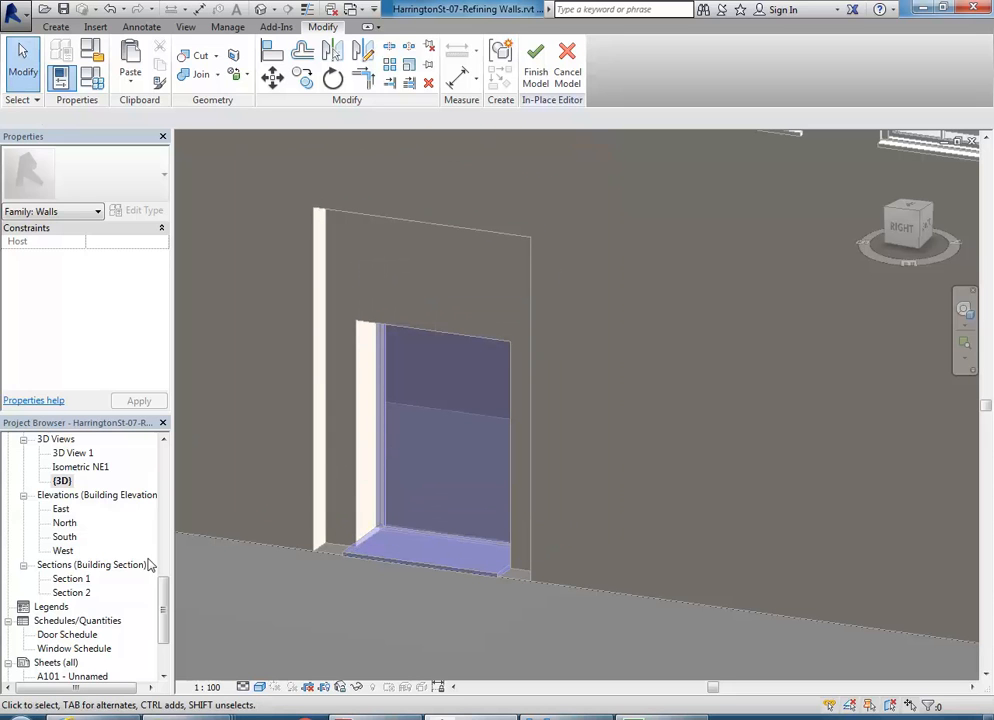
scroll(130, 560, "up", 10)
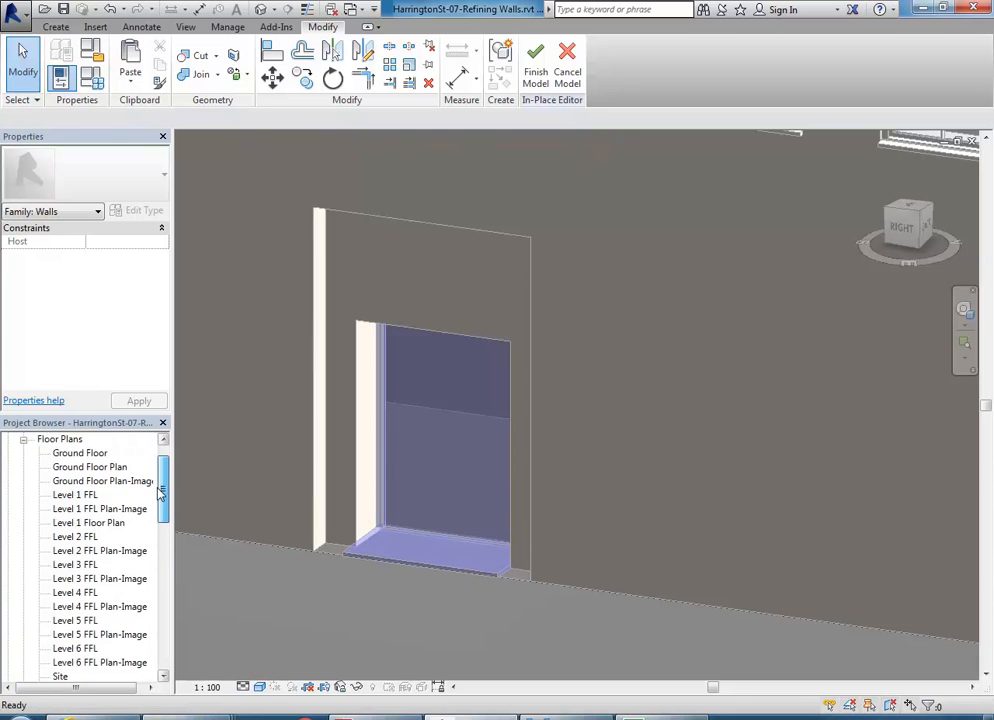
- Copy the void extrusion further into the wall in the Ground Floor Plan-Image view
double_click(103, 481)
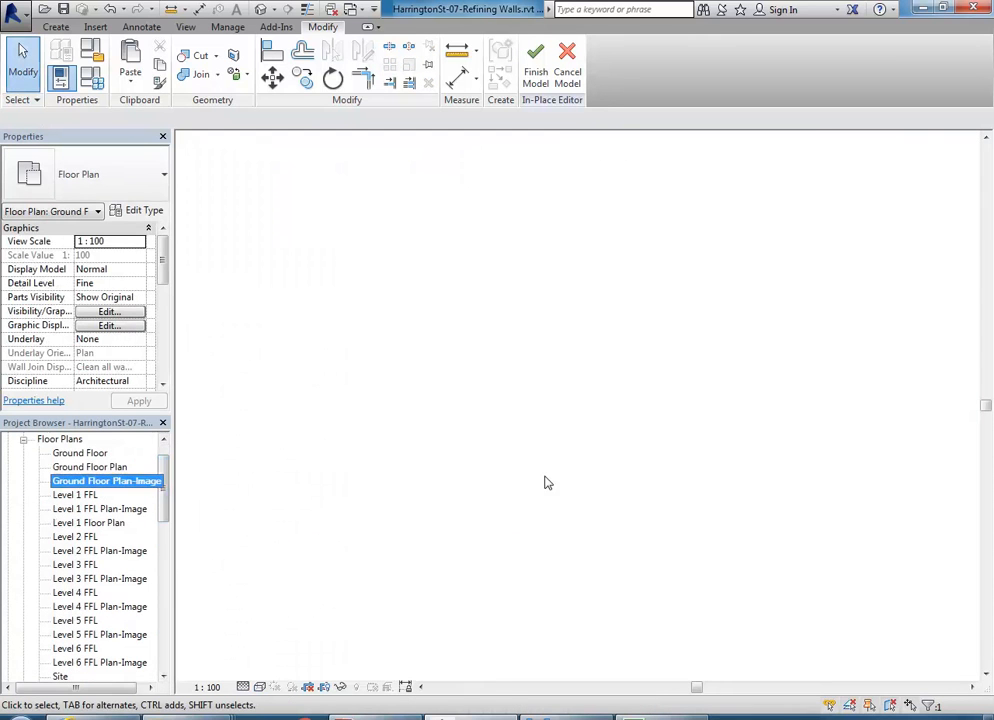
middle_click_drag(504, 417, 493, 379)
scroll(460, 387, "down", 2)
scroll(484, 375, "up", 1)
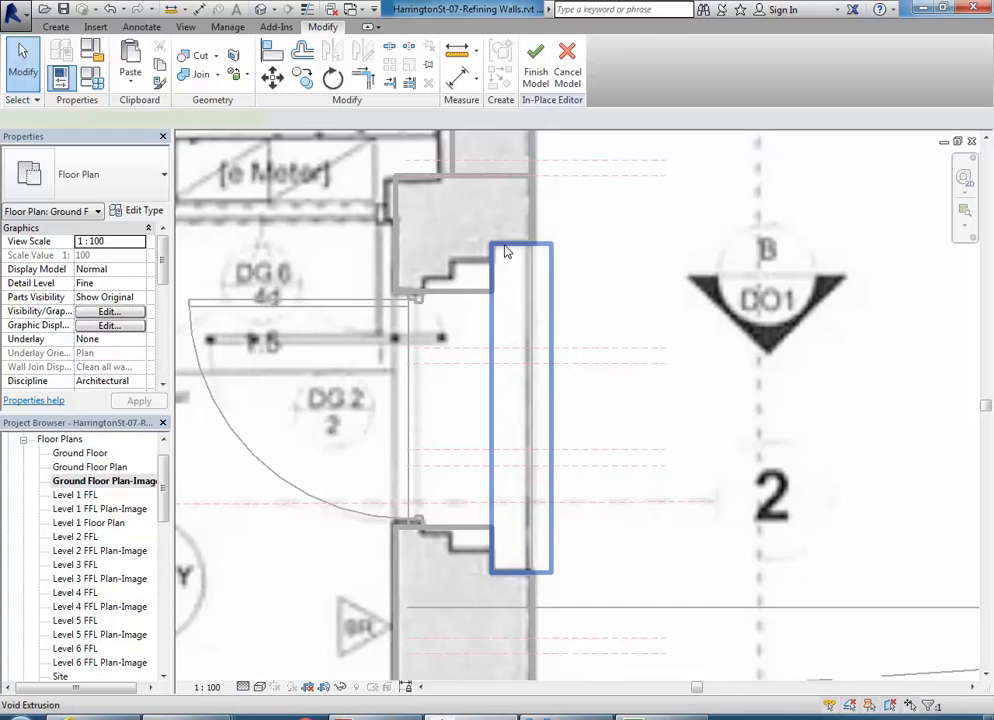
left_click(506, 252)
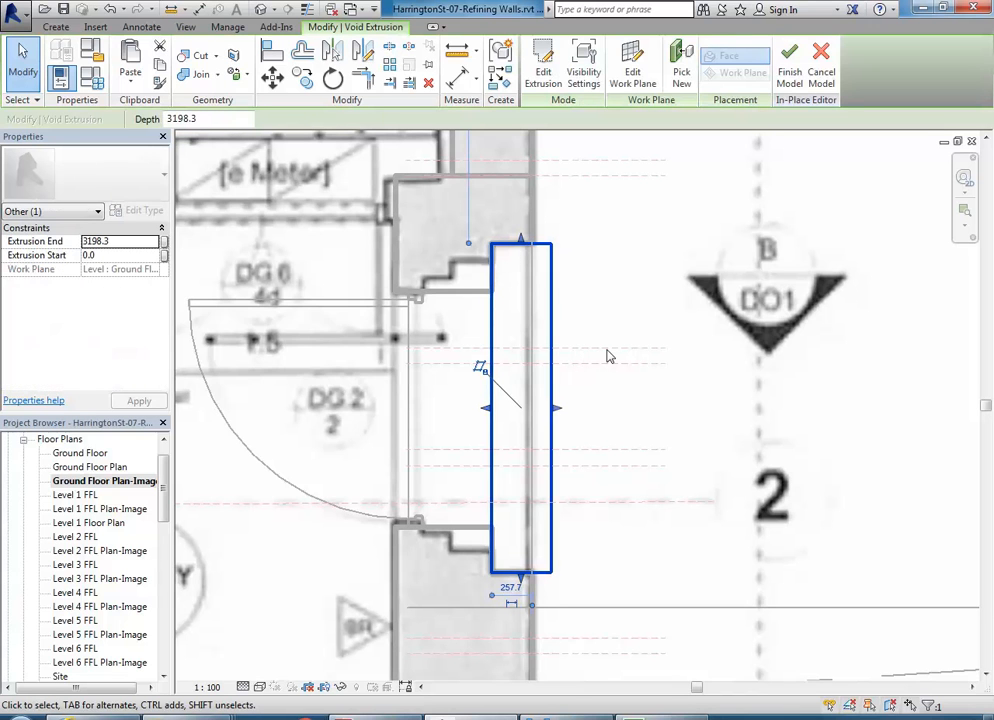
left_click(303, 77)
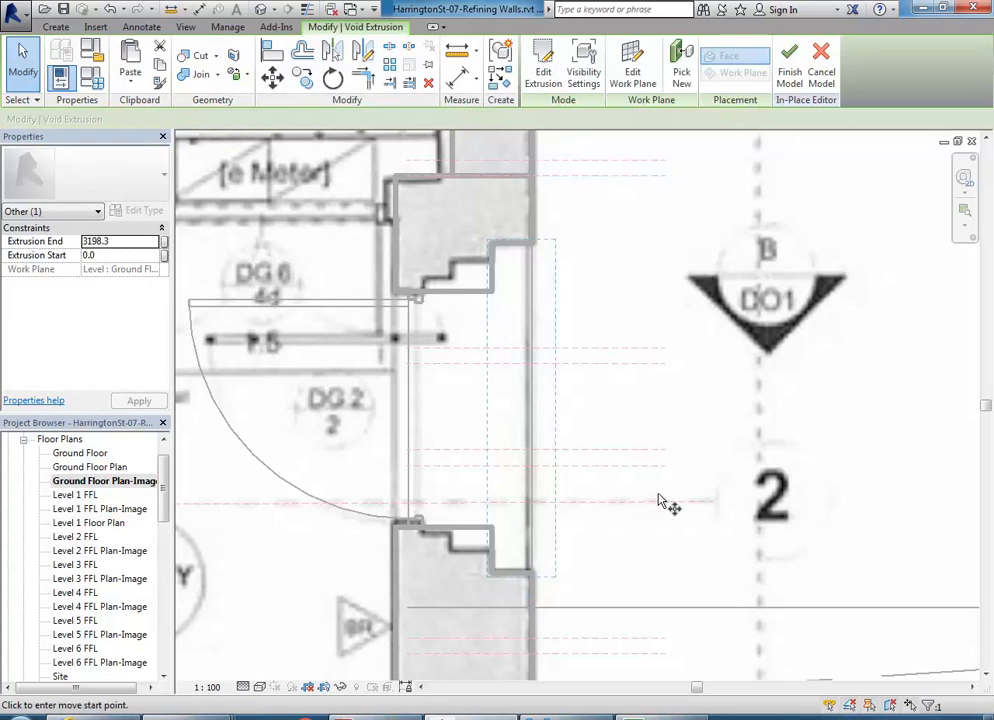
left_click(494, 252)
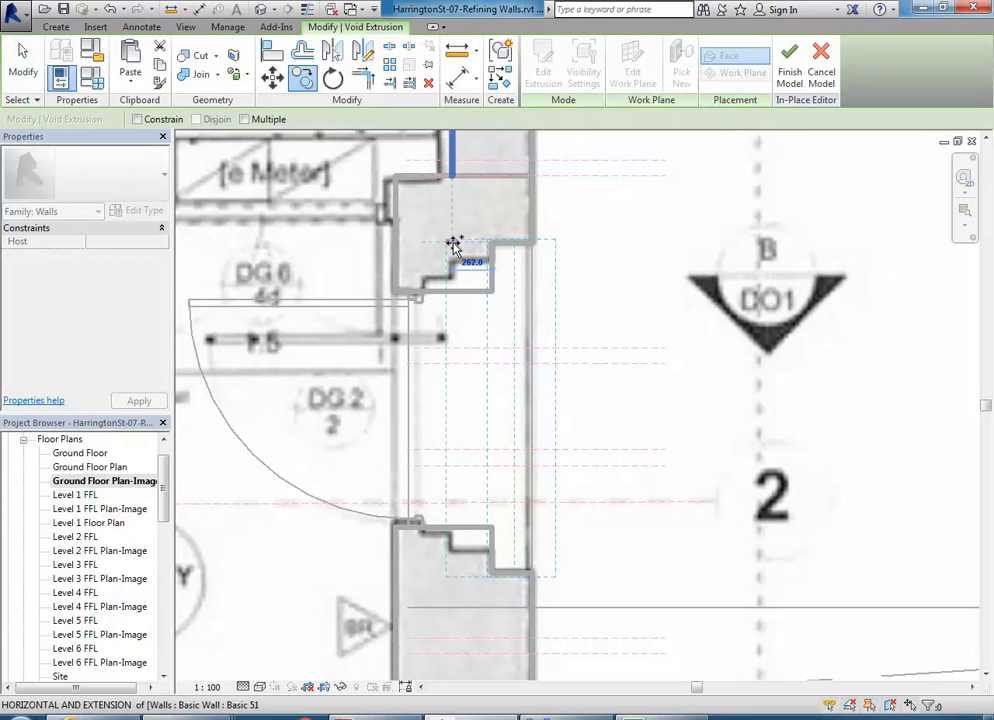
left_click(454, 245)
- Narrow the copied void by pulling its right face inward
scroll(452, 243, "up", 4)
scroll(437, 262, "down", 2)
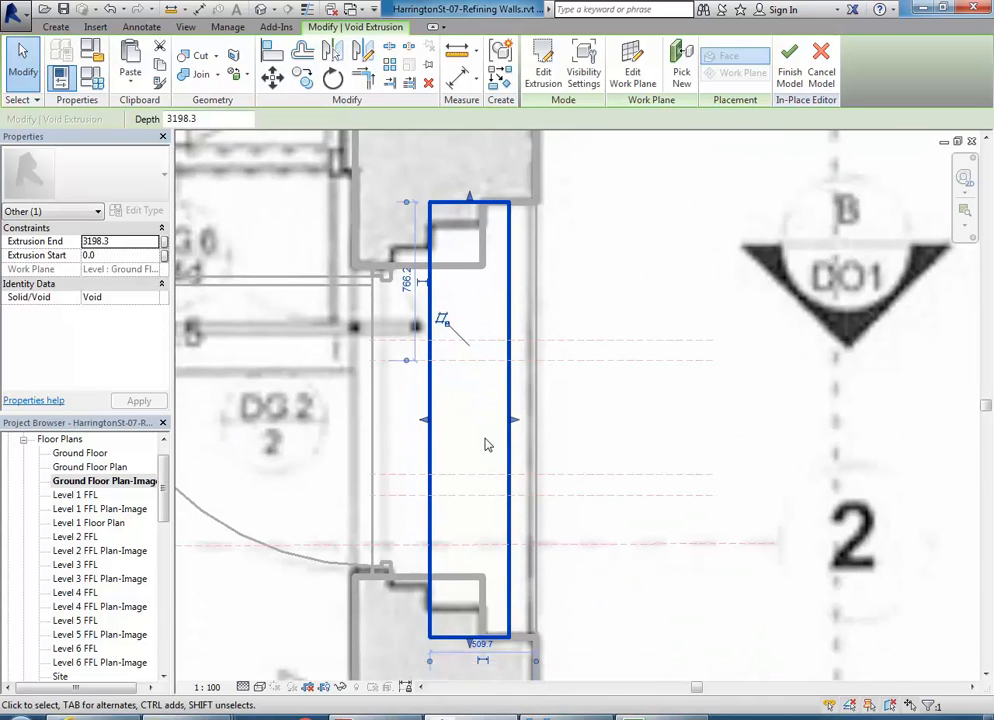
left_click_drag(514, 420, 490, 418)
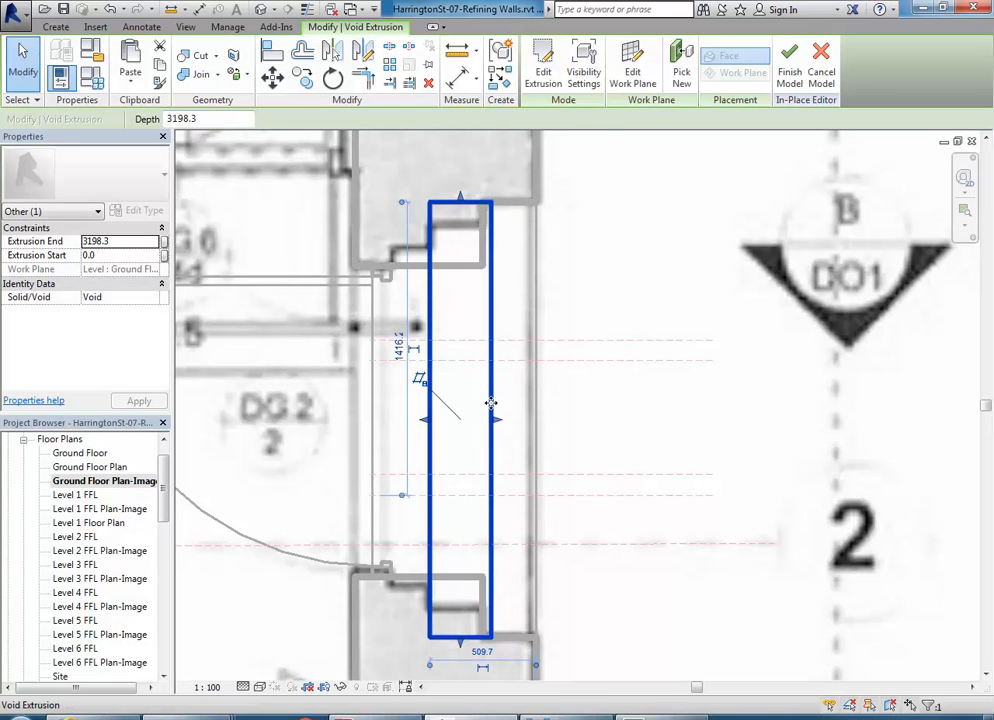
scroll(461, 384, "down", 2)
left_click_drag(166, 493, 164, 590)
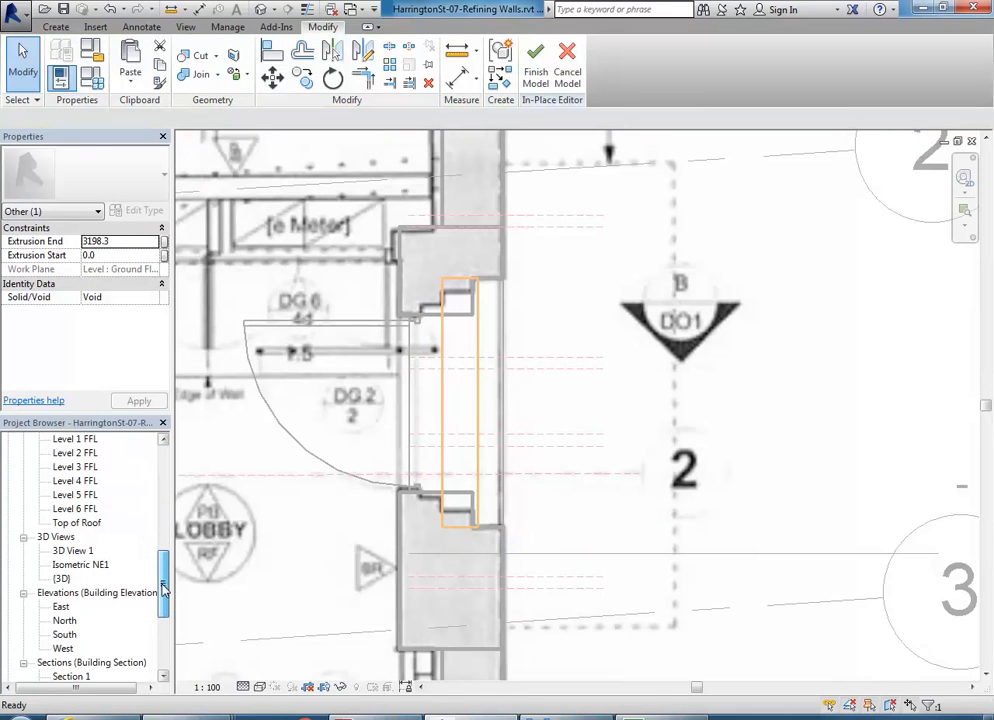
- In the East elevation, lower the void's top so its Extrusion End is 3033.1
double_click(60, 581)
left_click(538, 420)
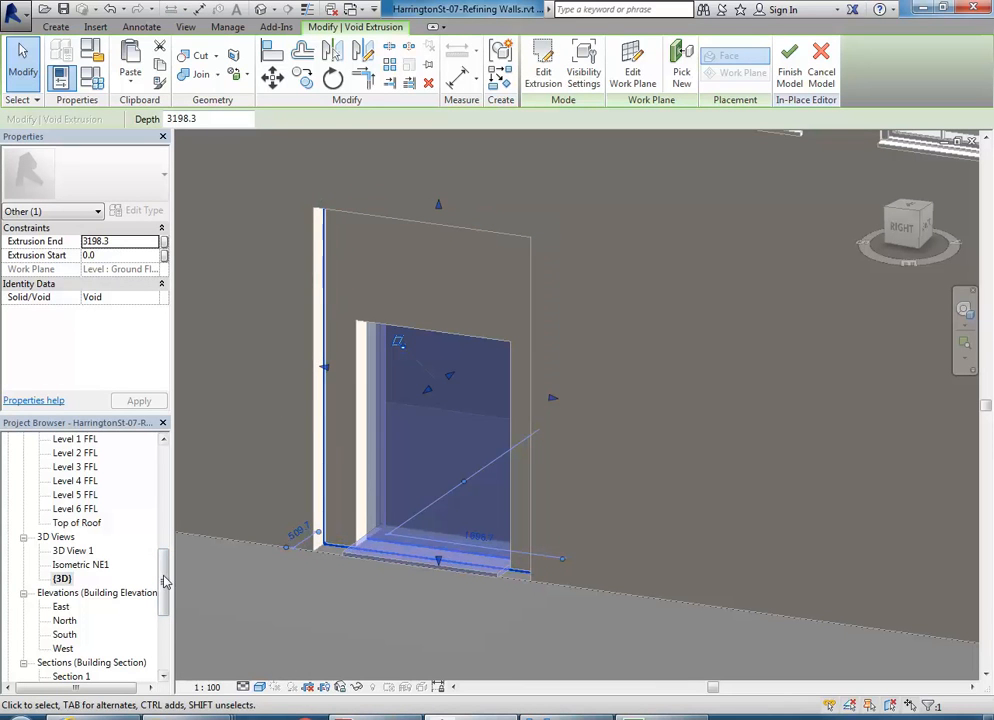
double_click(61, 608)
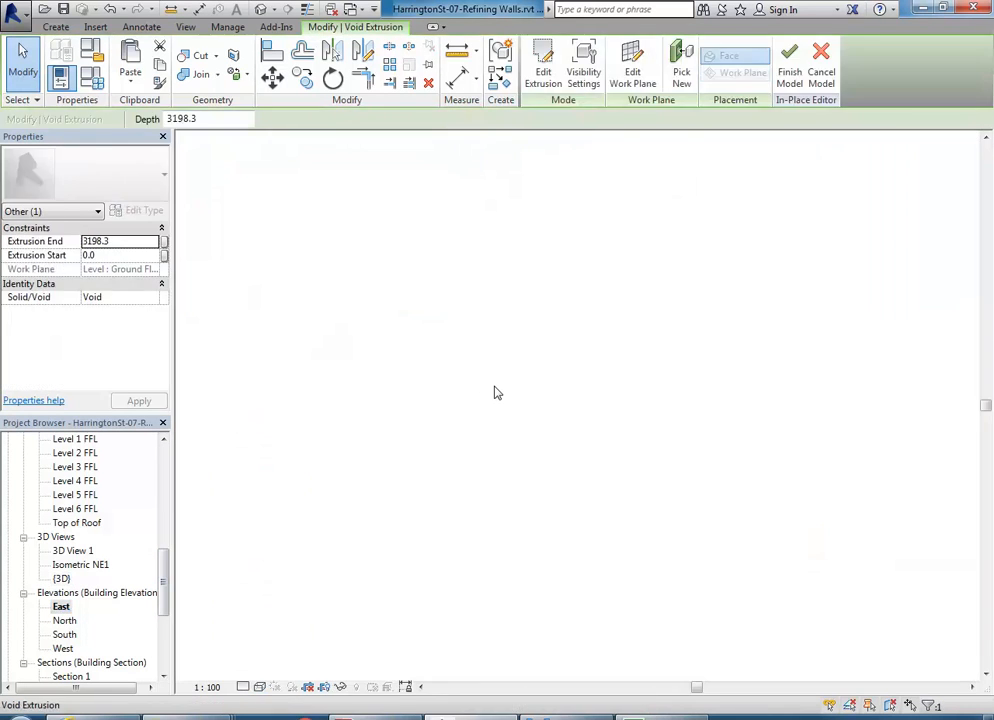
left_click_drag(501, 228, 508, 257)
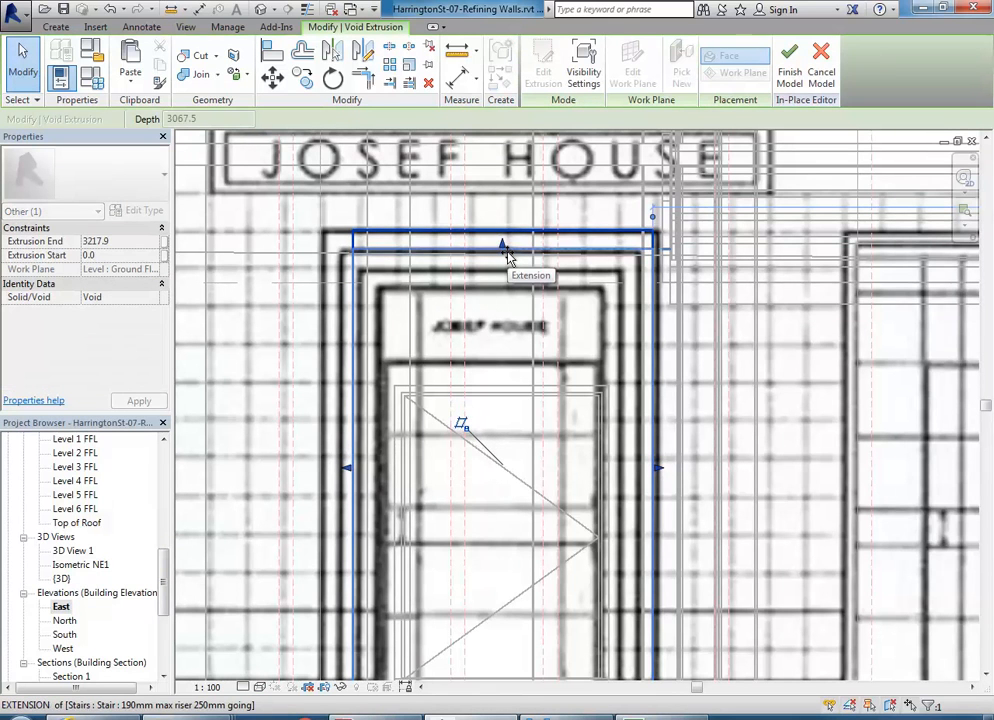
left_click_drag(506, 257, 504, 259)
scroll(504, 260, "up", 5)
scroll(480, 268, "down", 3)
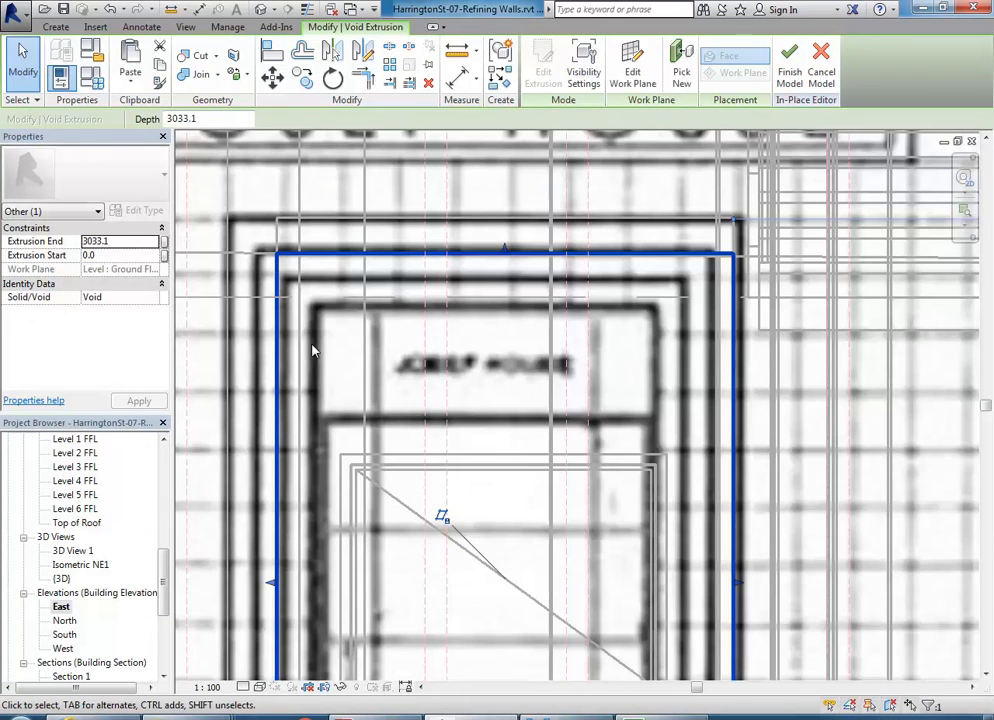
- Orbit the {3D} view to inspect the two-tier stepped entrance recess
double_click(61, 579)
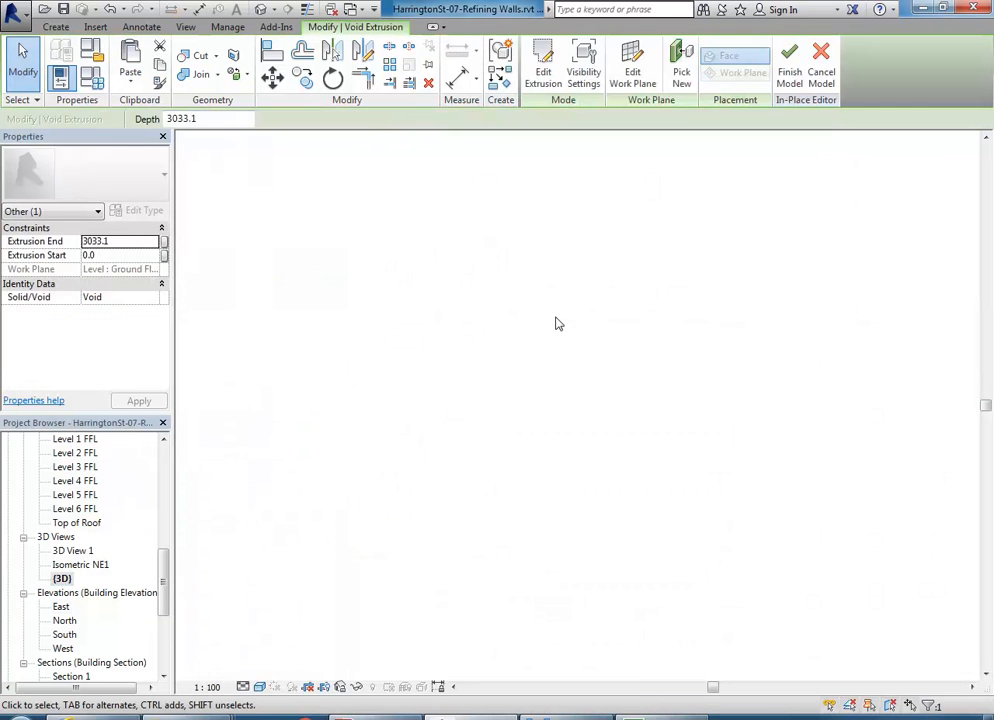
left_click(389, 602)
middle_click_drag(297, 430, 368, 235, "shift")
middle_click_drag(331, 621, 84, 594, "shift")
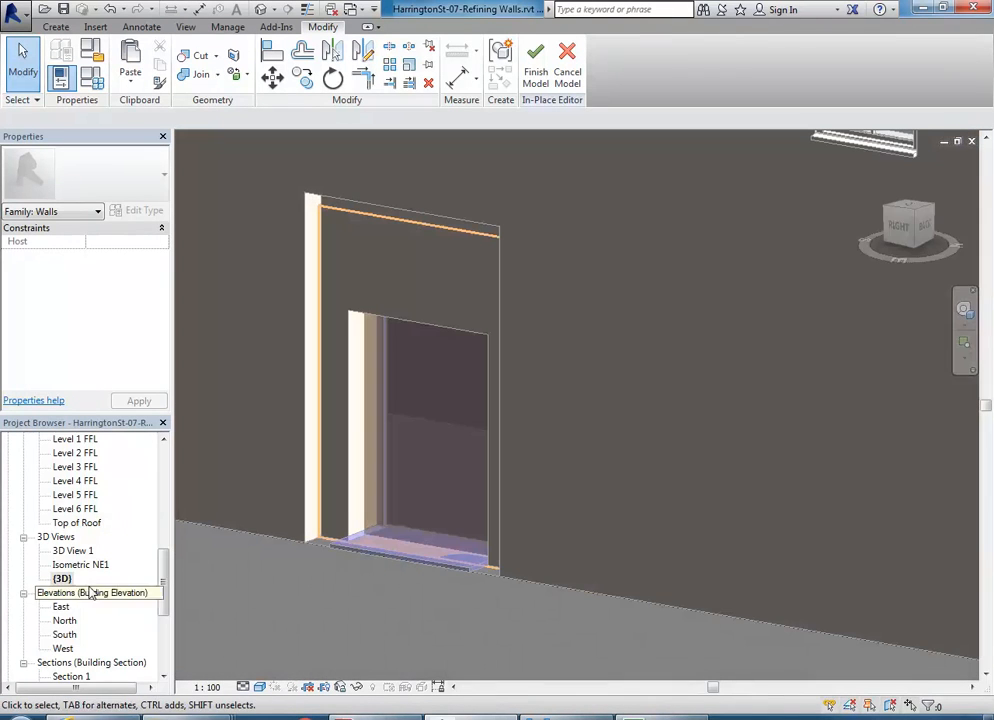
left_click_drag(164, 597, 162, 500)
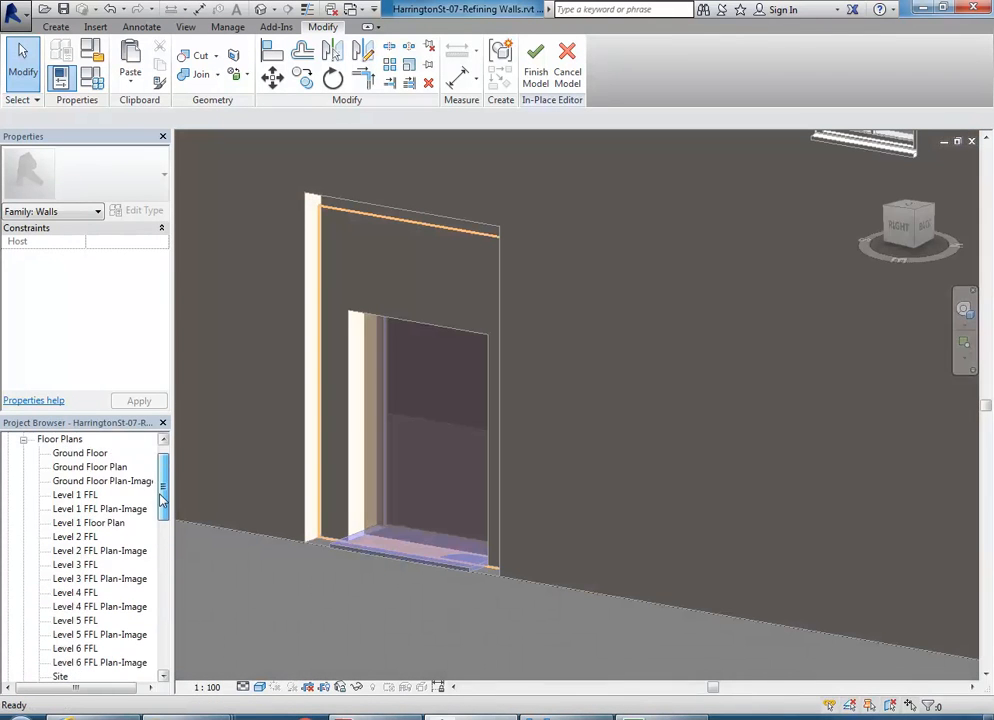
- Shorten the void extrusion from its top end in the Ground Floor Plan-Image view
double_click(110, 481)
scroll(500, 310, "up", 3)
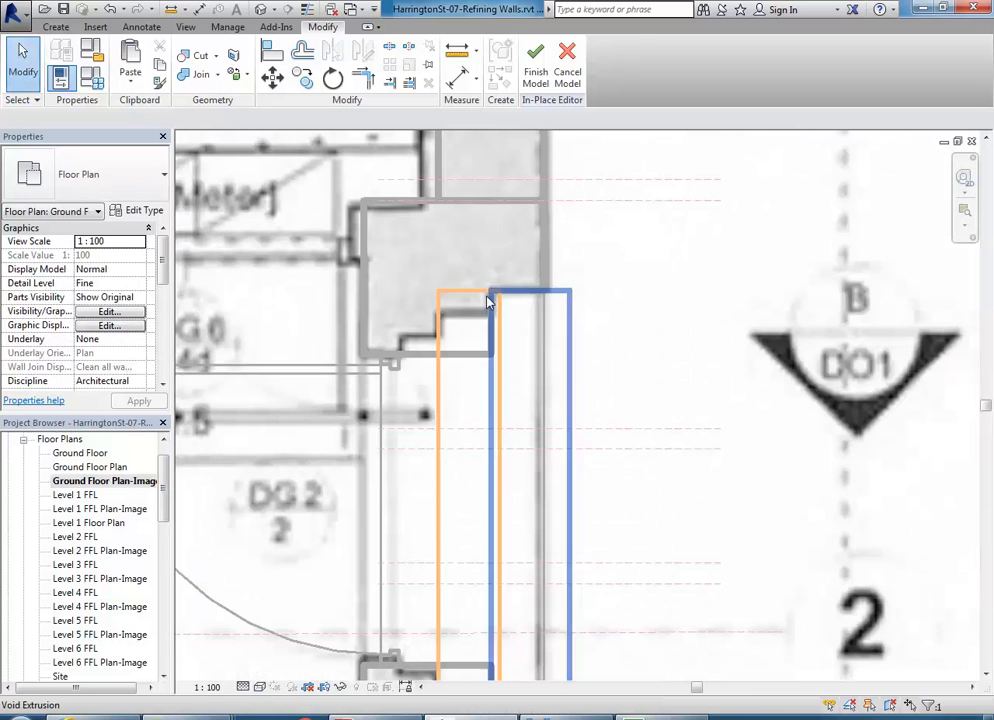
left_click(485, 296)
scroll(465, 290, "up", 4)
left_click_drag(480, 290, 477, 348)
- Pull the void's bottom end up to the wall line
scroll(477, 348, "down", 2)
scroll(452, 452, "down", 2)
middle_click_drag(453, 453, 440, 197)
scroll(454, 515, "up", 2)
left_click_drag(452, 462, 455, 400)
scroll(457, 395, "down", 3)
scroll(392, 441, "up", 2)
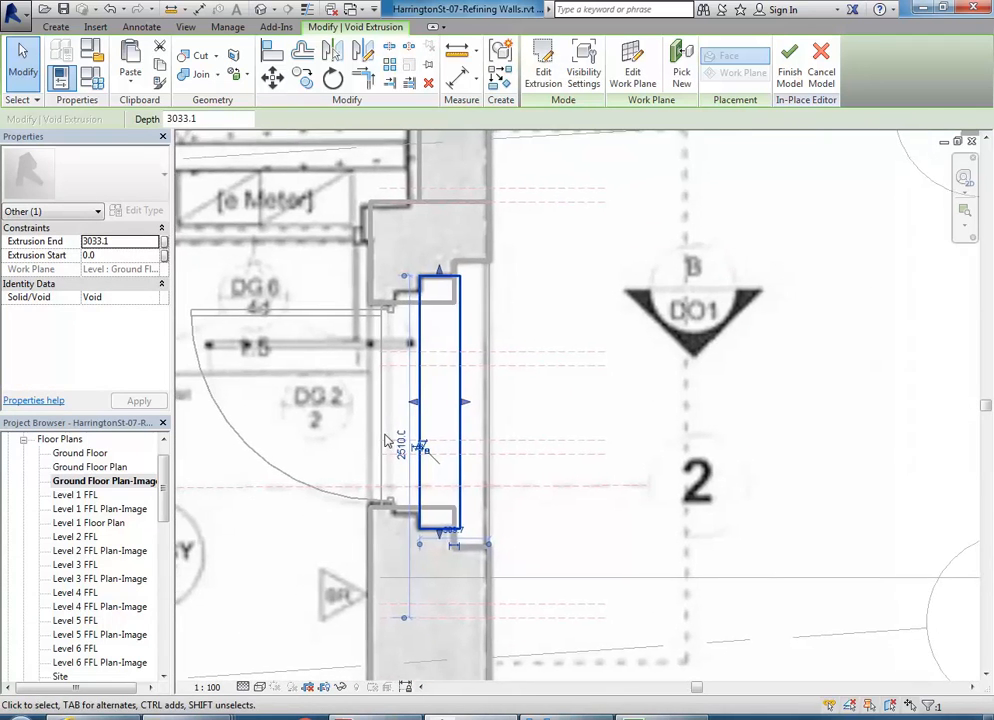
left_click_drag(163, 498, 163, 596)
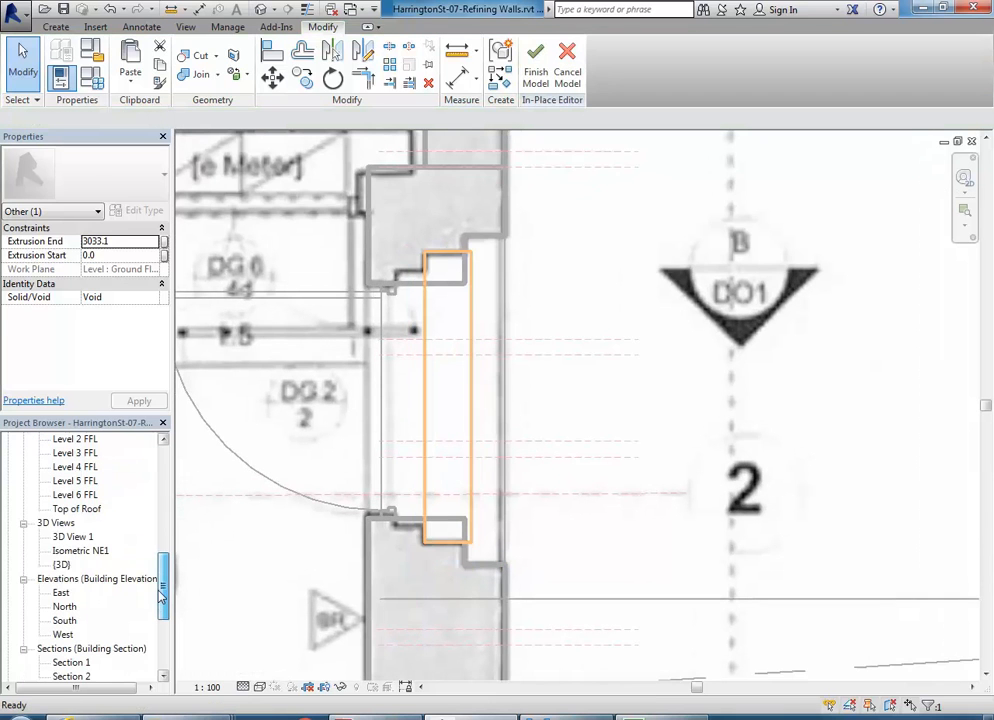
- In the {3D} view, start and cancel Cut Geometry, then orbit to face the door opening
double_click(62, 567)
left_click(278, 317)
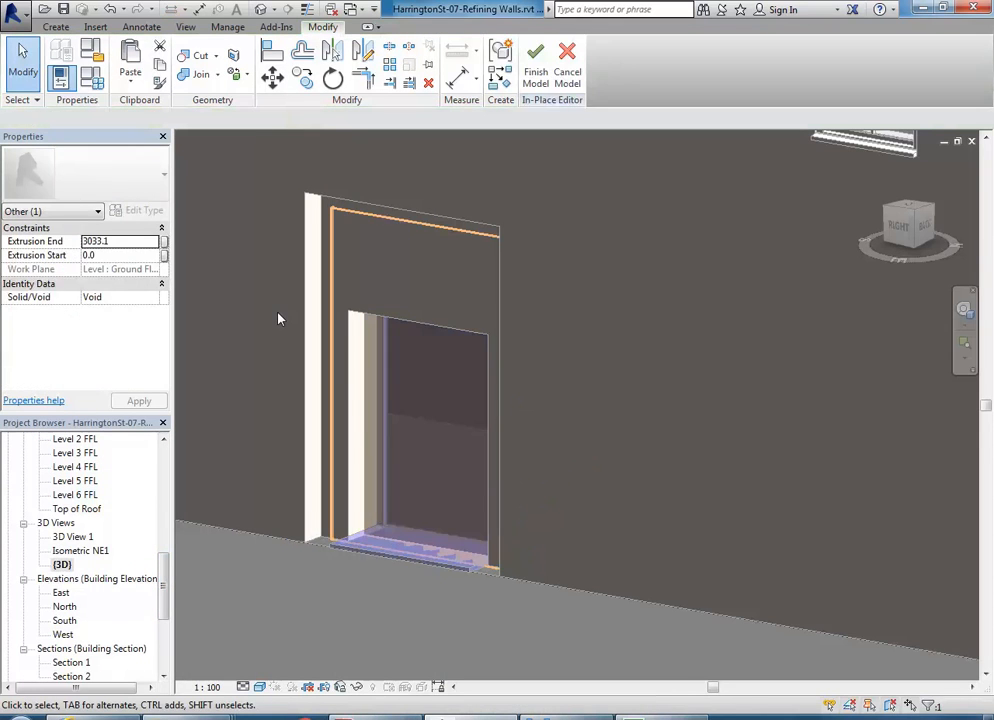
left_click(197, 55)
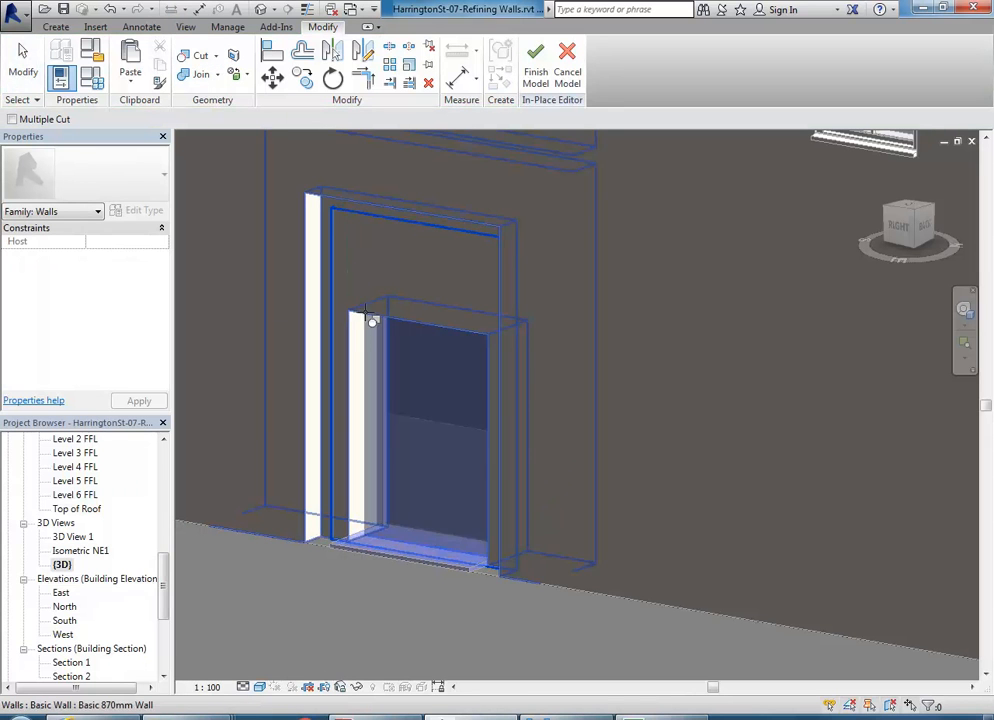
right_click(262, 206)
left_click(273, 215)
right_click(285, 223)
left_click(307, 232)
middle_click_drag(307, 235, 334, 293, "shift")
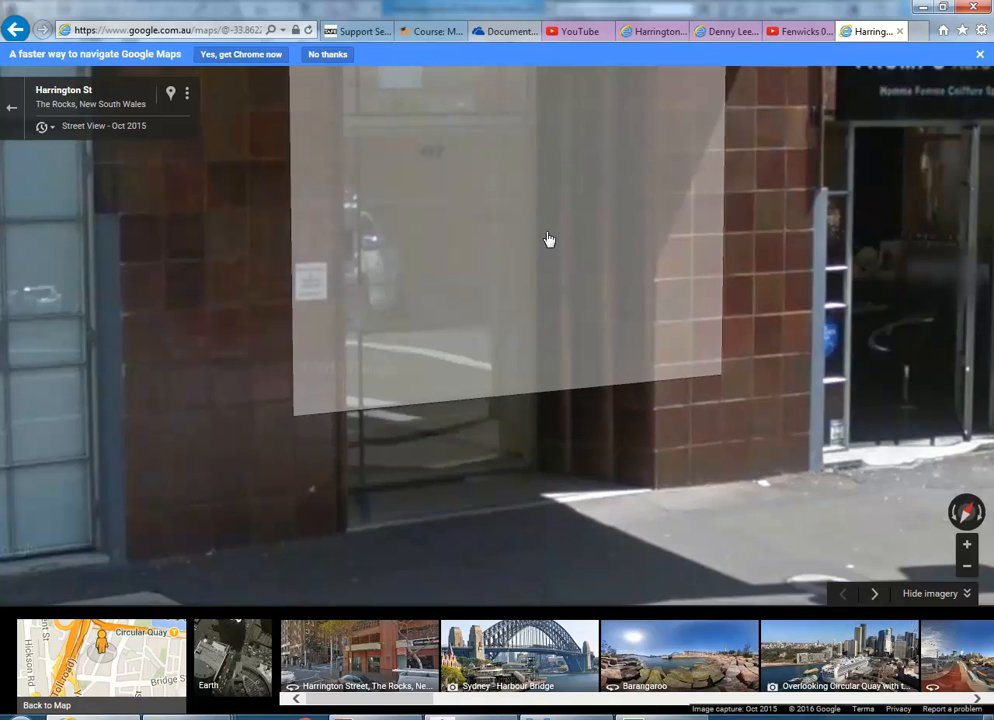
left_click(549, 242)
left_click(540, 301)
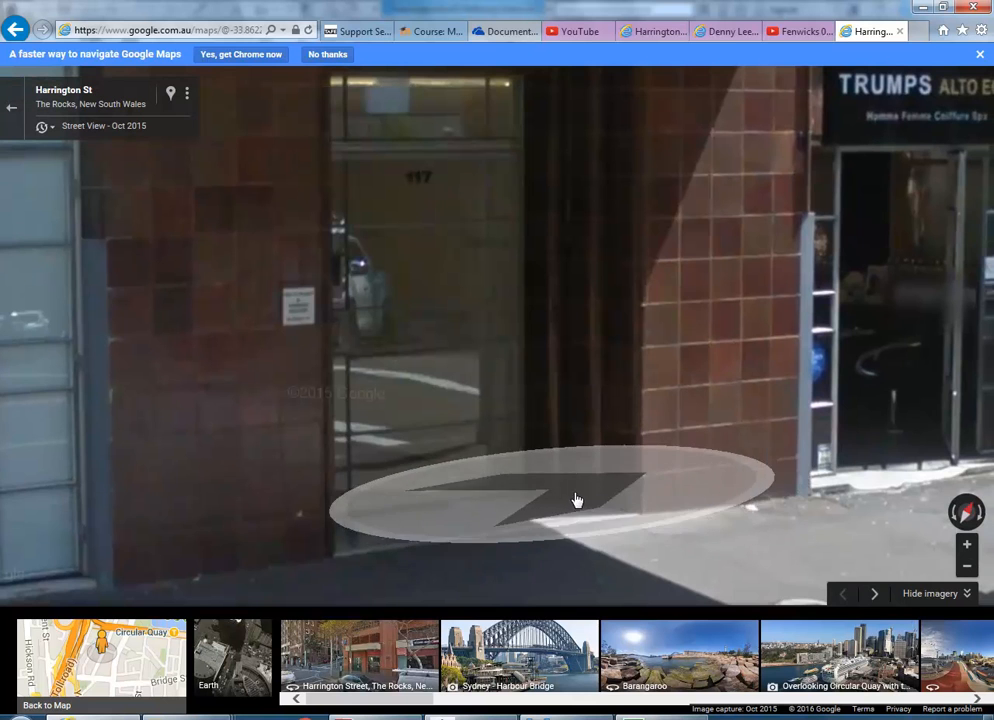
left_click(468, 357)
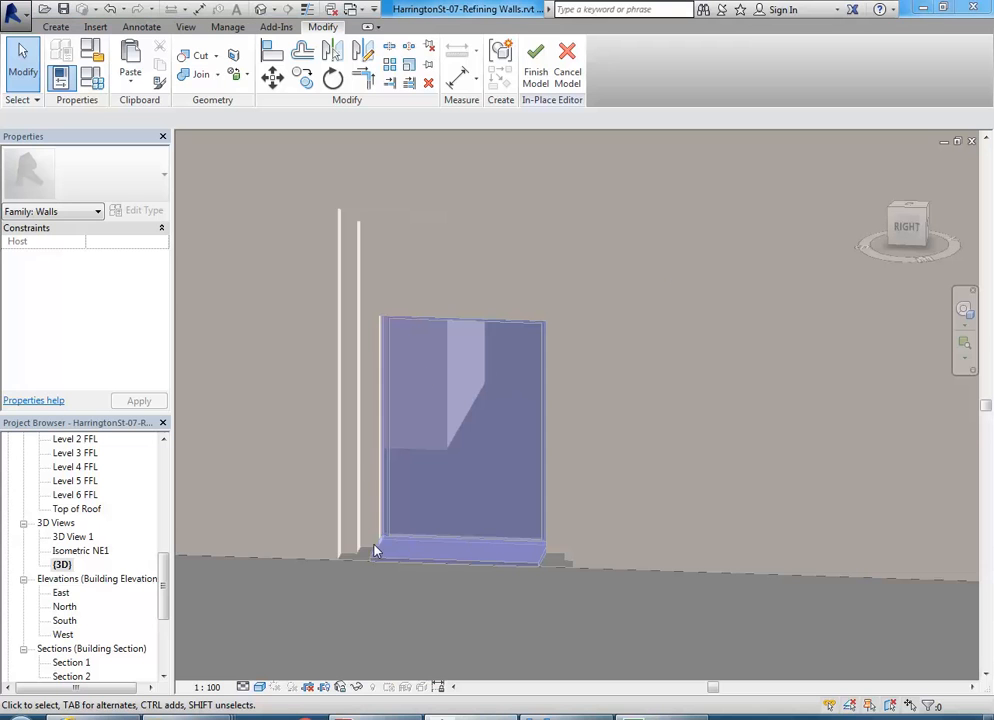
- Finish the in-place void model and select the exterior entrance door
middle_click_drag(400, 331, 366, 362)
left_click(533, 80)
middle_click_drag(373, 444, 333, 390, "shift")
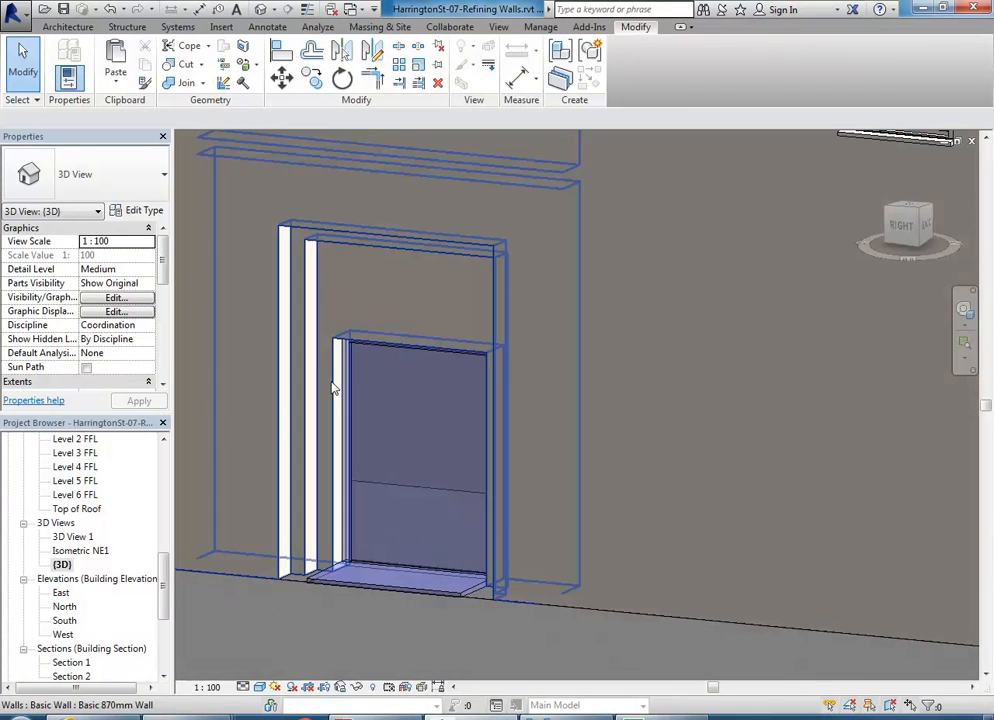
left_click(350, 372)
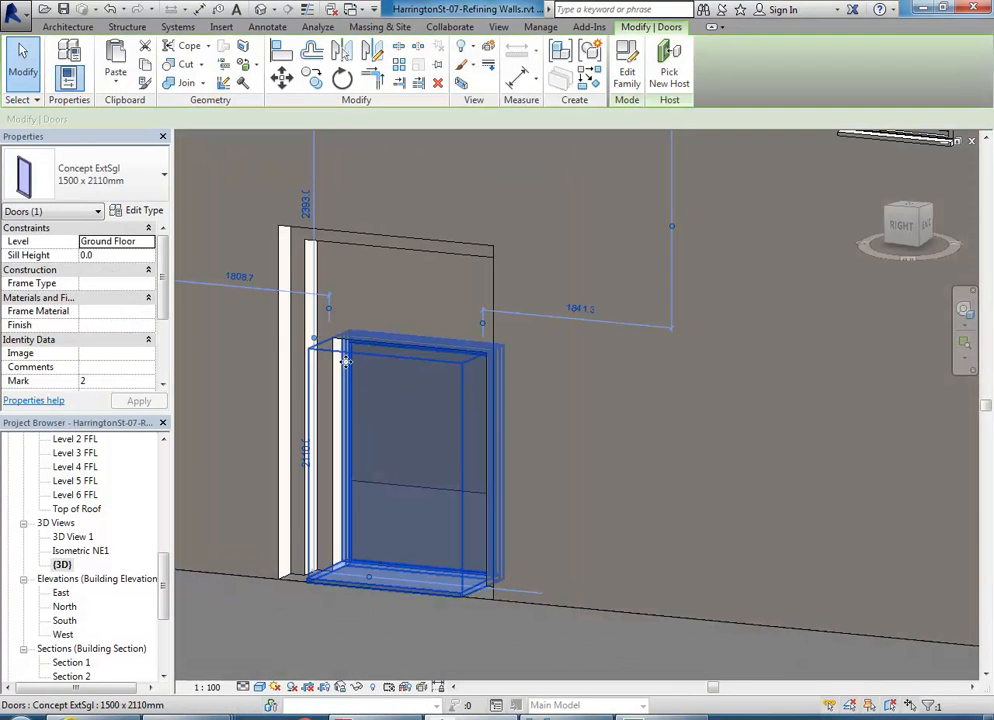
- Rename the door type to 1500 x 2700mm and set its Rough Height to 2700
left_click(140, 211)
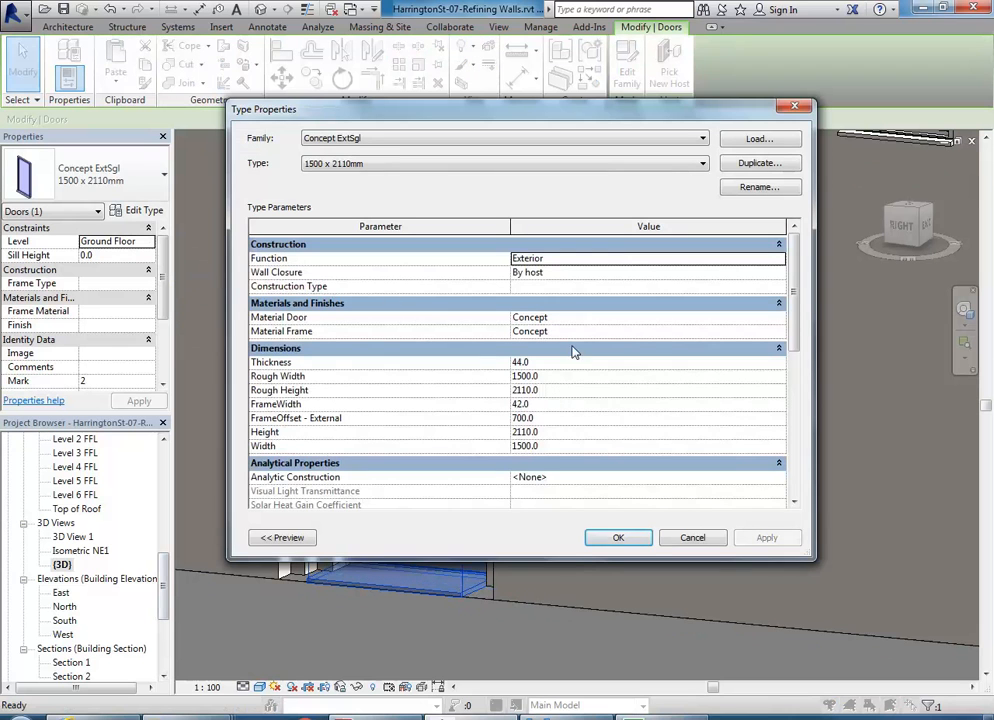
left_click(762, 189)
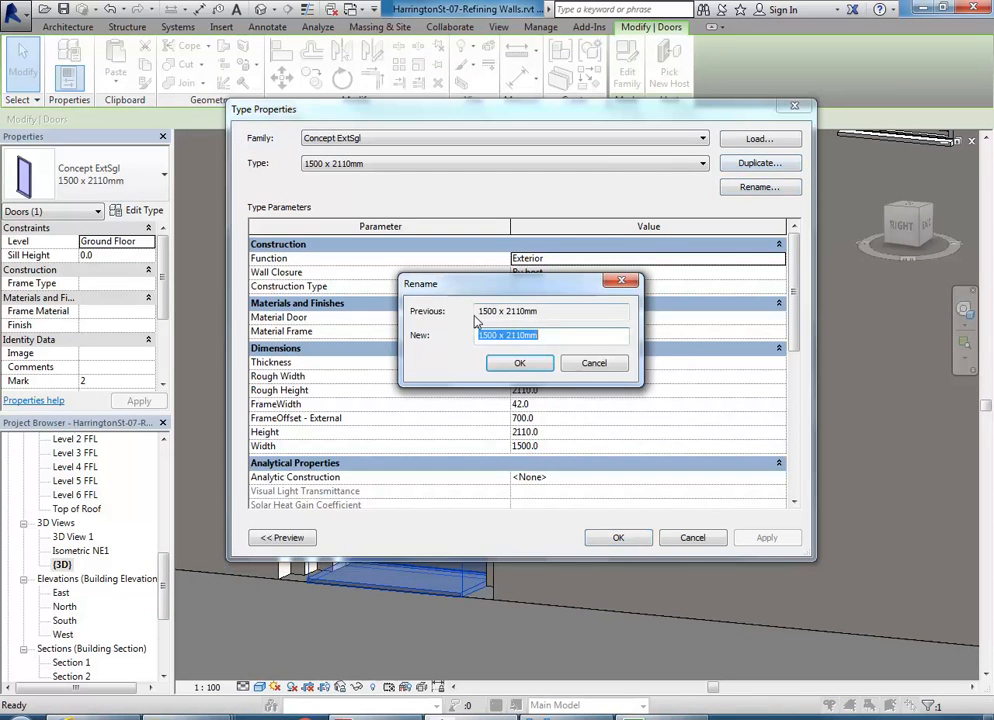
left_click_drag(512, 337, 520, 335)
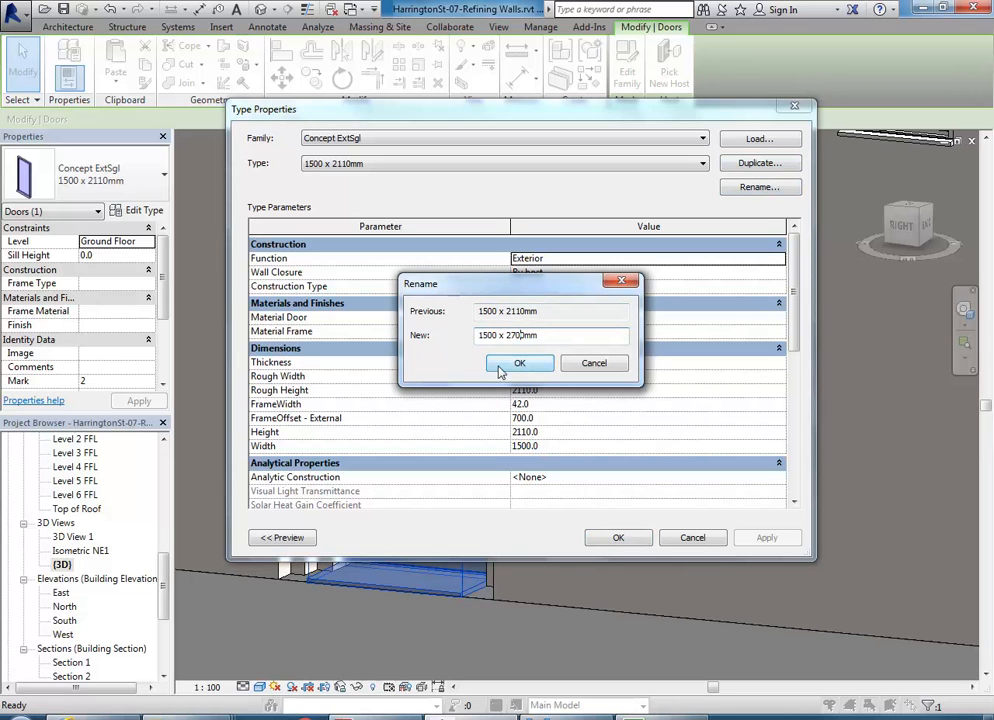
left_click(518, 365)
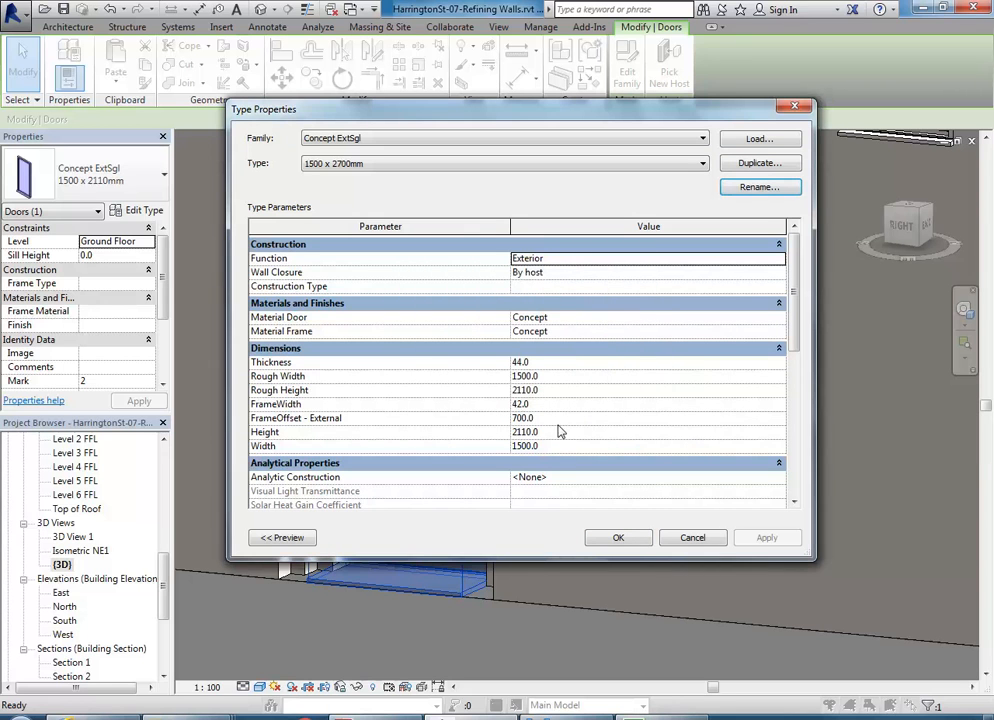
left_click(561, 392)
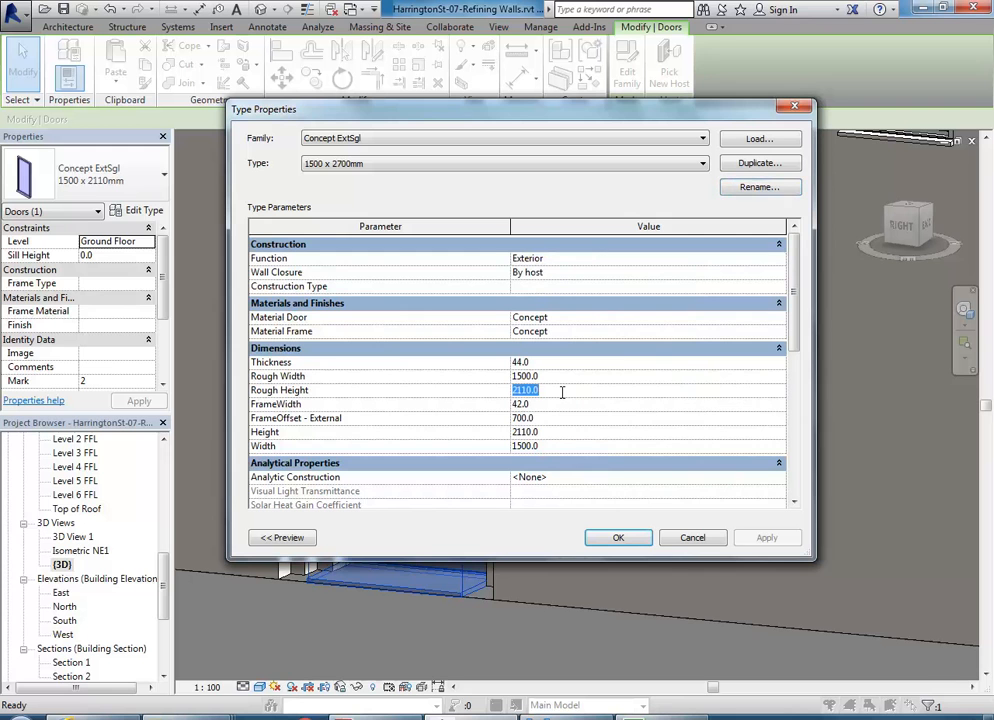
type("270")
left_click(590, 538)
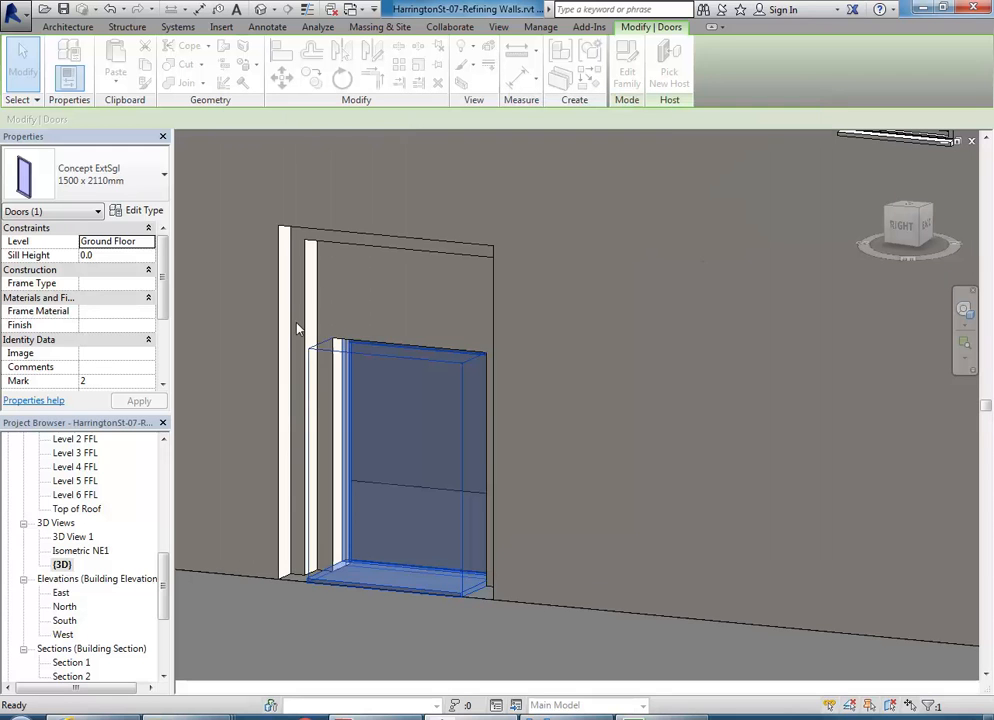
- Rename the door type to 1500 x 2800mm and apply a 2800 Rough Height, then deselect the door
middle_click_drag(236, 344, 284, 333, "shift")
left_click(138, 210)
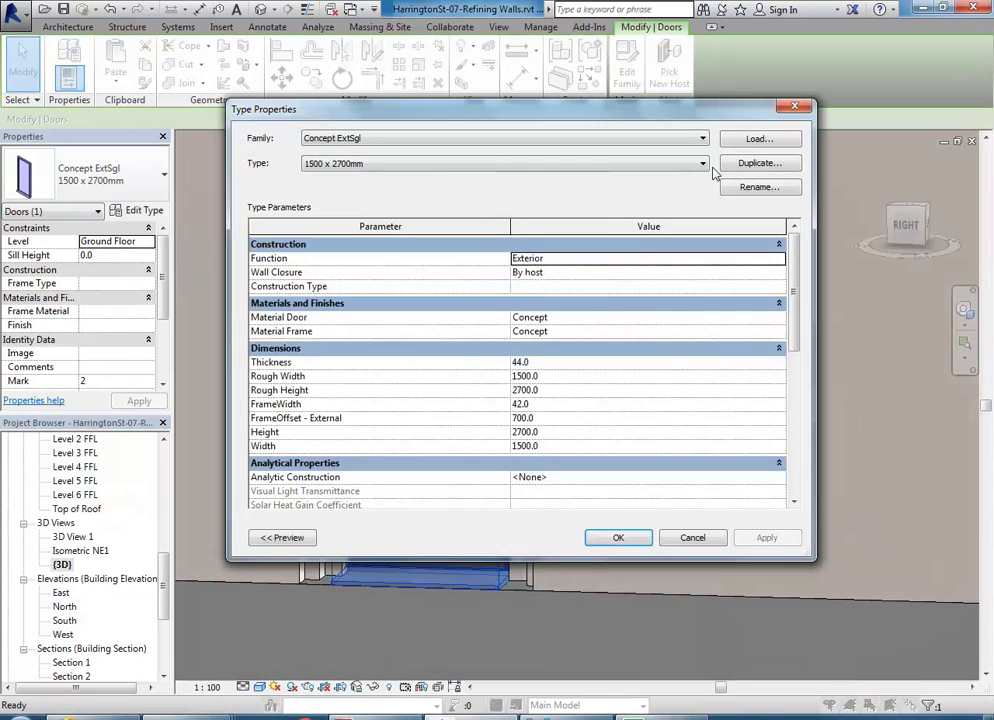
left_click(759, 187)
left_click(511, 335)
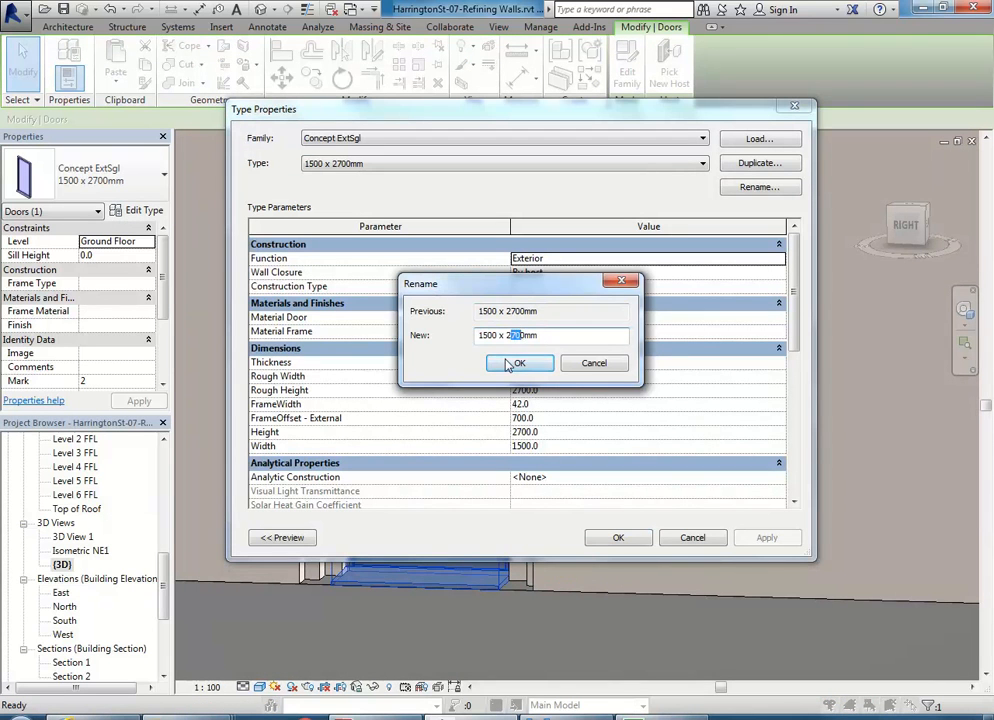
type("8")
left_click(518, 364)
left_click(553, 390)
type("12")
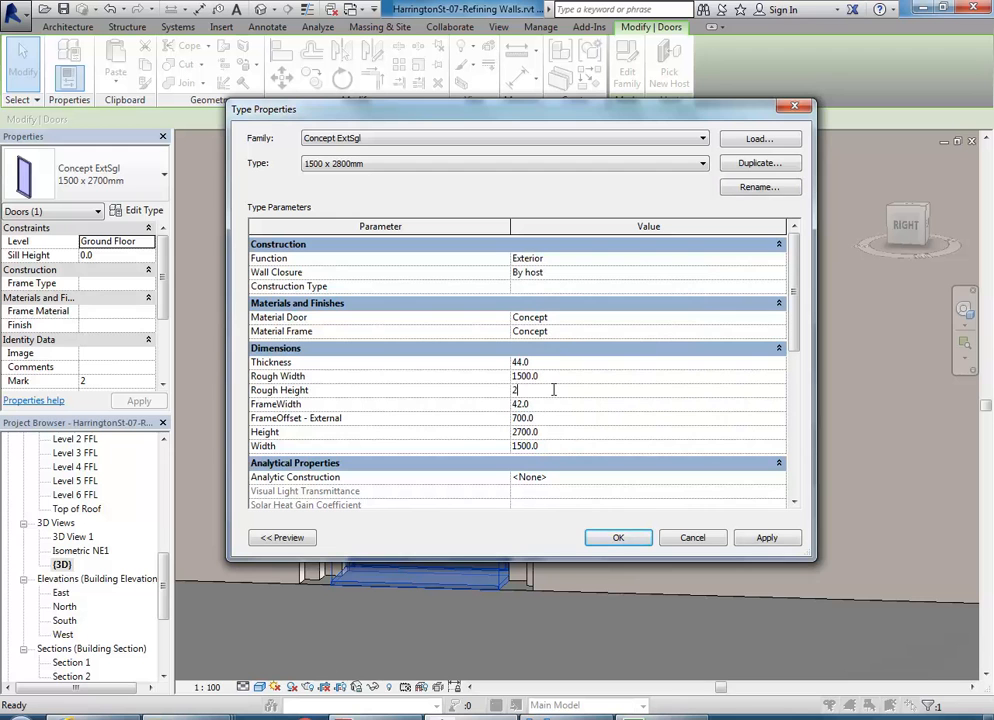
type("00")
left_click(603, 538)
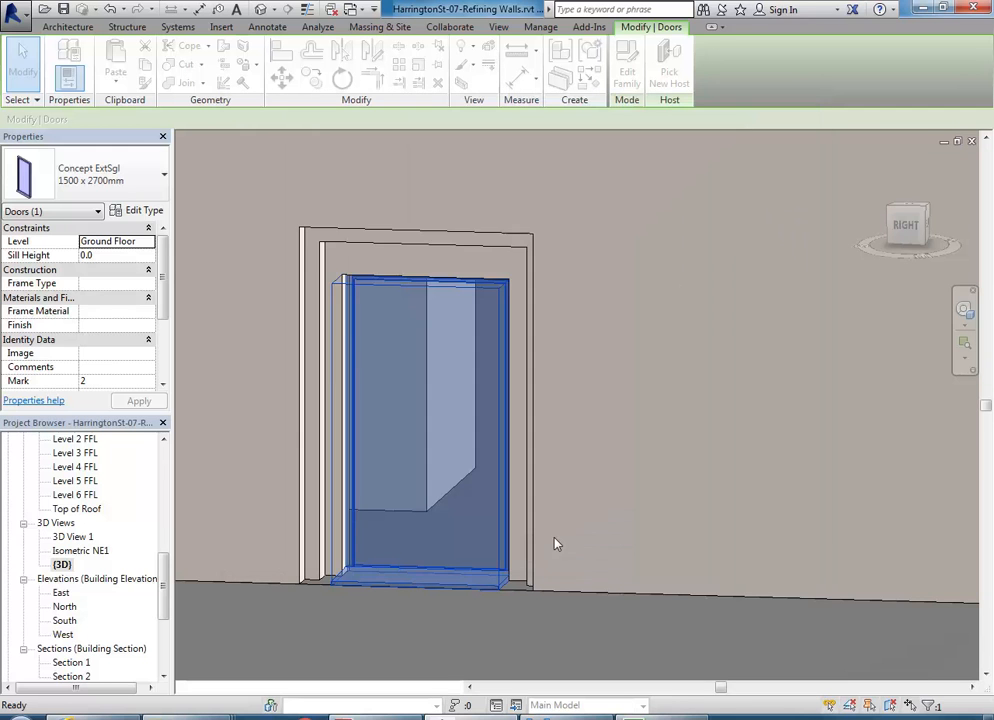
left_click(261, 262)
scroll(263, 382, "down", 3)
middle_click_drag(263, 382, 313, 444, "shift")
- Review the taller recessed door against the whole facade, then save the project
scroll(222, 393, "up", 1)
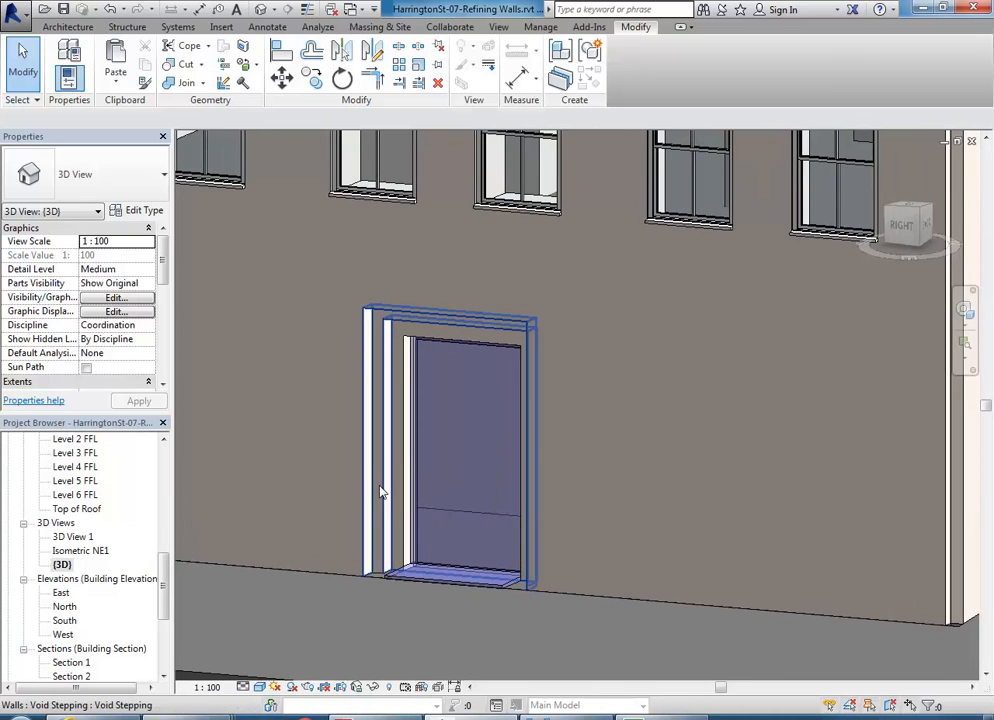
middle_click_drag(298, 406, 377, 419, "shift")
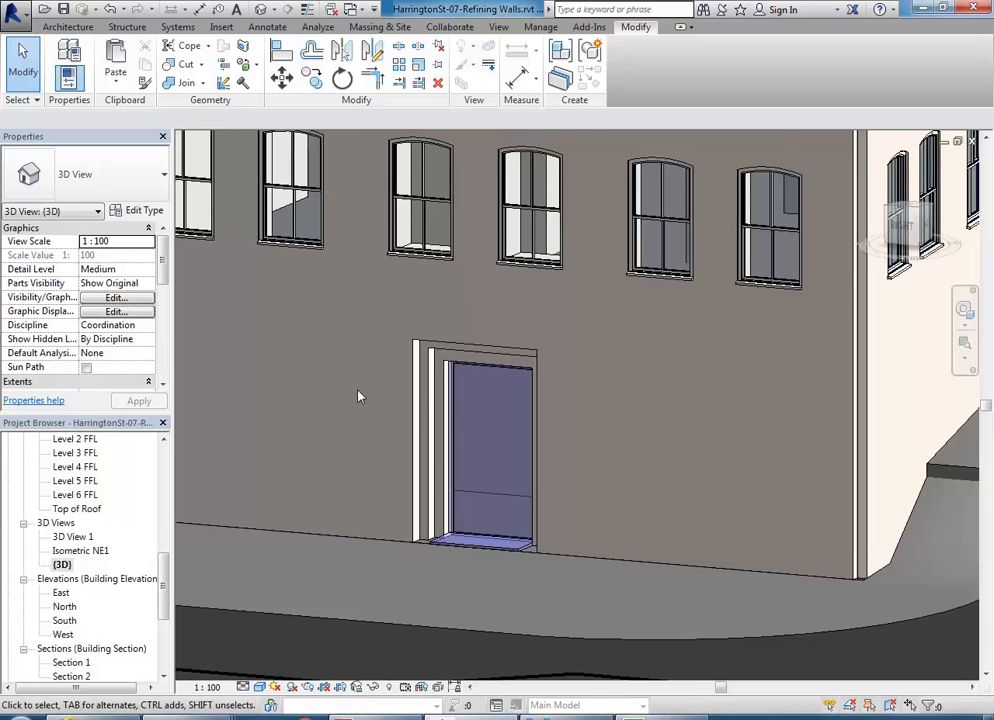
scroll(360, 397, "down", 8)
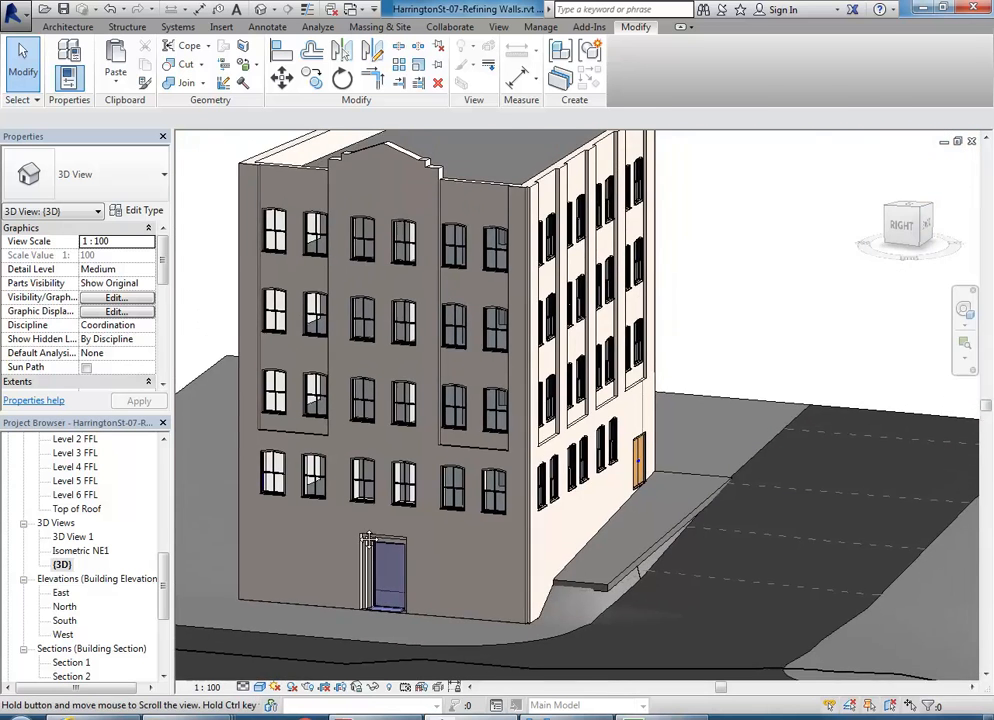
mouse_move(368, 540)
middle_mouse_down()
mouse_move(369, 552)
mouse_move(373, 498)
mouse_move(375, 538)
middle_mouse_up()
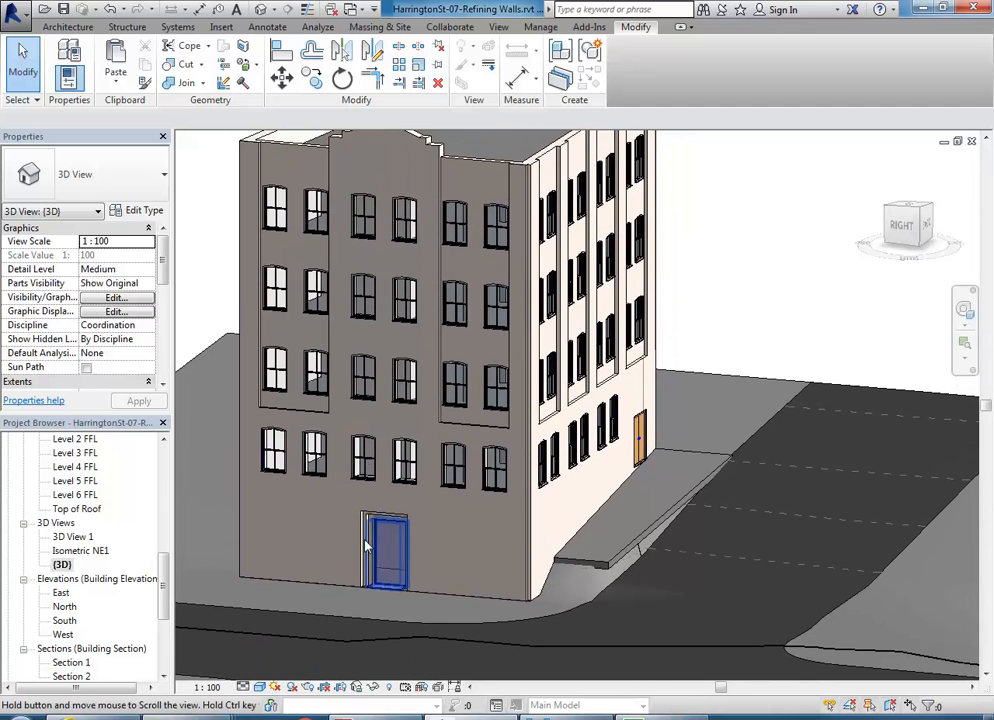
scroll(420, 330, "down", 2)
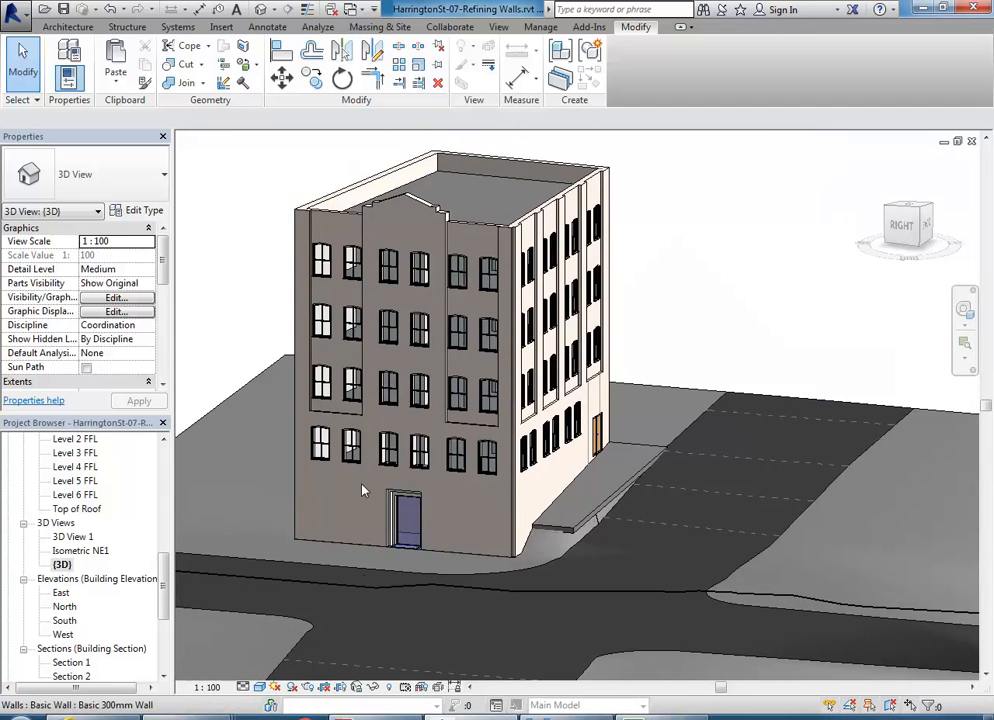
scroll(331, 520, "up", 1)
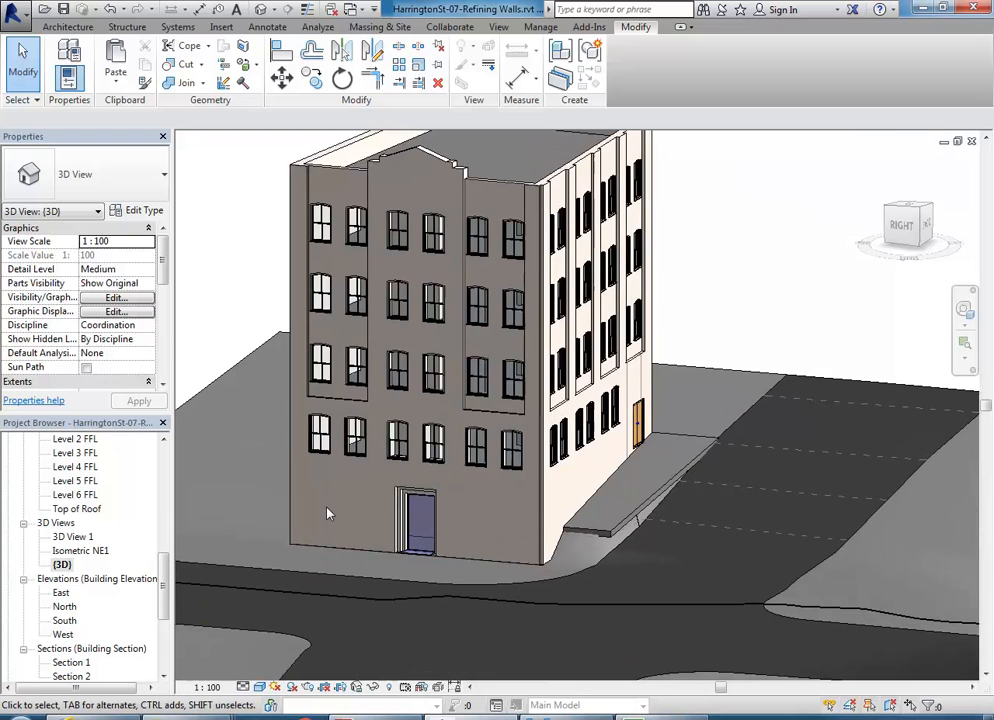
left_click(62, 10)
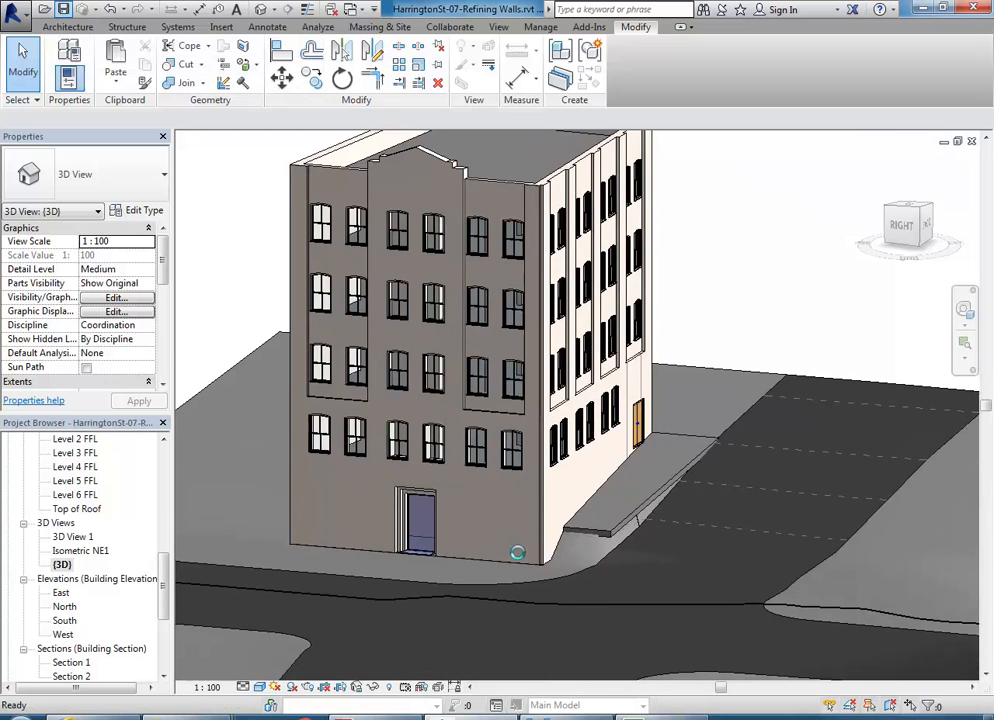